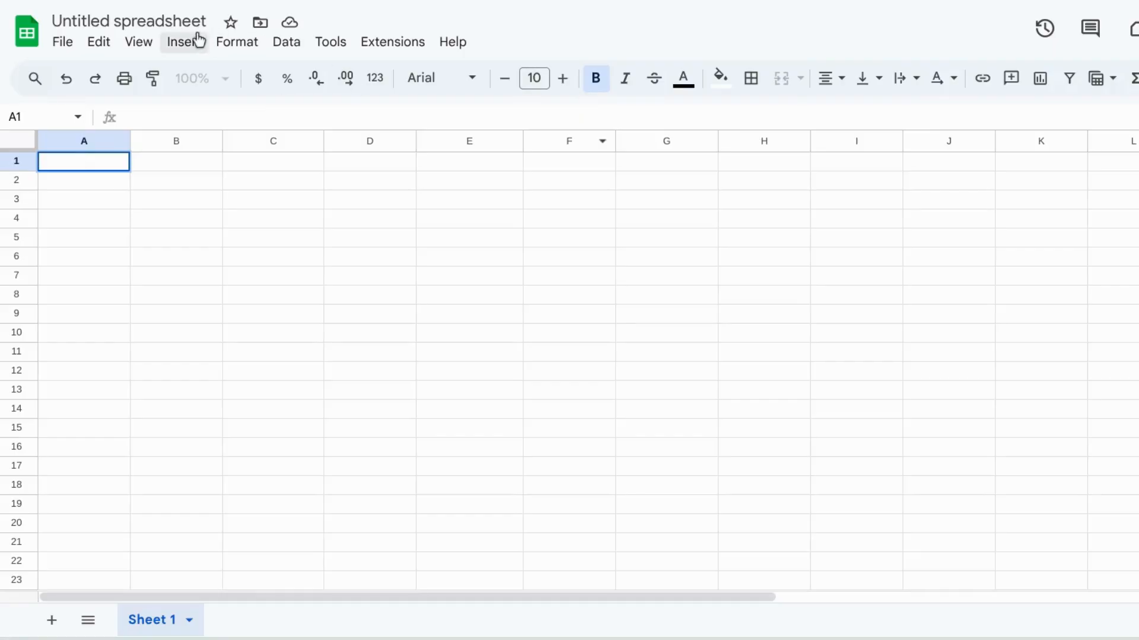
Step: Rename the spreadsheet to Sheep Recordbook
{"action": "left_click", "coordinate": [83, 21]}
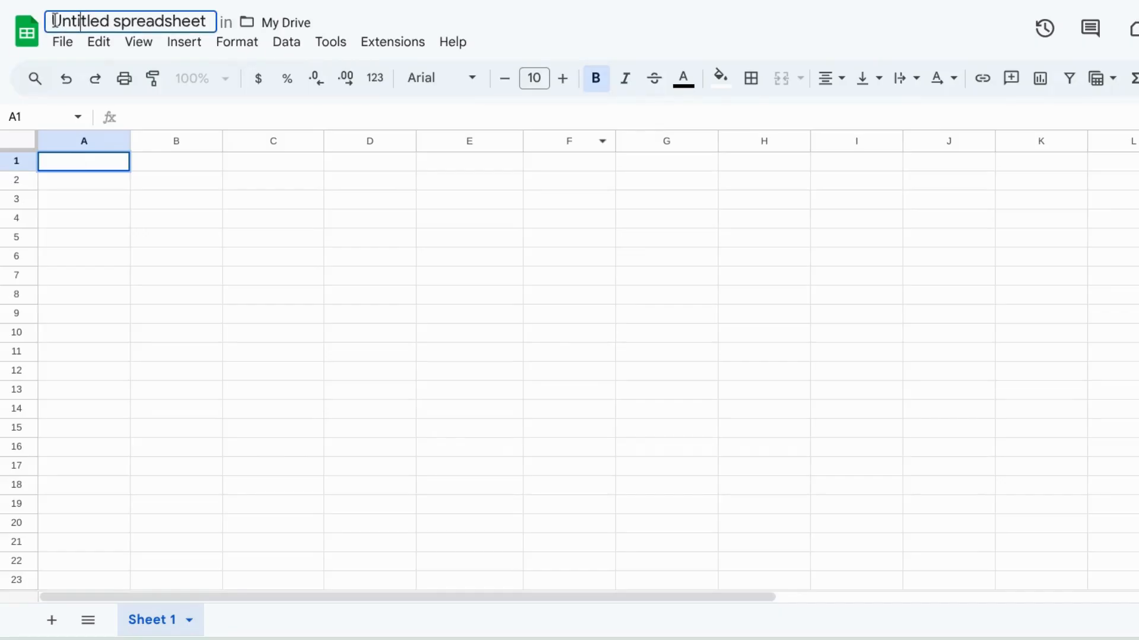
{"action": "key", "text": "Escape"}
{"action": "left_click", "coordinate": [54, 20]}
{"action": "left_click_drag", "start_coordinate": [54, 20], "coordinate": [206, 21]}
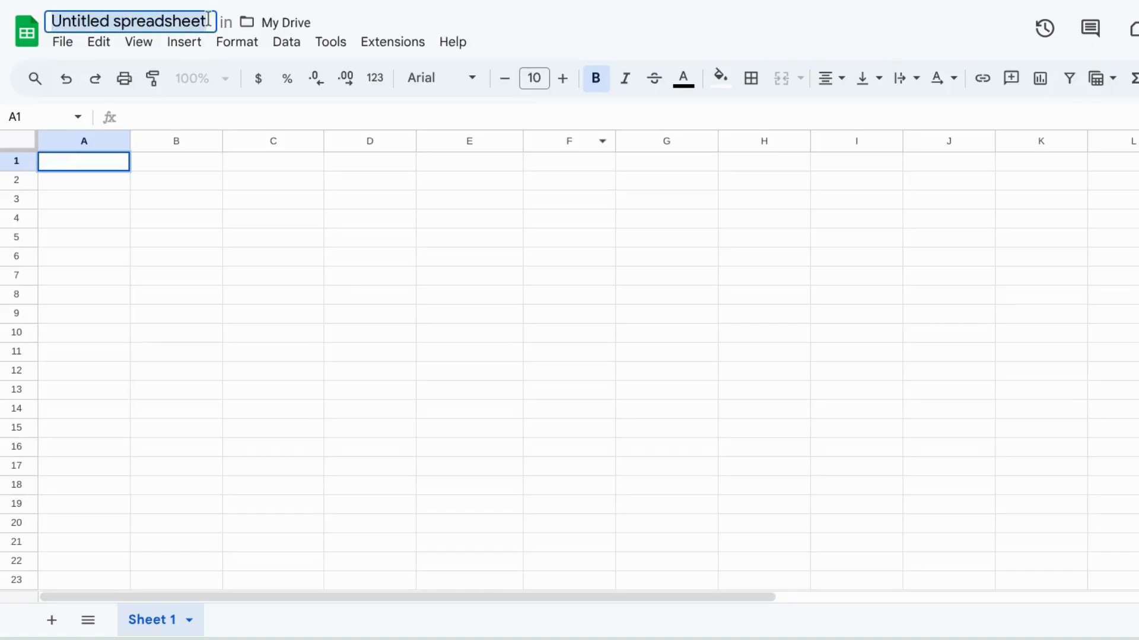
{"action": "type", "text": "Sheep Record"}
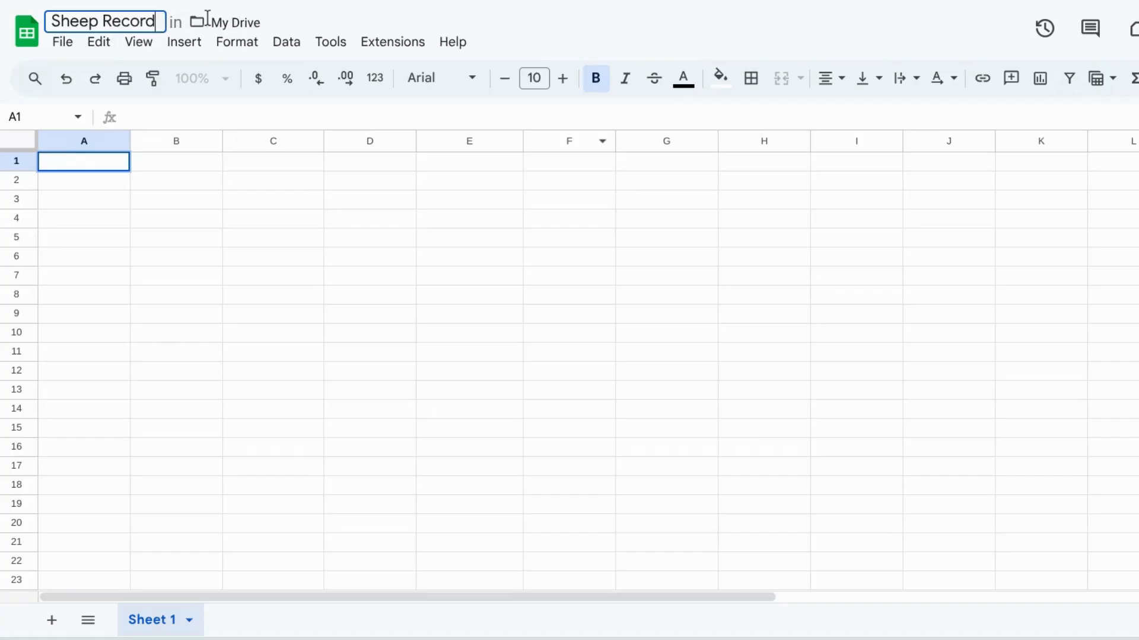
{"action": "type", "text": "book"}
Step: Select cell A1 and turn on bold formatting for it
{"action": "left_click", "coordinate": [219, 204]}
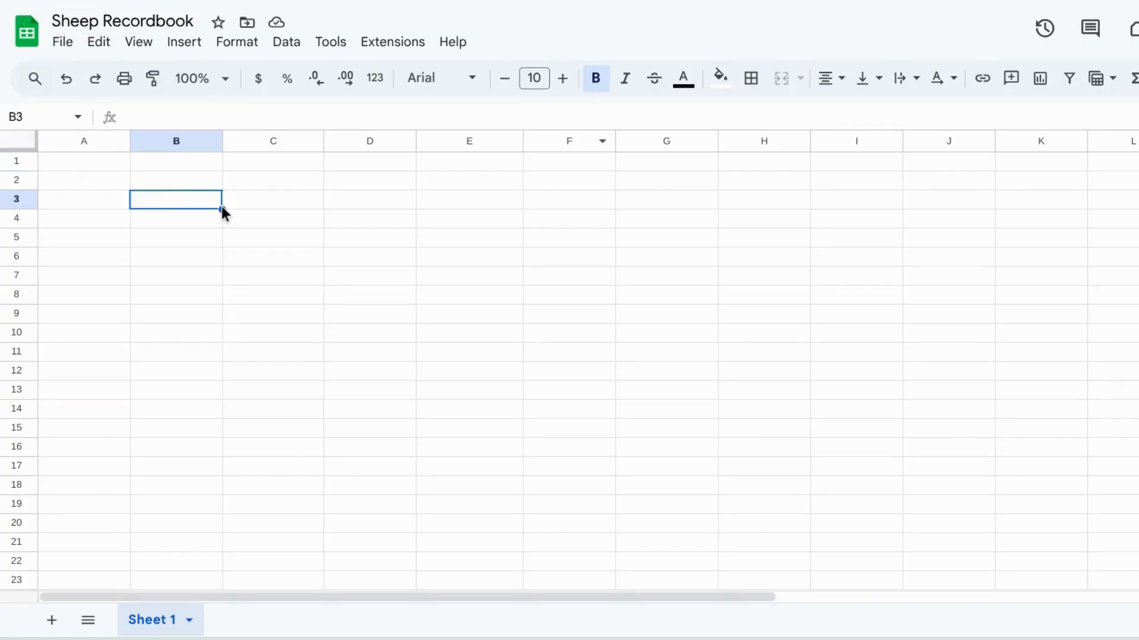
{"action": "left_click", "coordinate": [112, 170]}
{"action": "key", "text": "ctrl+b"}
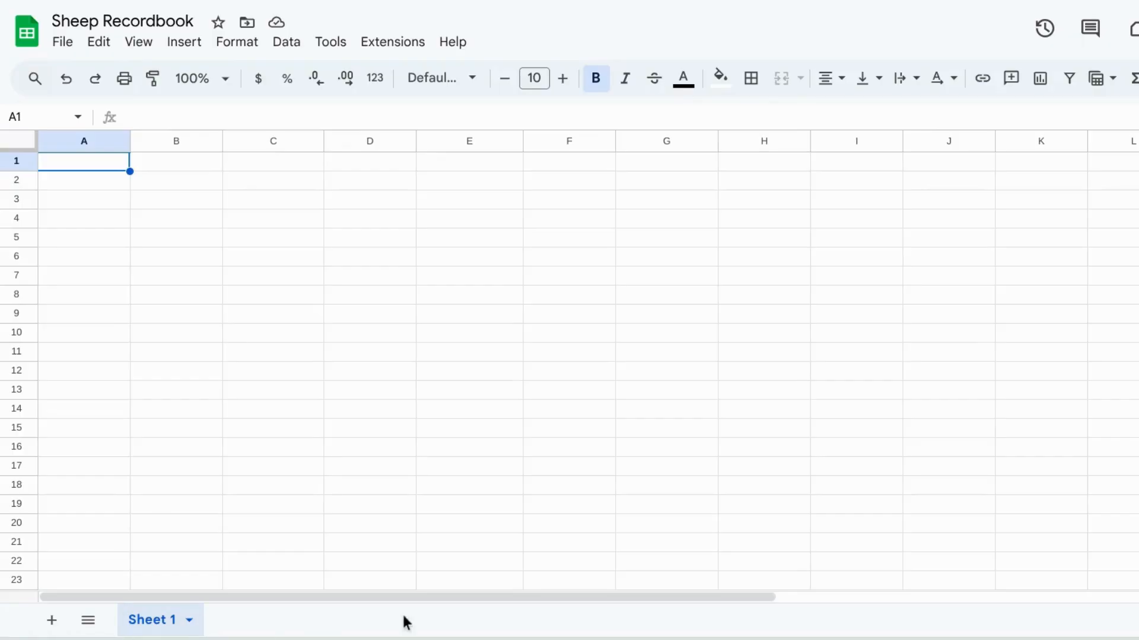
Step: Add a second sheet, then rename the first sheet to Sheep
{"action": "left_click", "coordinate": [52, 620]}
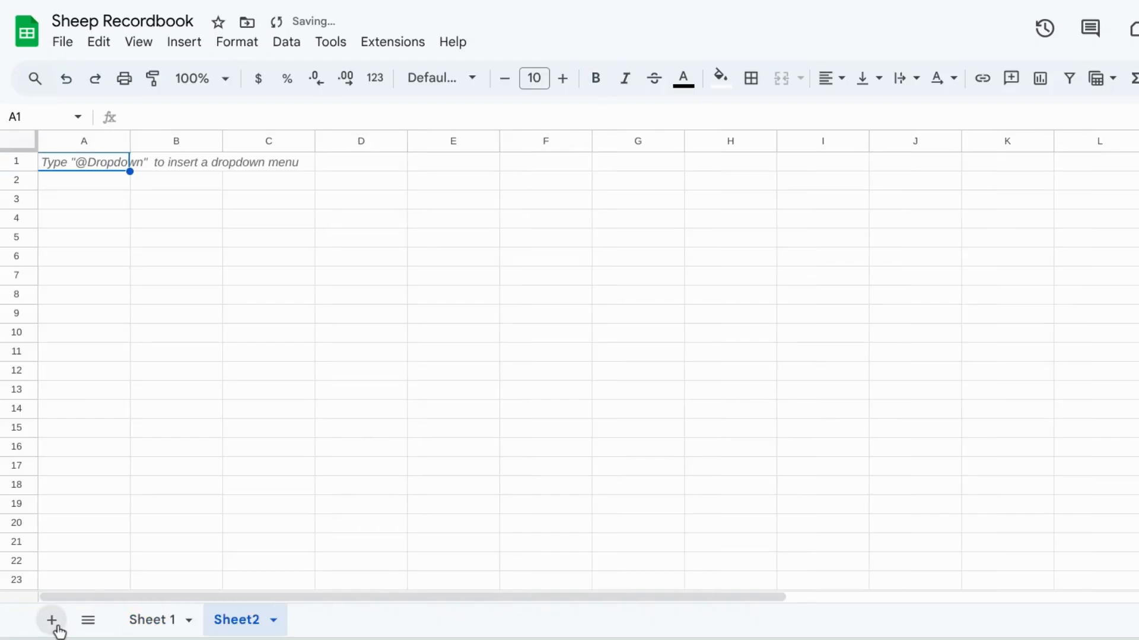
{"action": "left_click", "coordinate": [155, 624]}
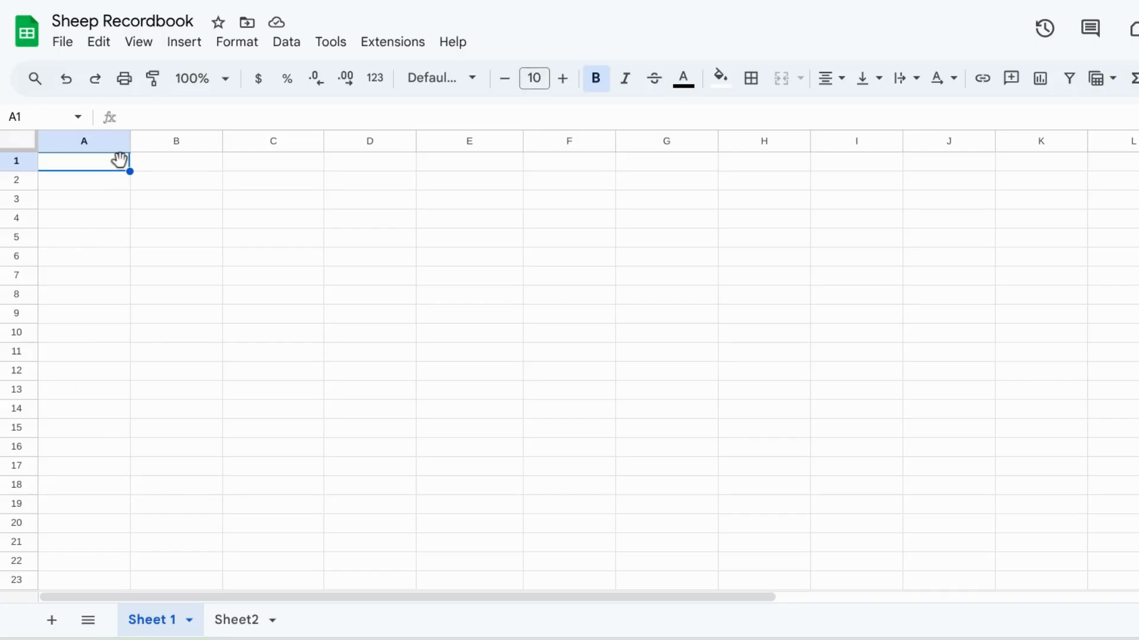
{"action": "right_click", "coordinate": [163, 631]}
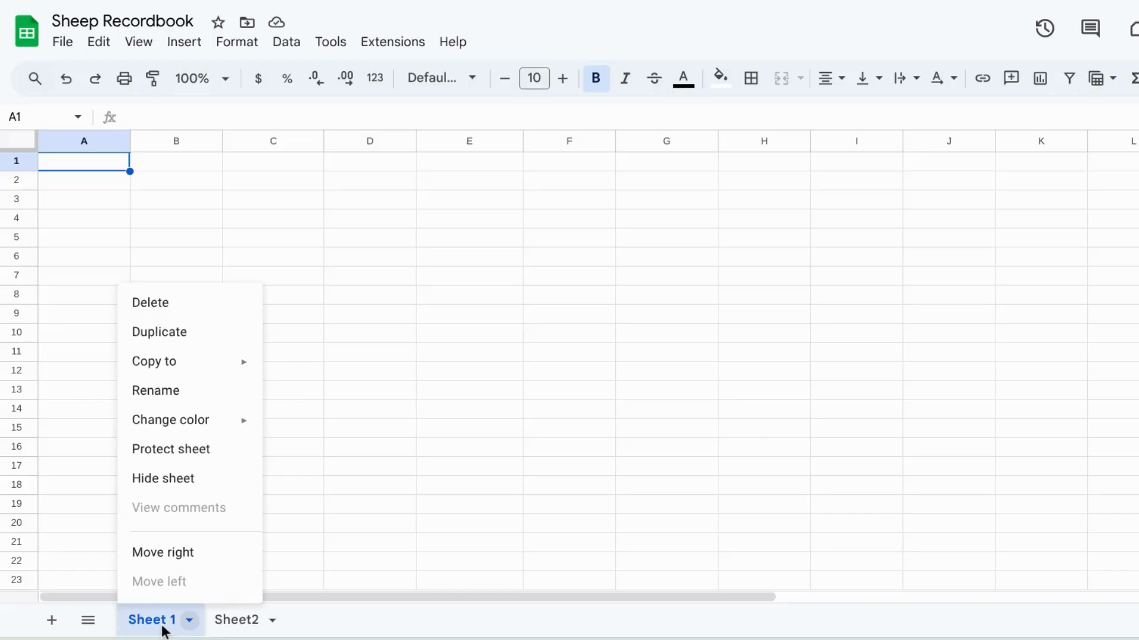
{"action": "left_click", "coordinate": [174, 389]}
{"action": "type", "text": "Sheep"}
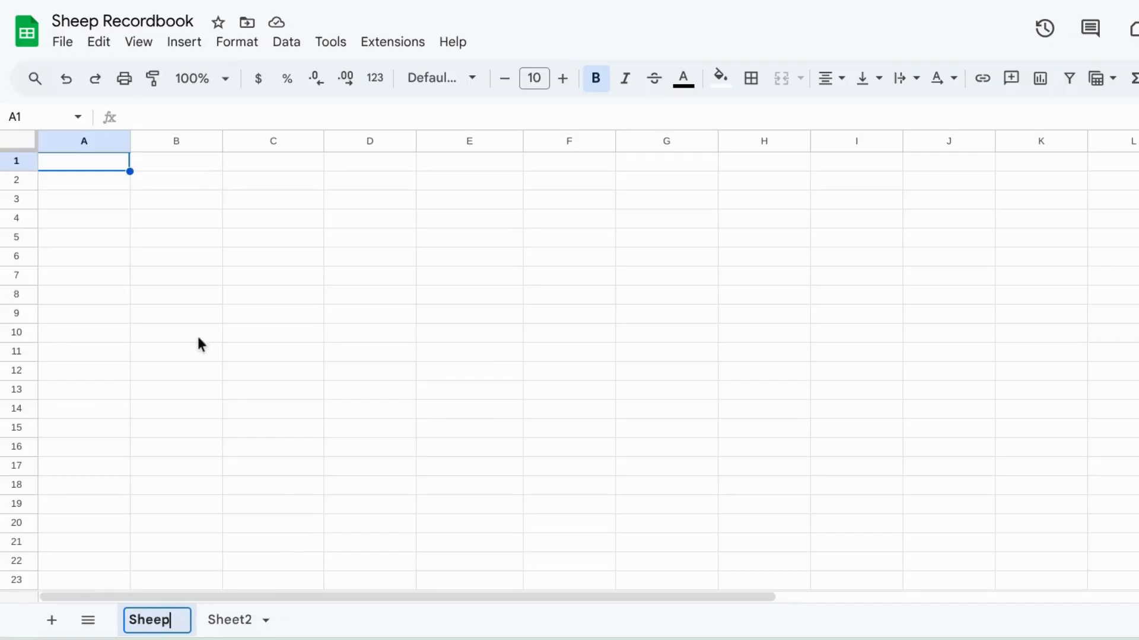
Step: Enter the header Name/Tag# in cell A1
{"action": "double_click", "coordinate": [111, 169]}
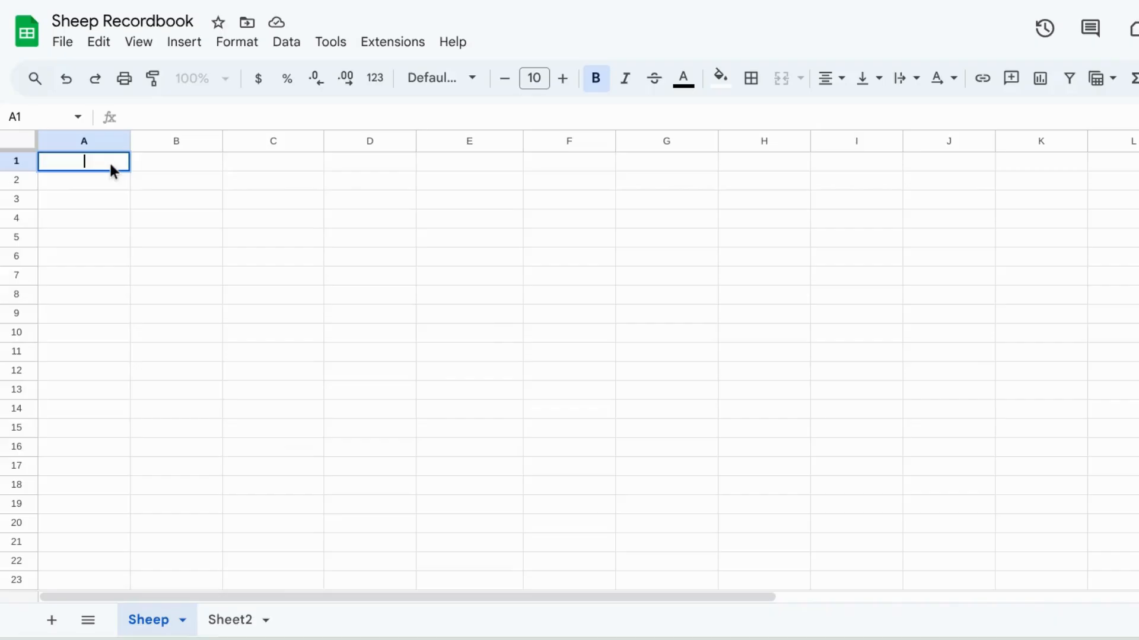
{"action": "type", "text": "Name"}
{"action": "key", "text": "BackSpace"}
{"action": "key", "text": "BackSpace"}
{"action": "key", "text": "BackSpace"}
{"action": "key", "text": "BackSpace"}
{"action": "type", "text": "Name"}
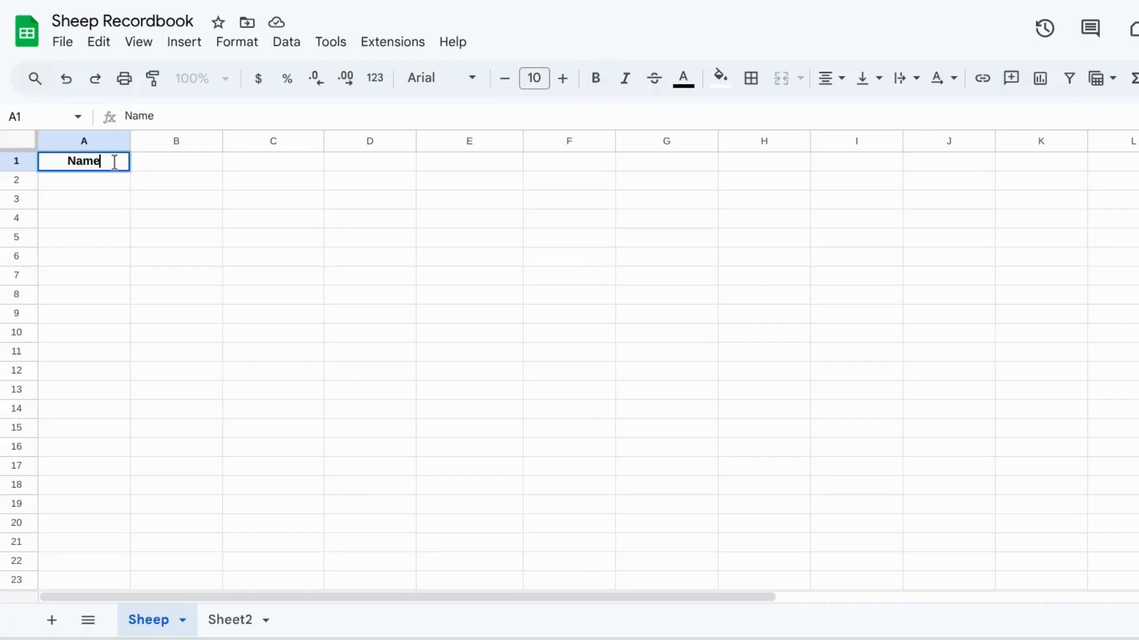
{"action": "type", "text": "/Tag#"}
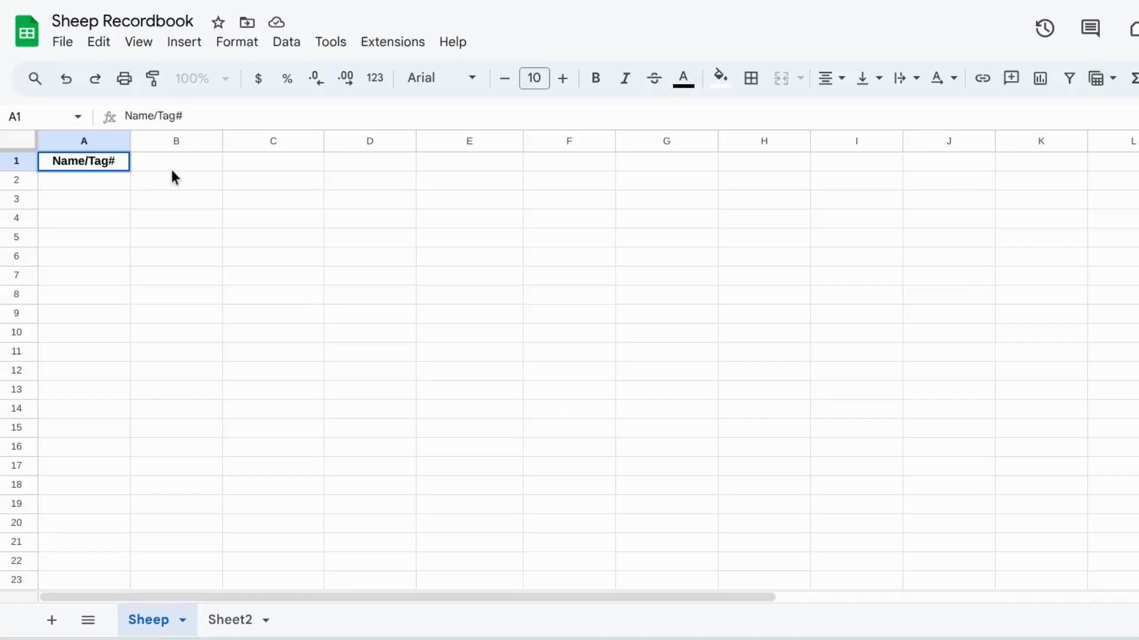
Step: Enter the header Scrapie # in cell B1
{"action": "key", "text": "Tab"}
{"action": "double_click", "coordinate": [167, 163]}
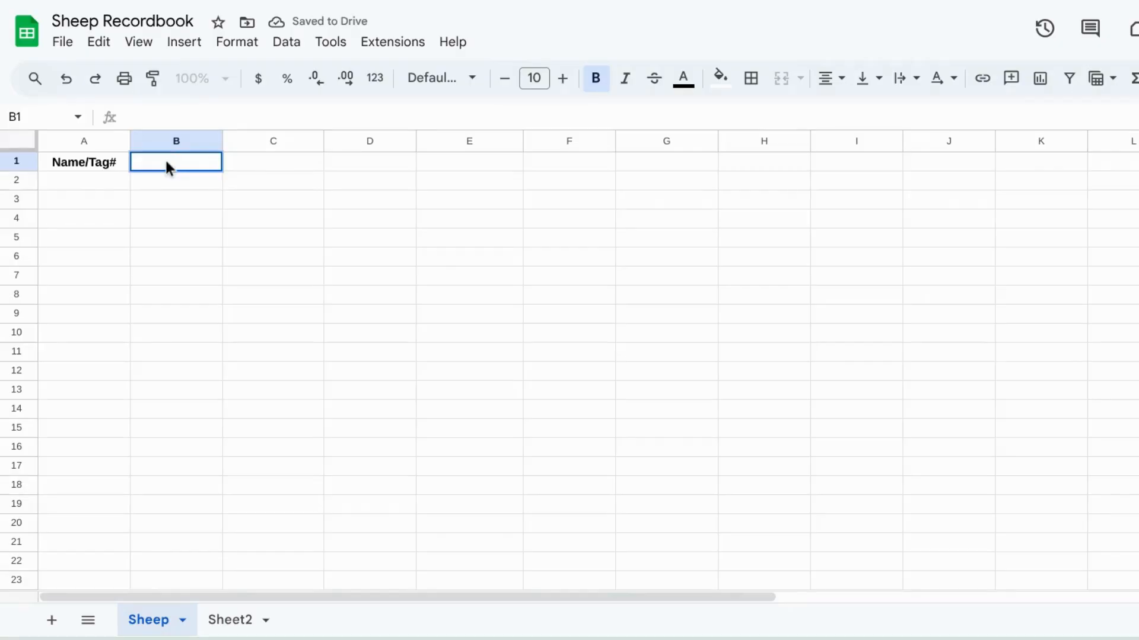
{"action": "type", "text": "Scrapie"}
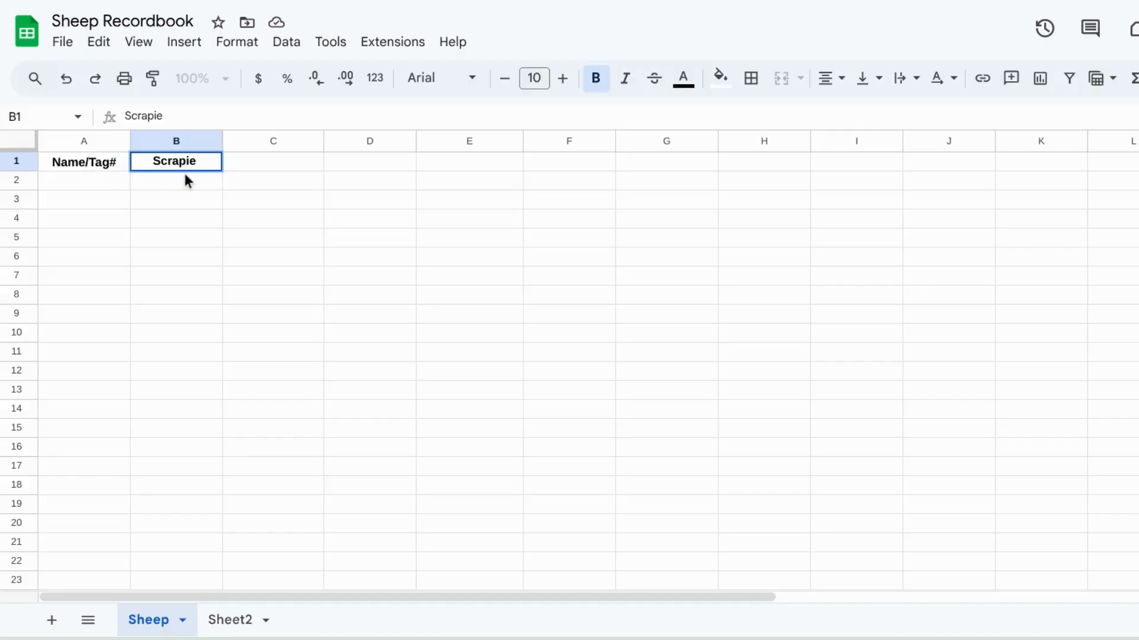
{"action": "type", "text": "#"}
Step: Enter the headers Sire, Dam and Dam Sire in cells C1 through E1
{"action": "double_click", "coordinate": [248, 164]}
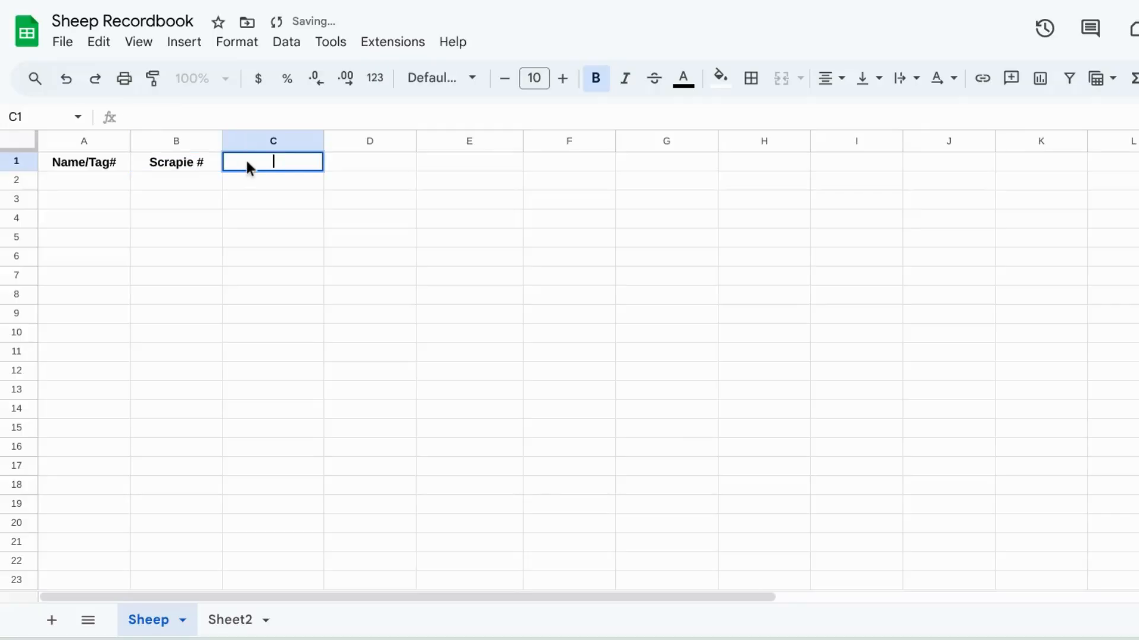
{"action": "type", "text": "Sire"}
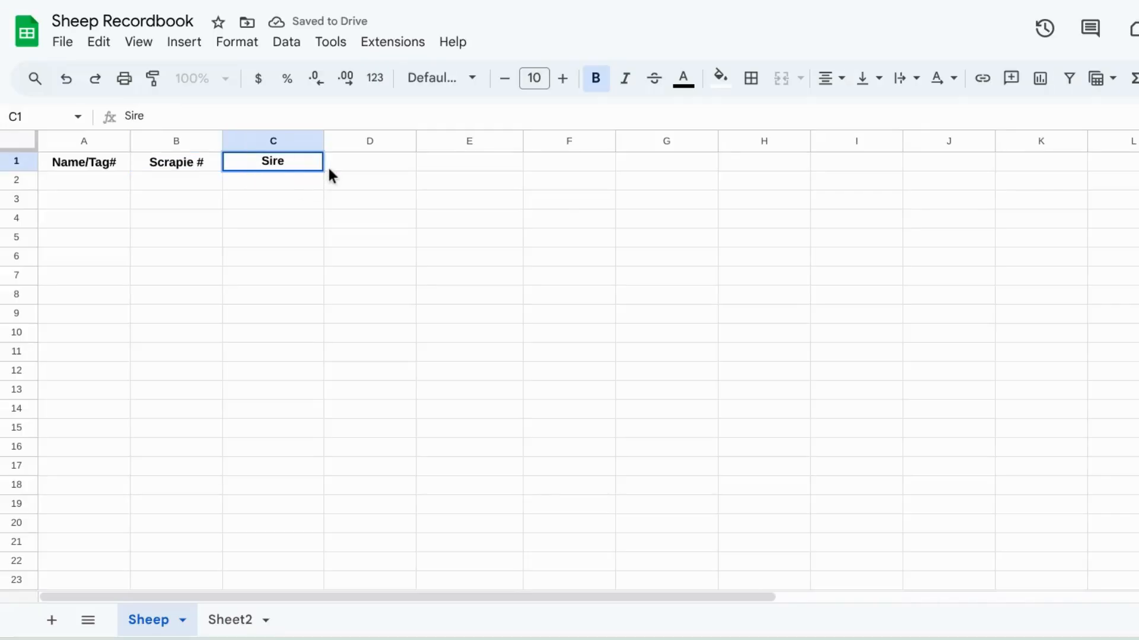
{"action": "left_click", "coordinate": [327, 166]}
{"action": "double_click", "coordinate": [329, 166]}
{"action": "type", "text": "Dam"}
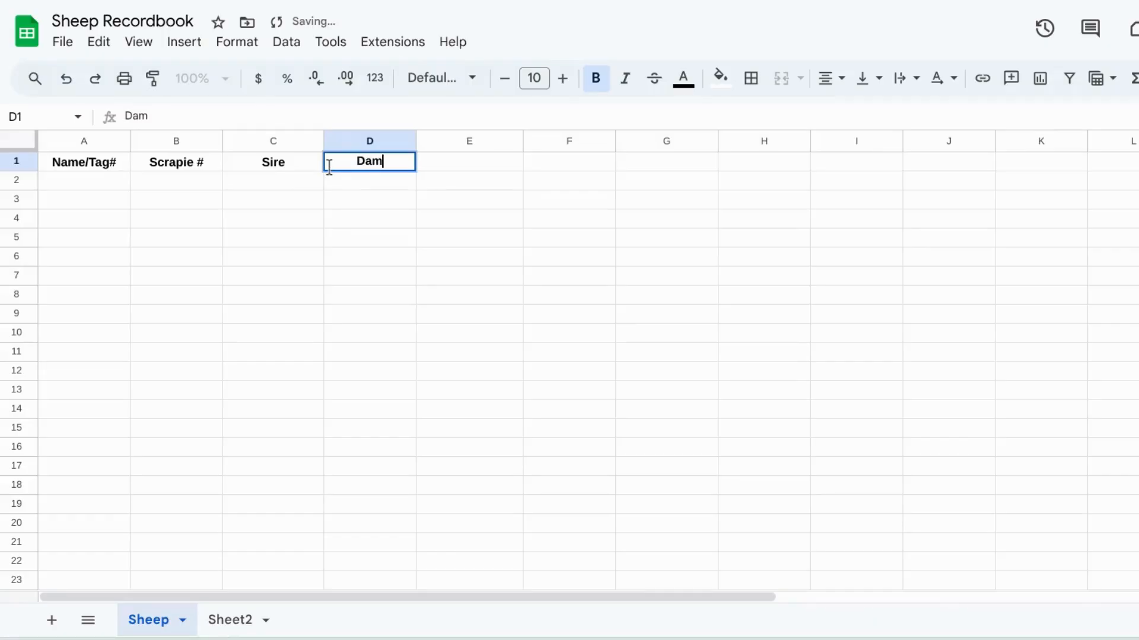
{"action": "double_click", "coordinate": [434, 166]}
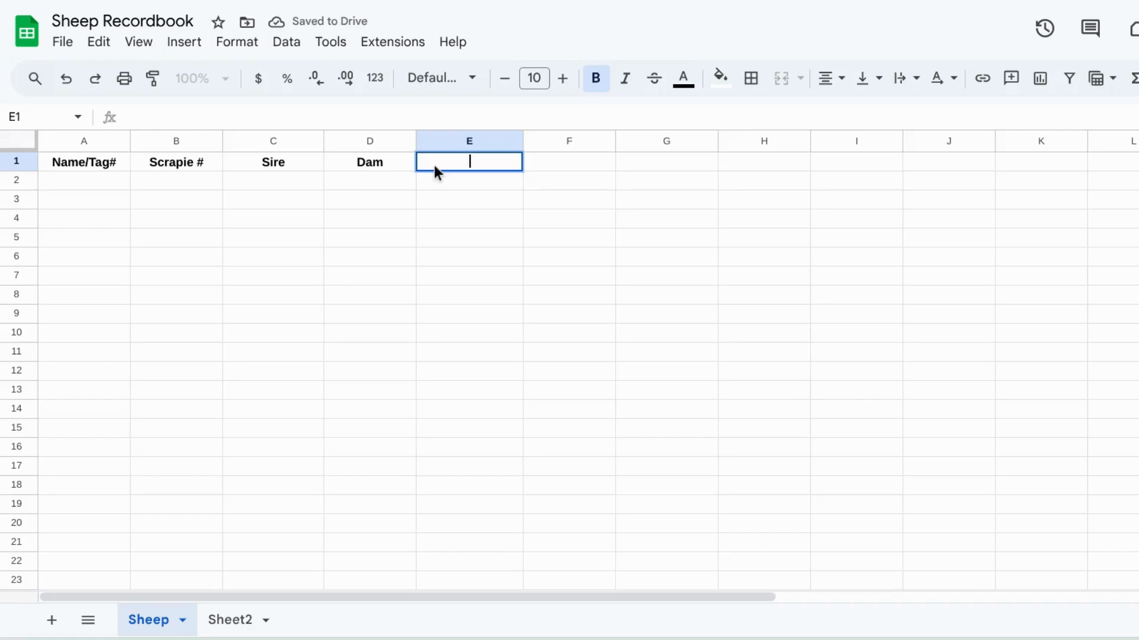
{"action": "type", "text": "Dam Sire"}
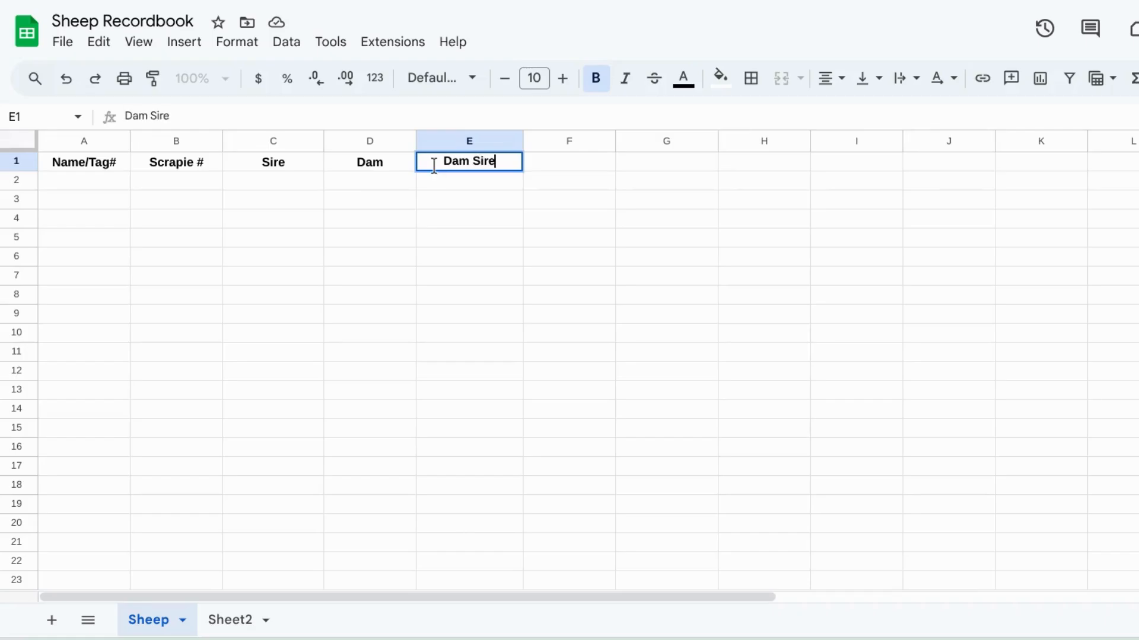
Step: Enter the headers Birthdate and Breeder in cells F1 and G1
{"action": "double_click", "coordinate": [573, 166]}
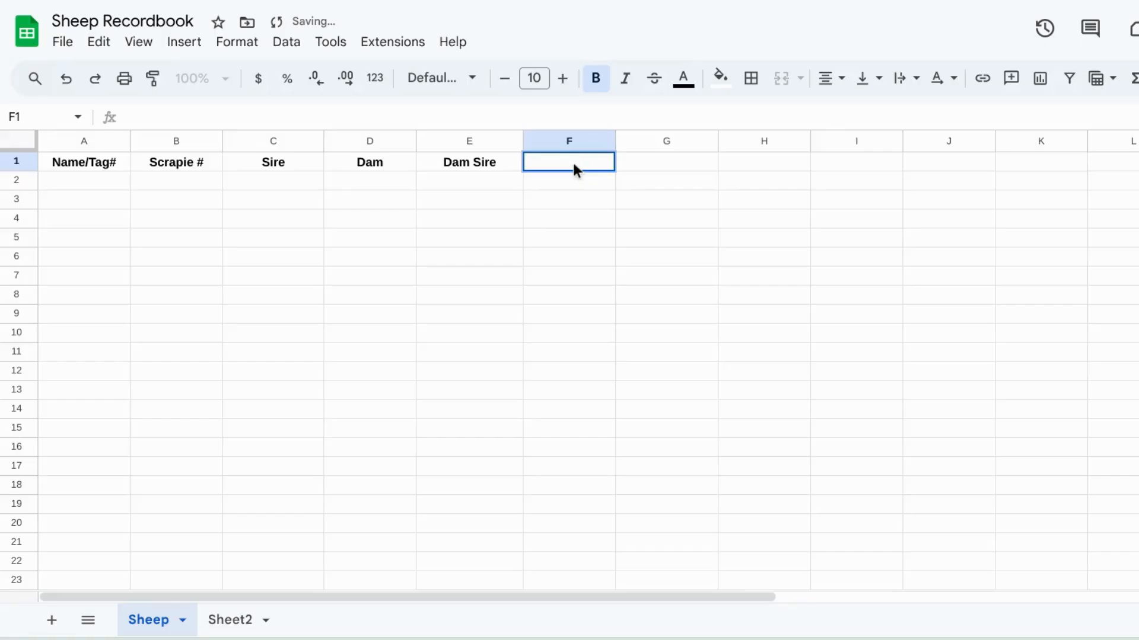
{"action": "type", "text": "Birthday"}
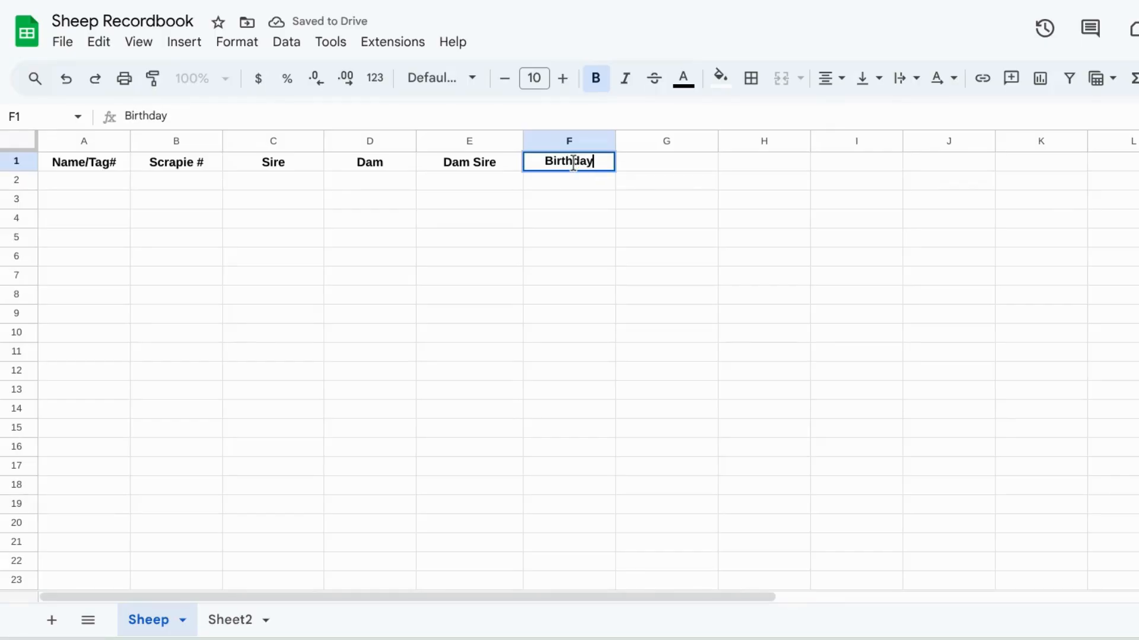
{"action": "key", "text": "BackSpace"}
{"action": "type", "text": "te"}
{"action": "double_click", "coordinate": [651, 166]}
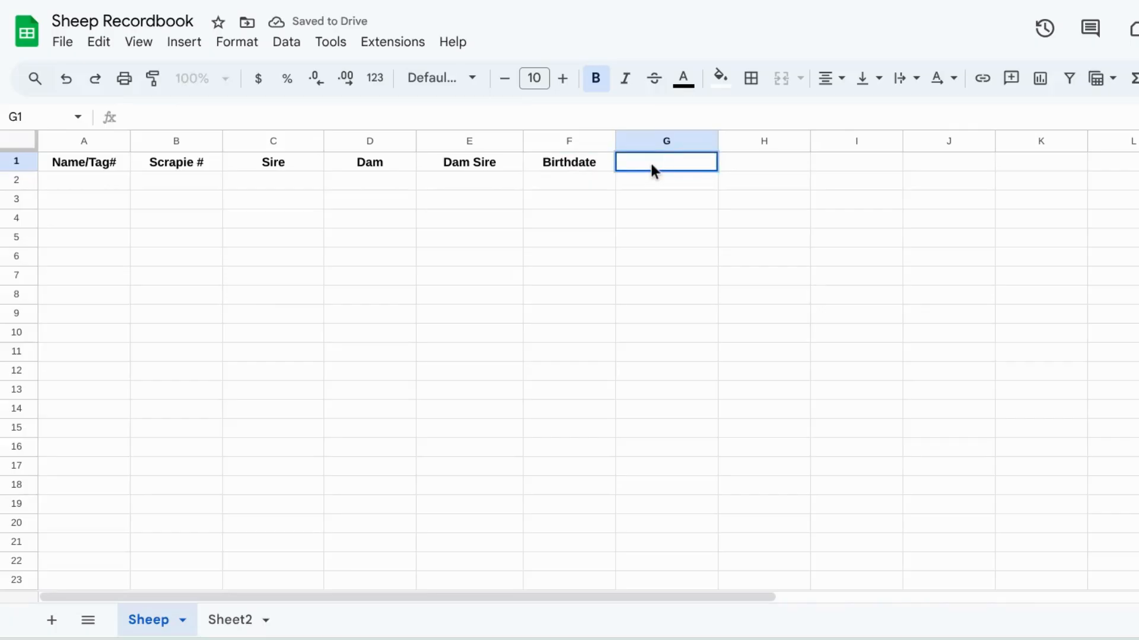
{"action": "type", "text": "Breeder"}
Step: Enter the headers Breed and Blood in cells H1 and I1
{"action": "left_click", "coordinate": [763, 167]}
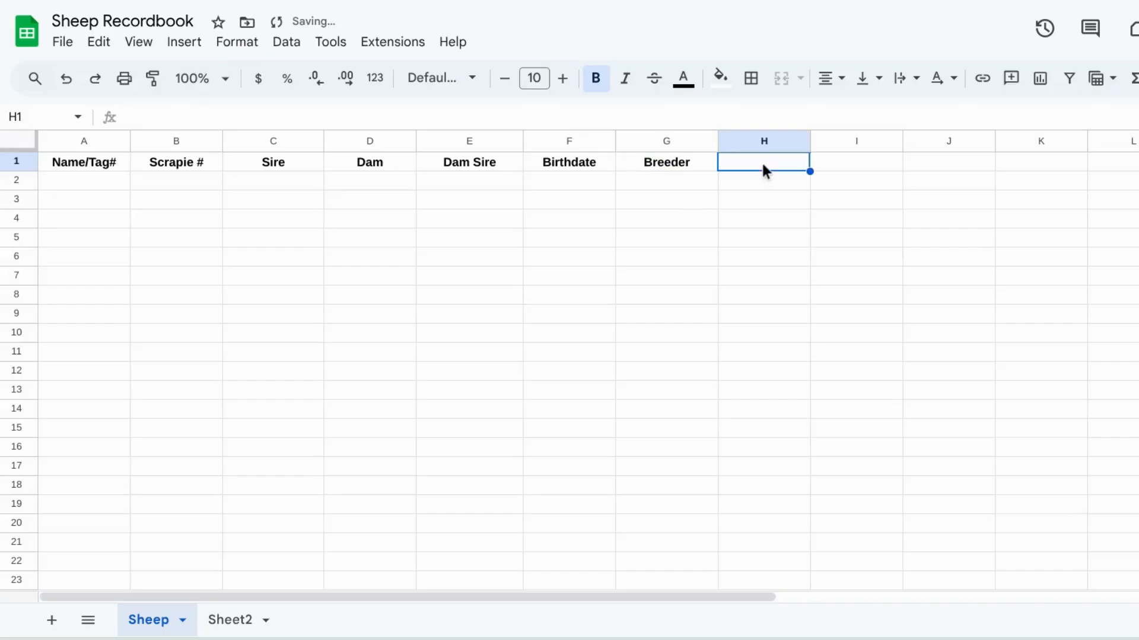
{"action": "double_click", "coordinate": [763, 166]}
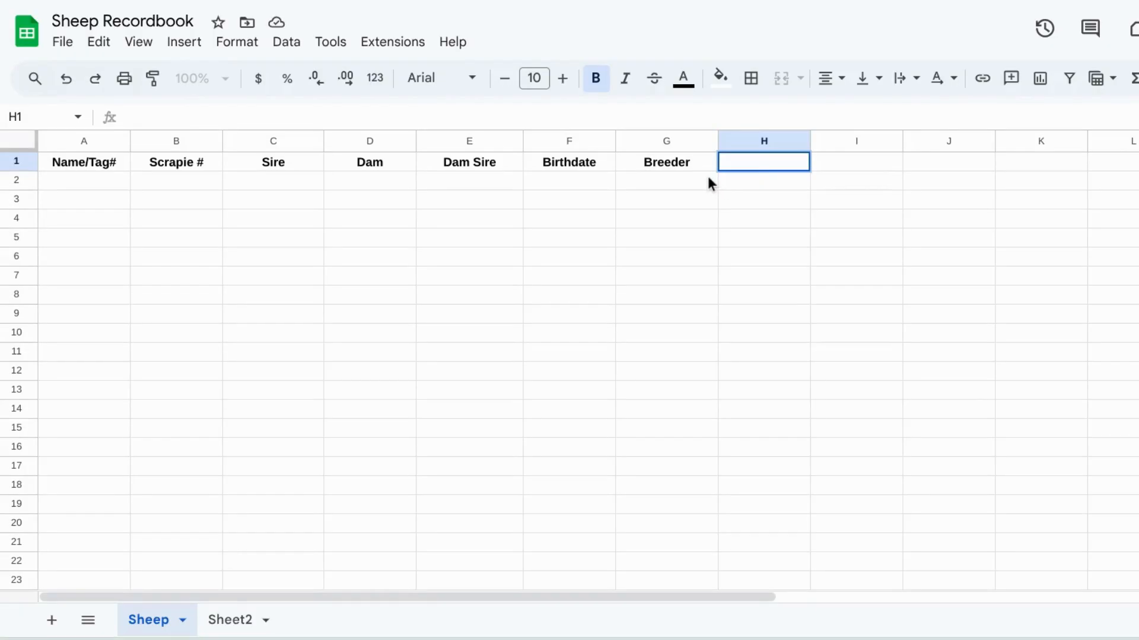
{"action": "type", "text": "Breed"}
{"action": "left_click", "coordinate": [849, 164]}
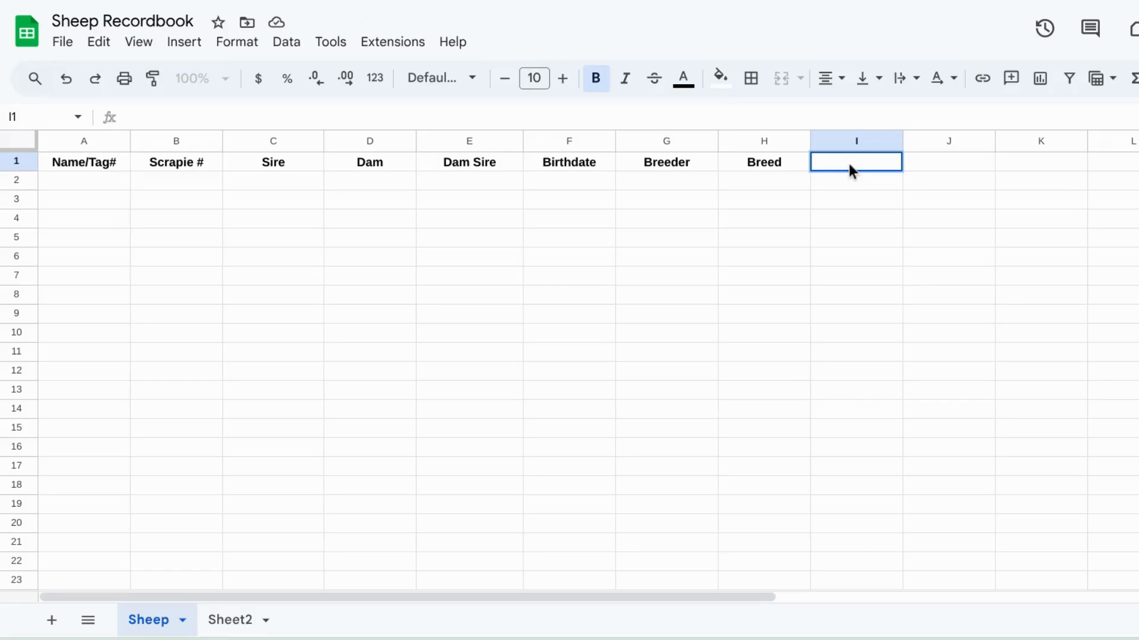
{"action": "type", "text": "Blood"}
Step: Select the header row A1:I1 and fill it with a light yellow background
{"action": "left_click", "coordinate": [102, 183]}
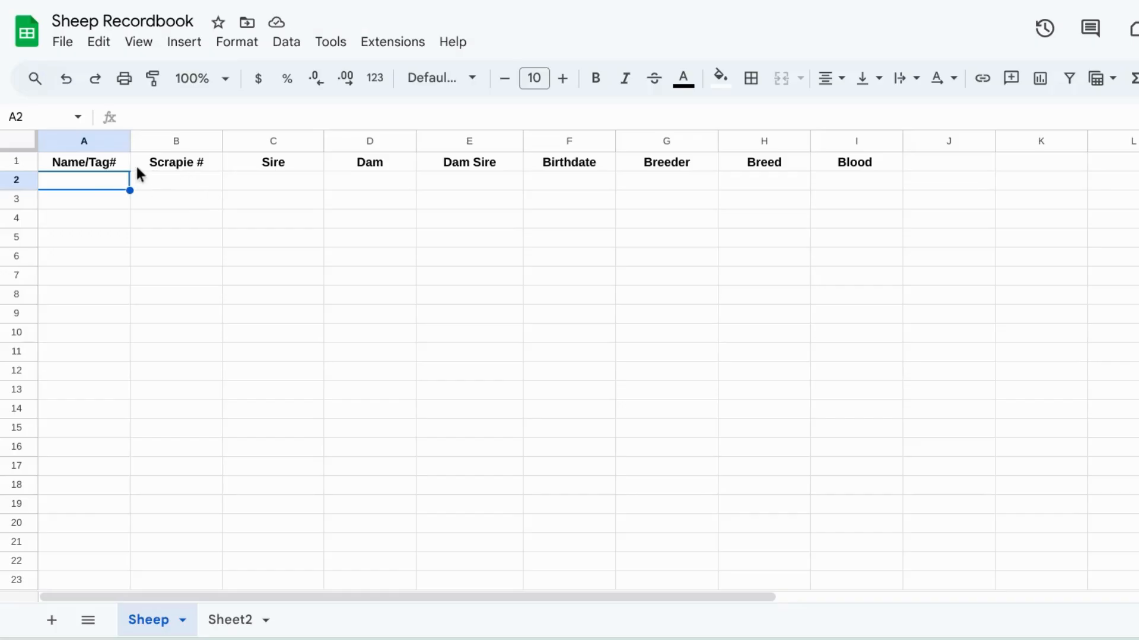
{"action": "scroll", "coordinate": [691, 198], "scroll_direction": "right", "scroll_amount": 2}
{"action": "scroll", "coordinate": [682, 198], "scroll_direction": "left", "scroll_amount": 2}
{"action": "left_click", "coordinate": [114, 162]}
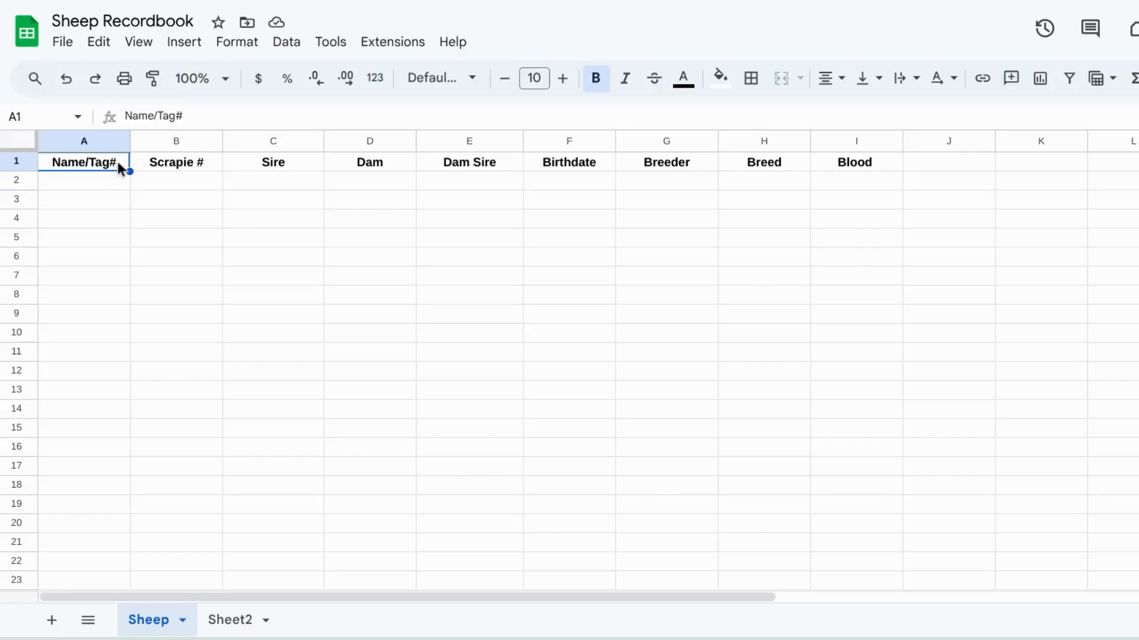
{"action": "left_click", "coordinate": [133, 188]}
{"action": "left_click_drag", "start_coordinate": [116, 160], "coordinate": [841, 161]}
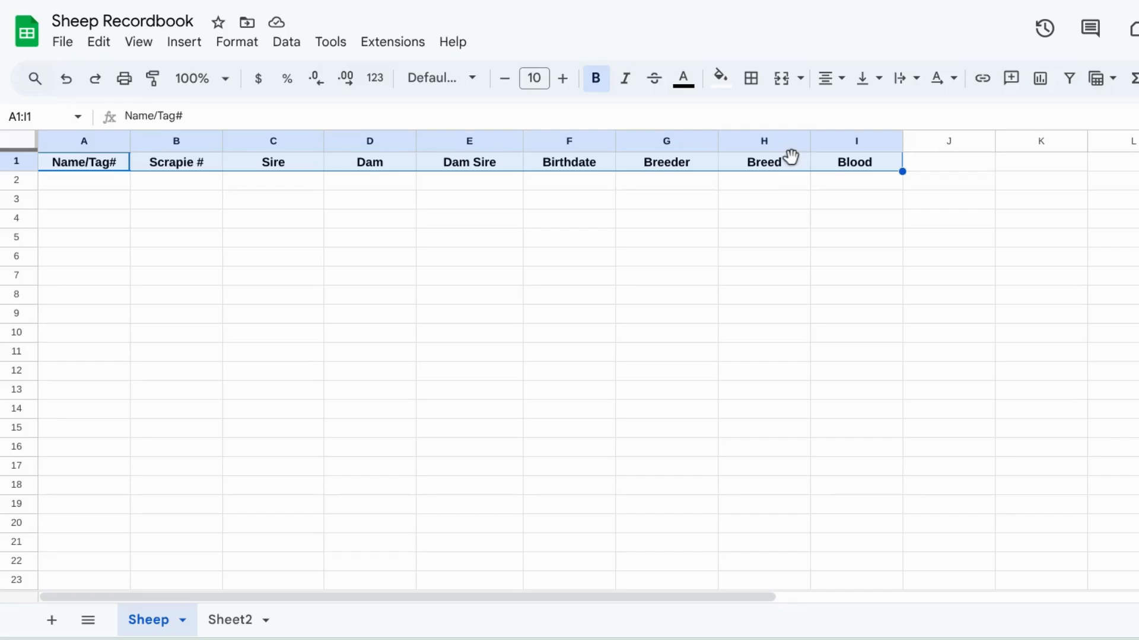
{"action": "left_click", "coordinate": [595, 78]}
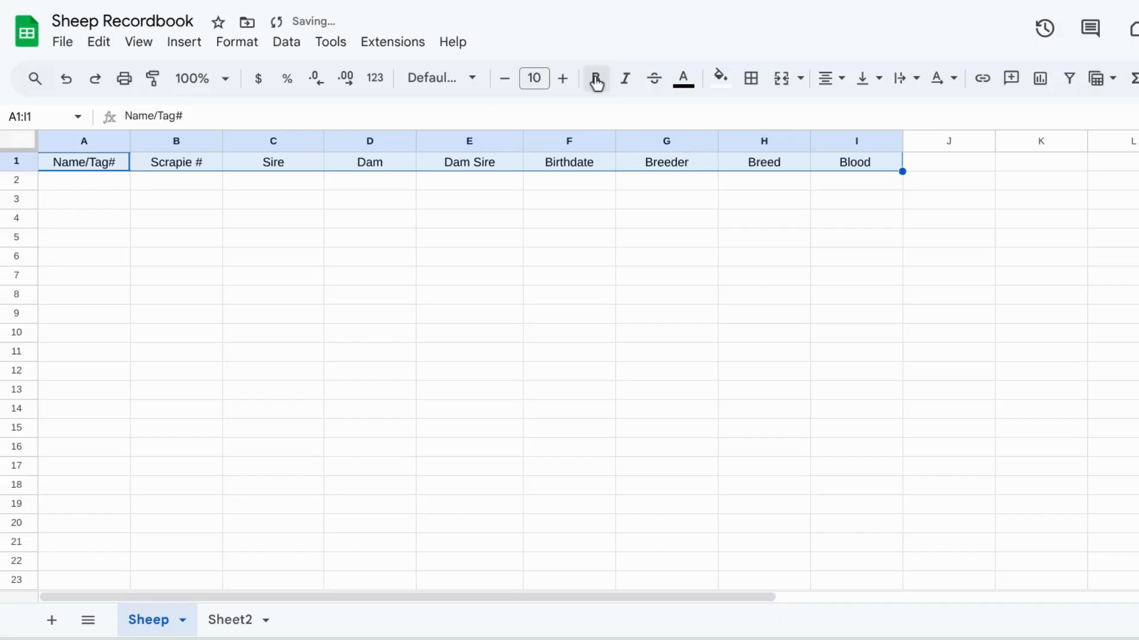
{"action": "left_click", "coordinate": [596, 79]}
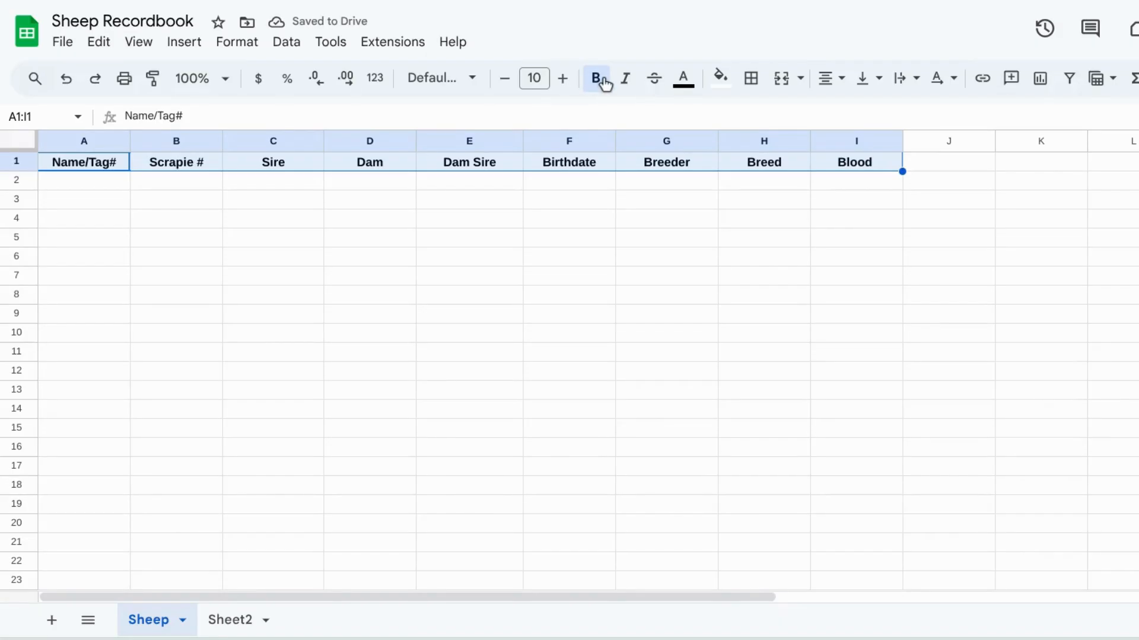
{"action": "left_click", "coordinate": [722, 79]}
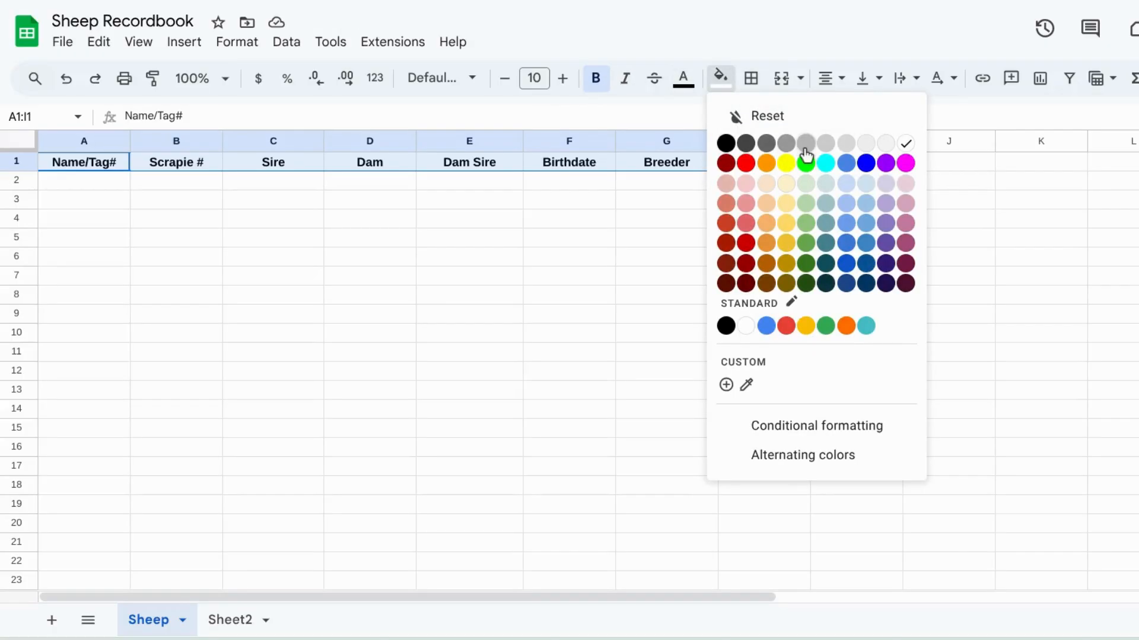
{"action": "left_click", "coordinate": [786, 184]}
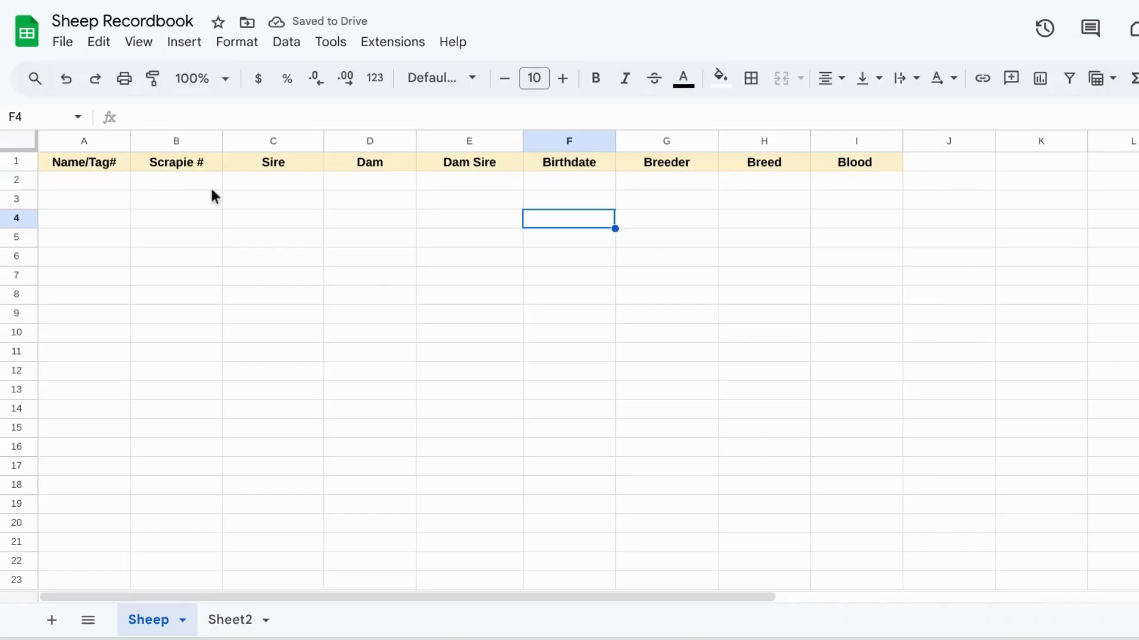
Step: Enter the first sheep's name and tag, Lilly - 21190, in cell A2
{"action": "double_click", "coordinate": [104, 181]}
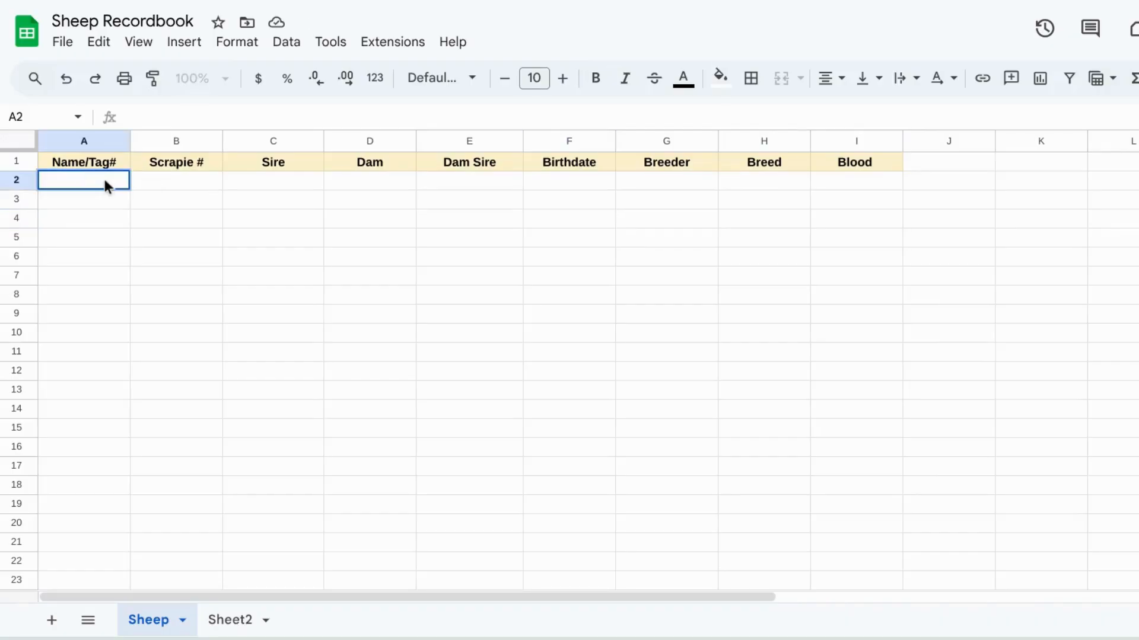
{"action": "type", "text": "Lilly - 21190"}
Step: Enter Lilly's scrapie number OH7146 in B2 and her sire Strictly Business in C2
{"action": "left_click", "coordinate": [155, 184]}
{"action": "type", "text": "O"}
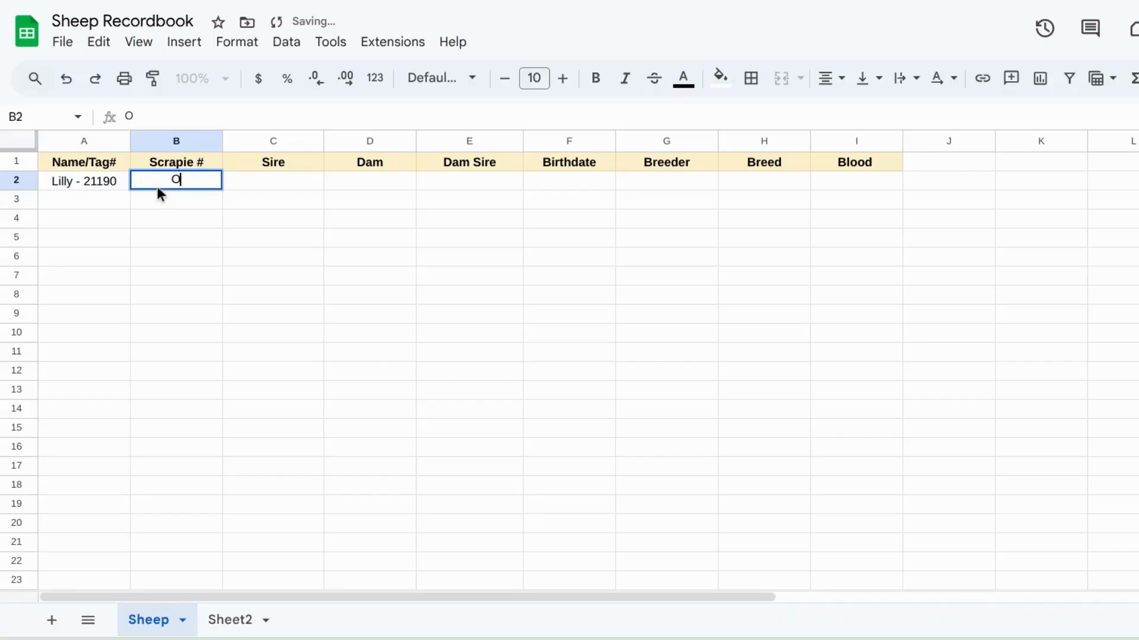
{"action": "type", "text": "H71"}
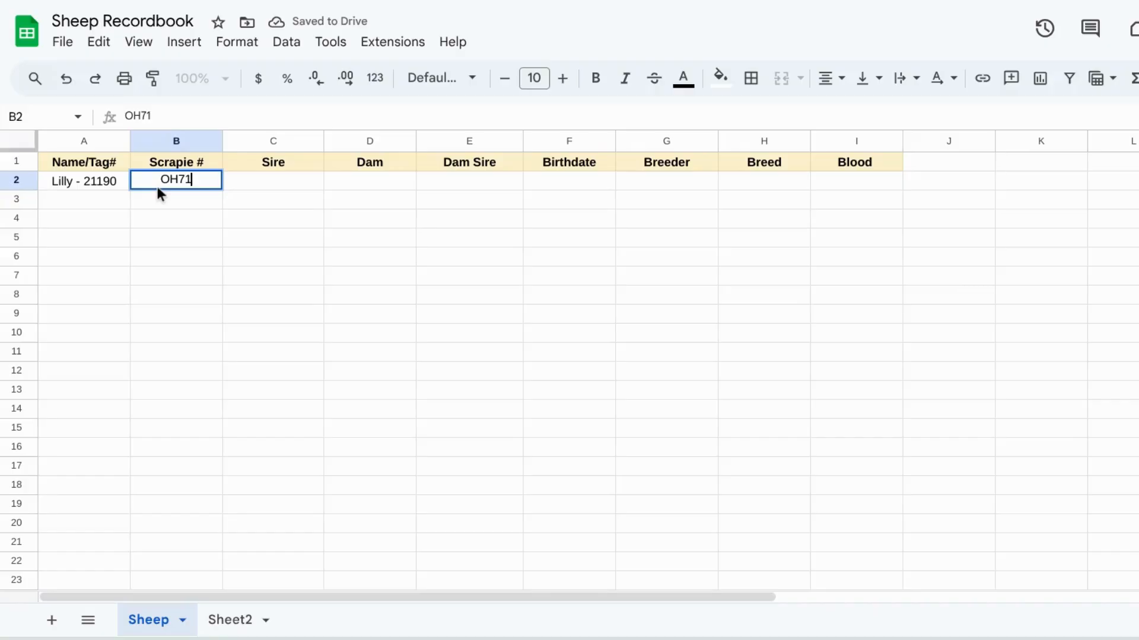
{"action": "type", "text": "46"}
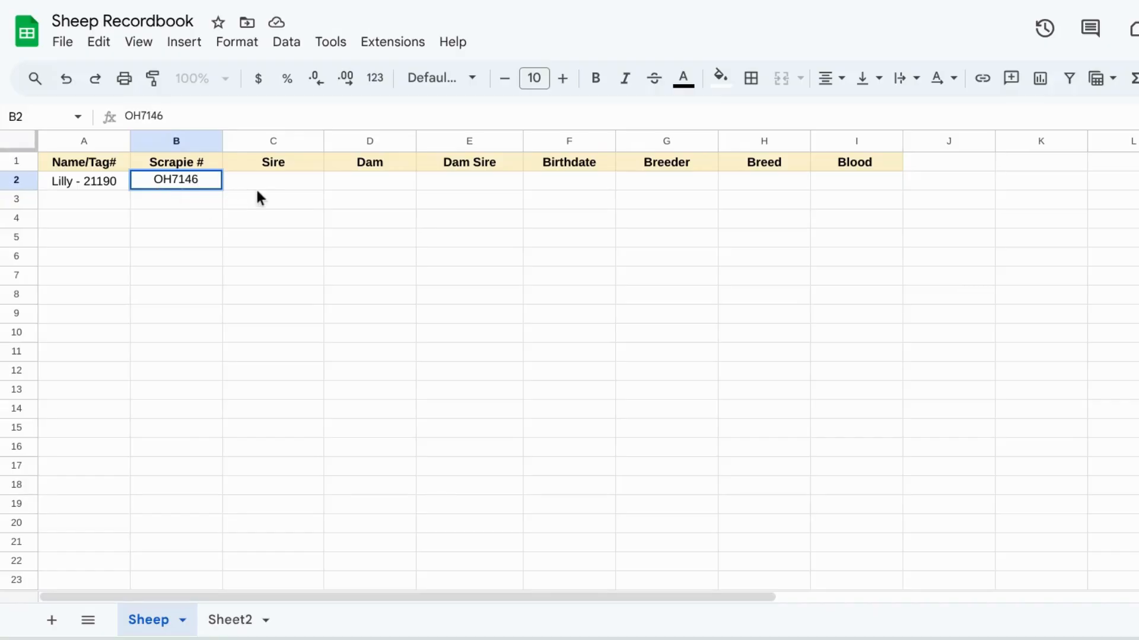
{"action": "key", "text": "Tab"}
{"action": "type", "text": "St"}
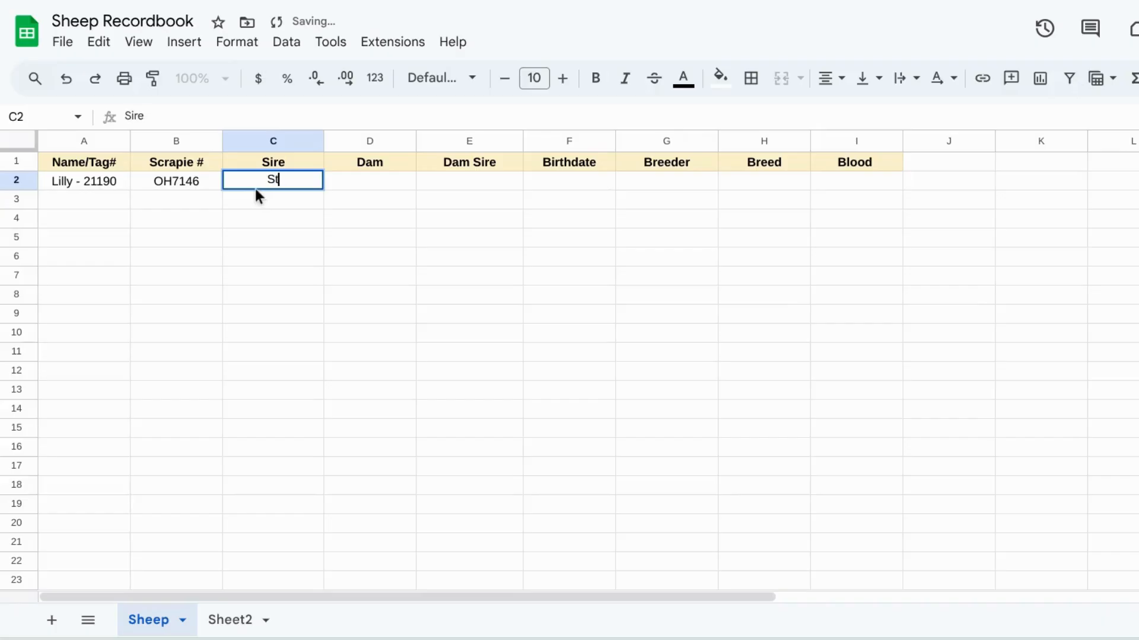
{"action": "type", "text": "rictly "}
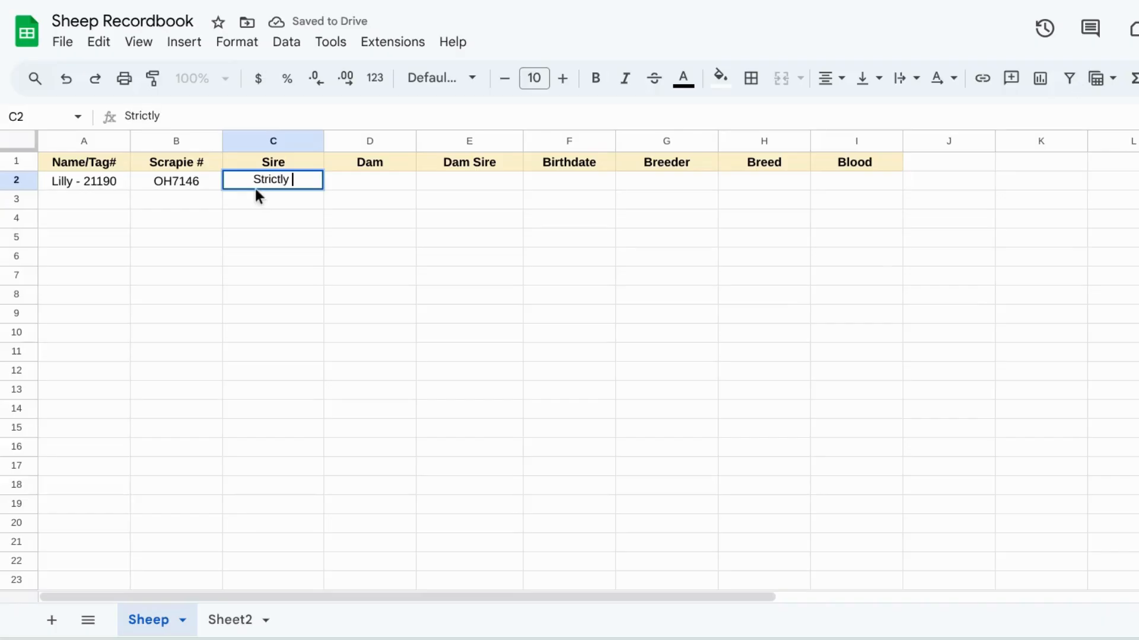
{"action": "type", "text": "Business"}
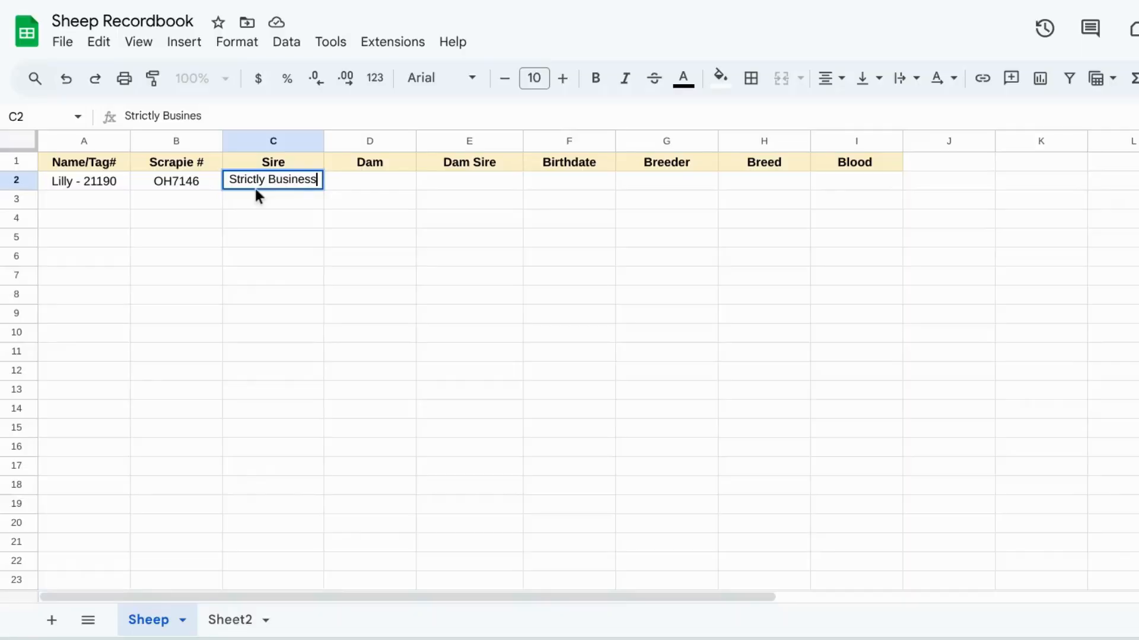
Step: Enter Lilly's birthdate as 2021 in cell F2
{"action": "left_click", "coordinate": [354, 181]}
{"action": "double_click", "coordinate": [511, 187]}
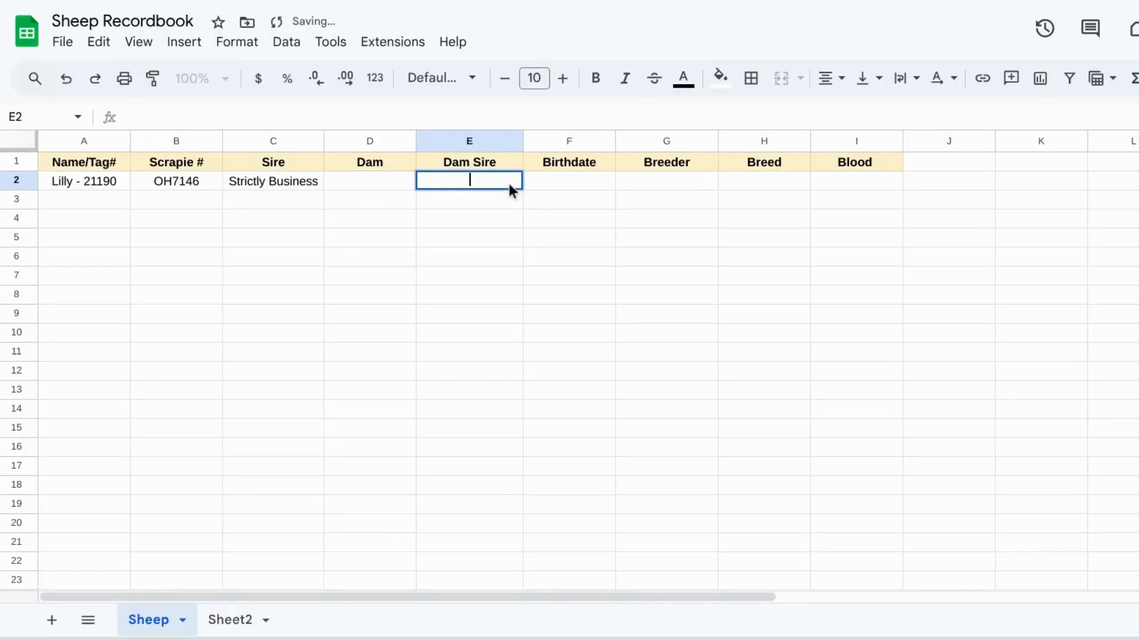
{"action": "double_click", "coordinate": [551, 188]}
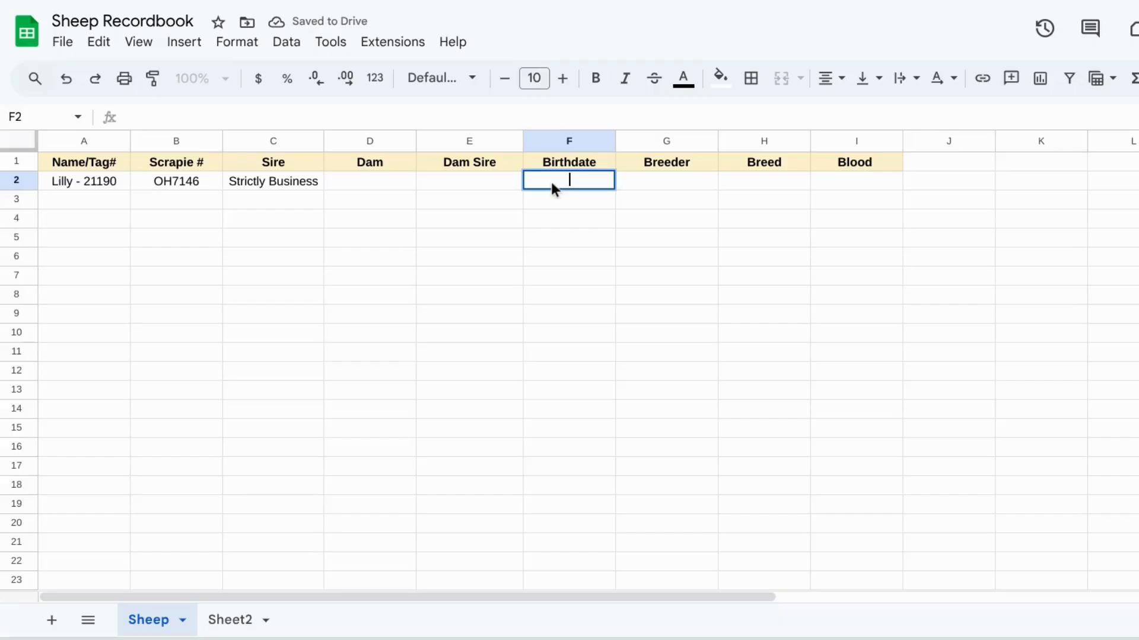
{"action": "type", "text": "2021"}
{"action": "left_click", "coordinate": [648, 188]}
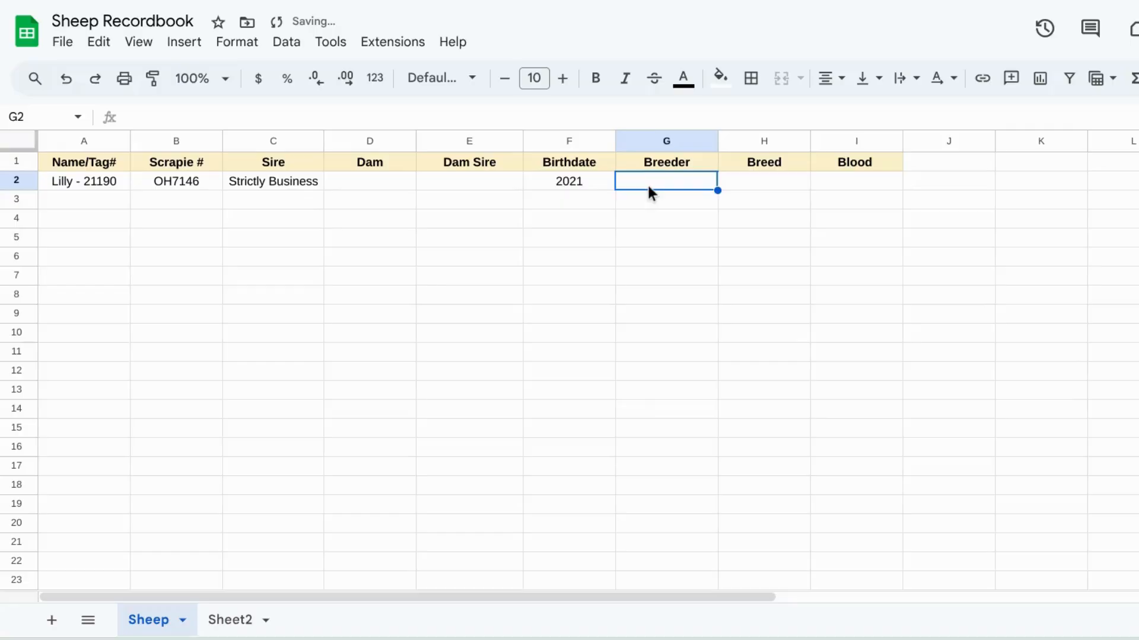
Step: Enter the breeder's surname in G2 and the breed Crossbred in H2 for Lilly
{"action": "double_click", "coordinate": [649, 187]}
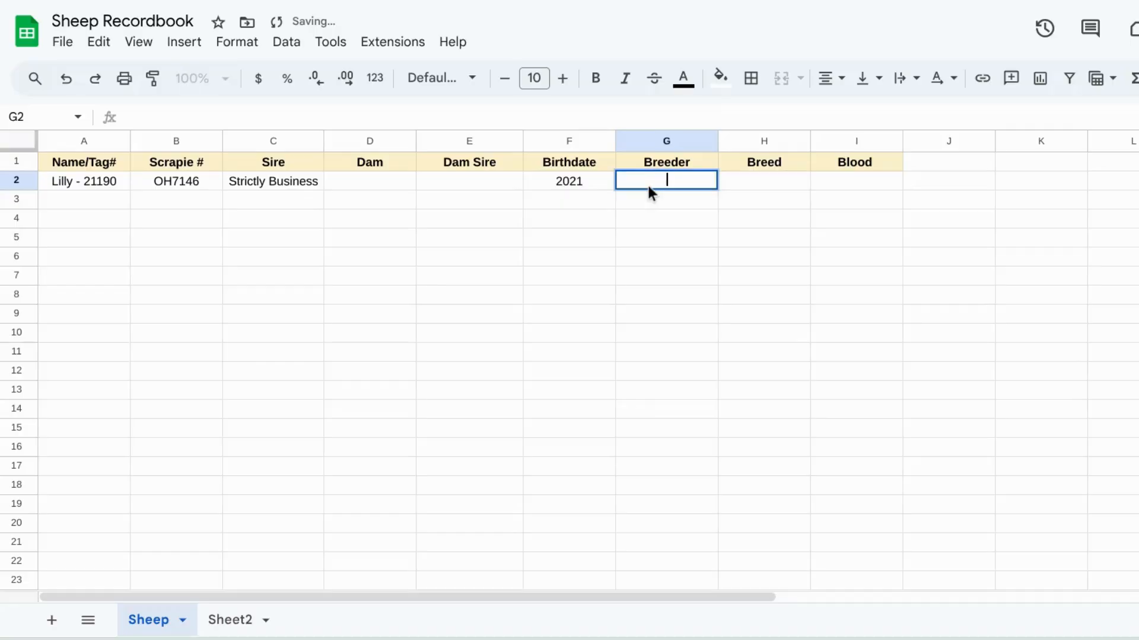
{"action": "type", "text": "Adam"}
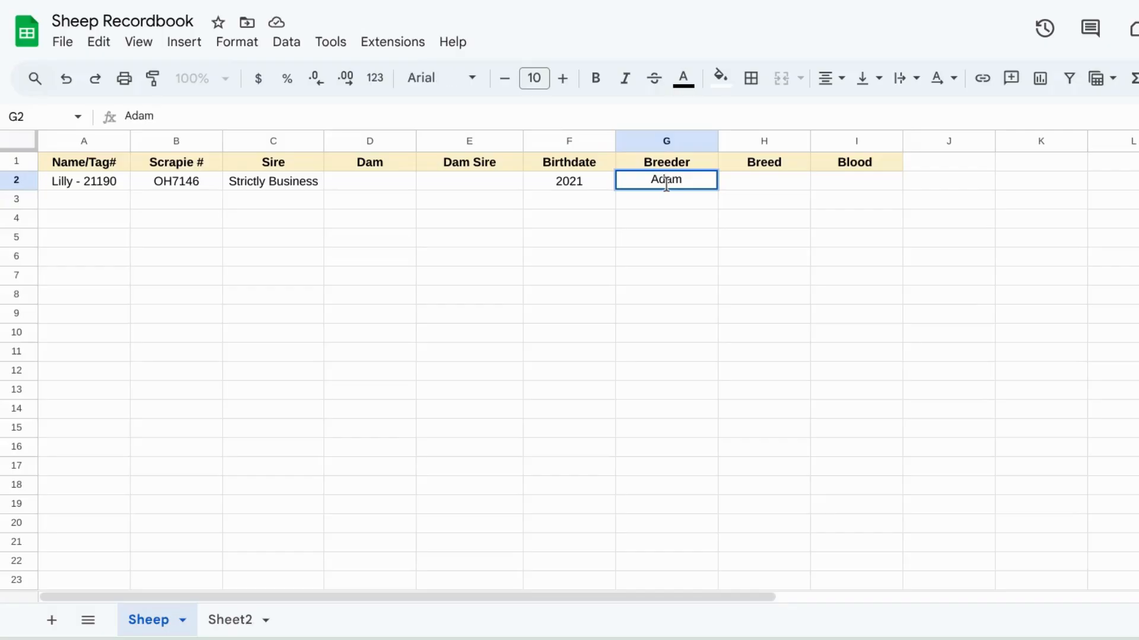
{"action": "type", "text": "s"}
{"action": "left_click", "coordinate": [769, 184]}
{"action": "type", "text": "Cross"}
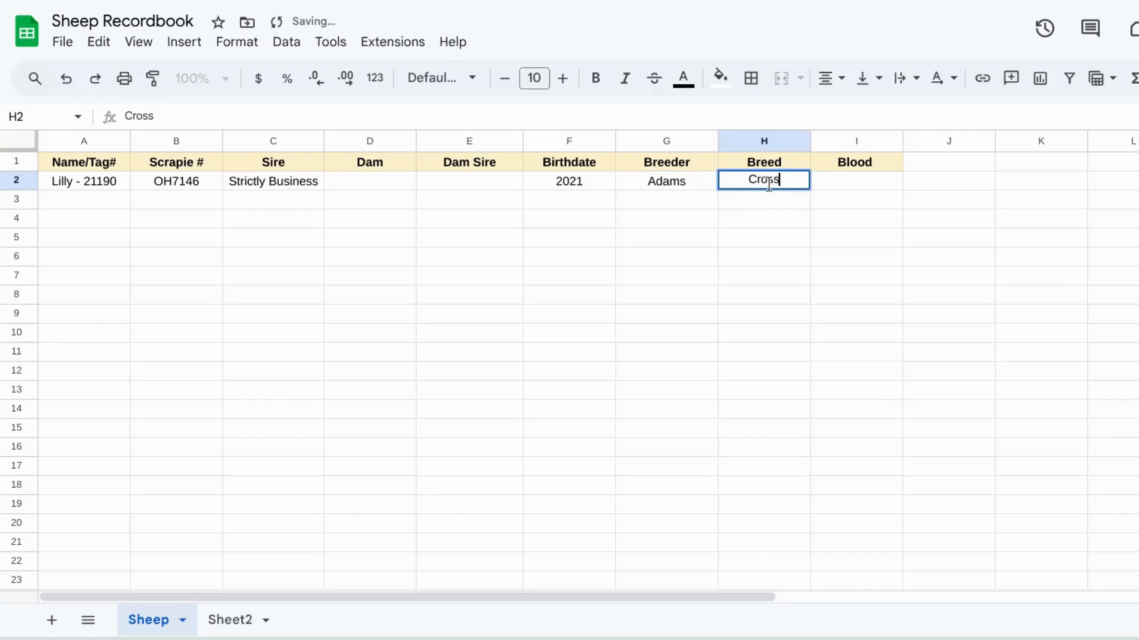
{"action": "type", "text": "bred"}
{"action": "left_click", "coordinate": [727, 218]}
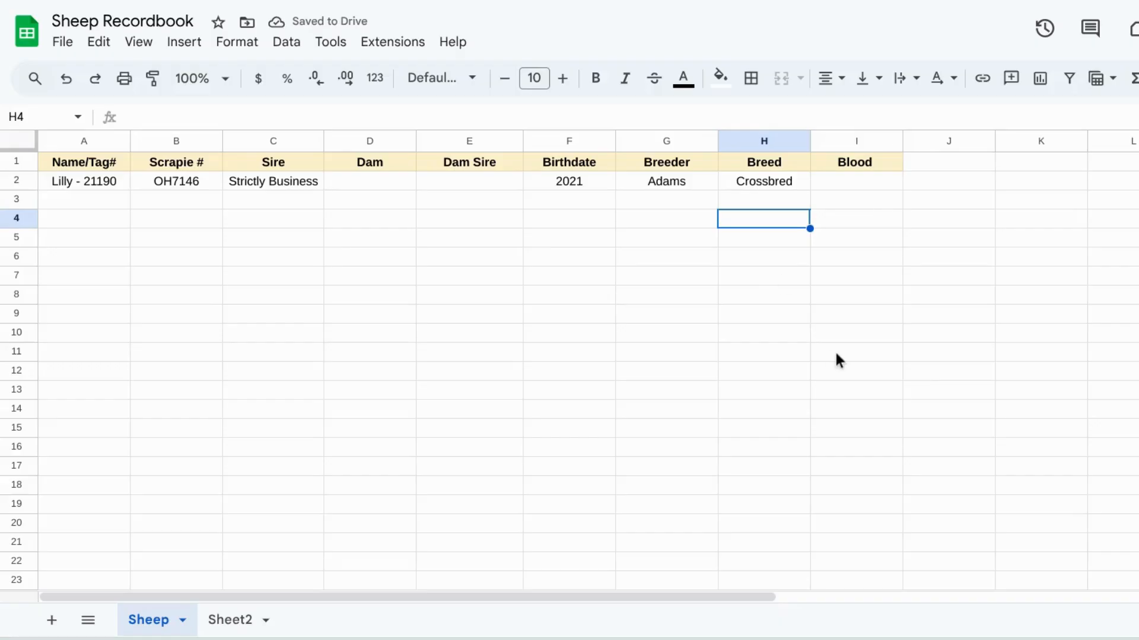
Step: Add the next sheep, Maggie - A2212 in A3 and Lucky in A4
{"action": "left_click", "coordinate": [107, 202]}
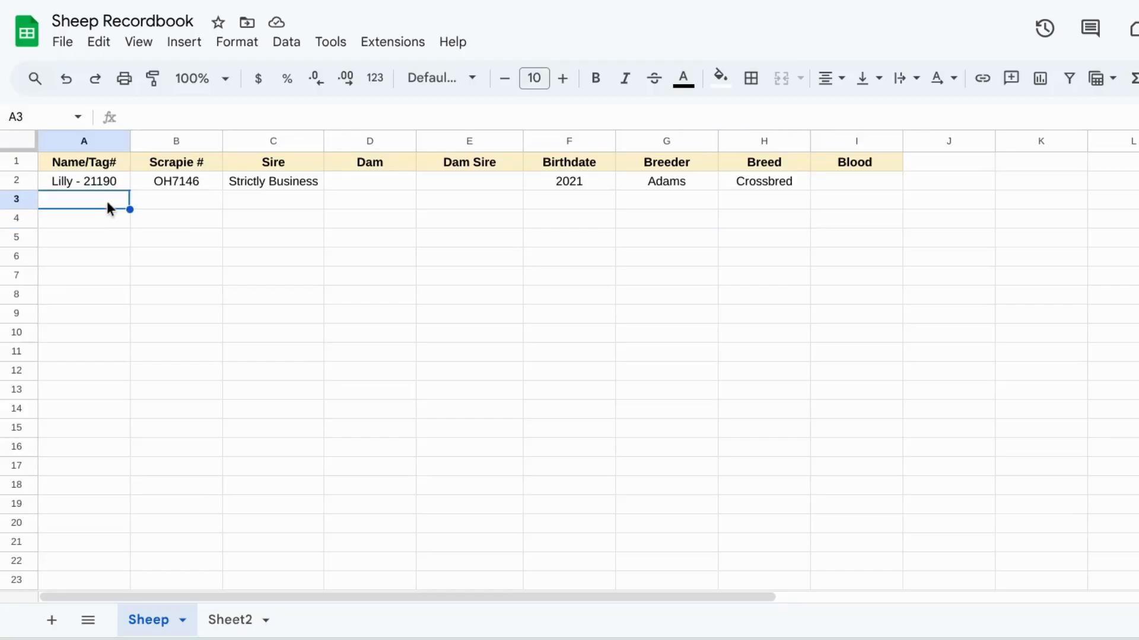
{"action": "double_click", "coordinate": [107, 201]}
{"action": "type", "text": "Maggie"}
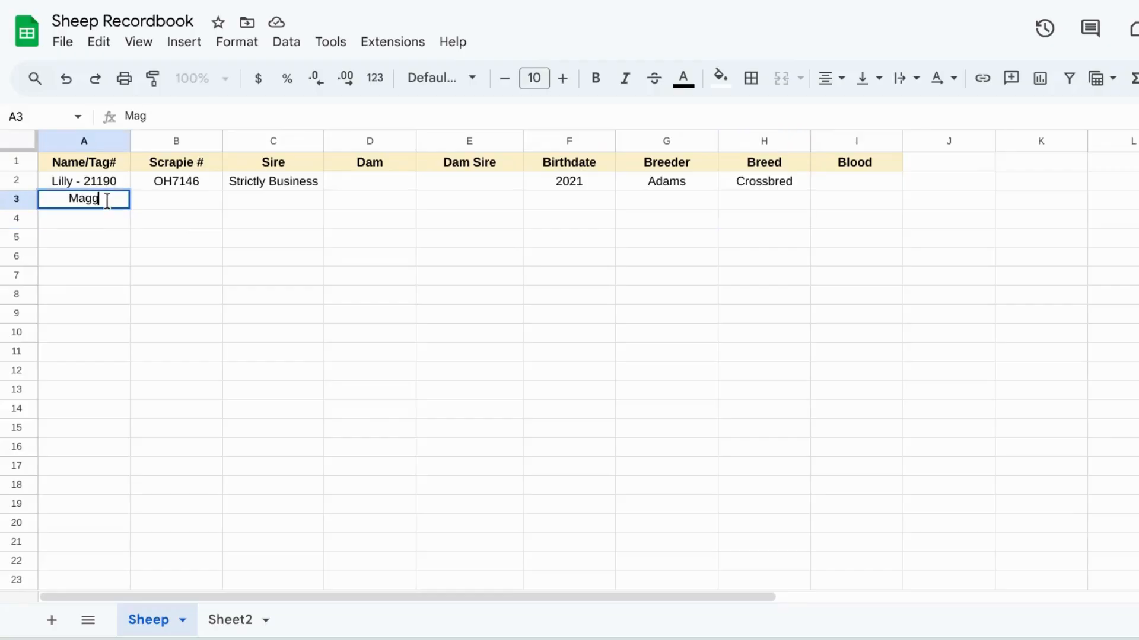
{"action": "double_click", "coordinate": [106, 218]}
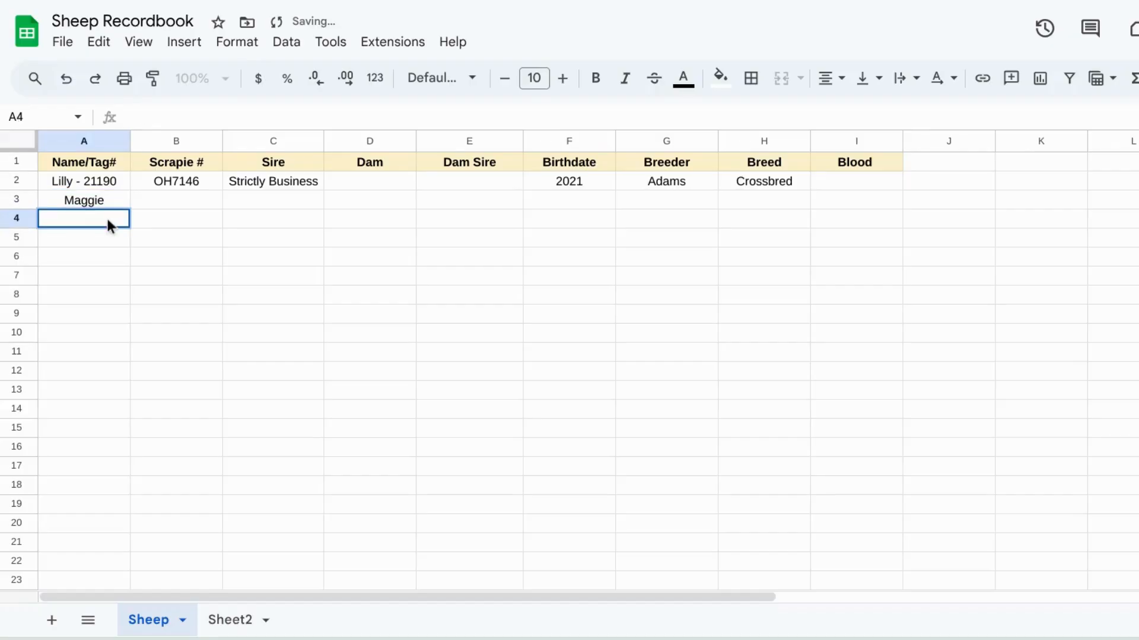
{"action": "type", "text": "Lucky"}
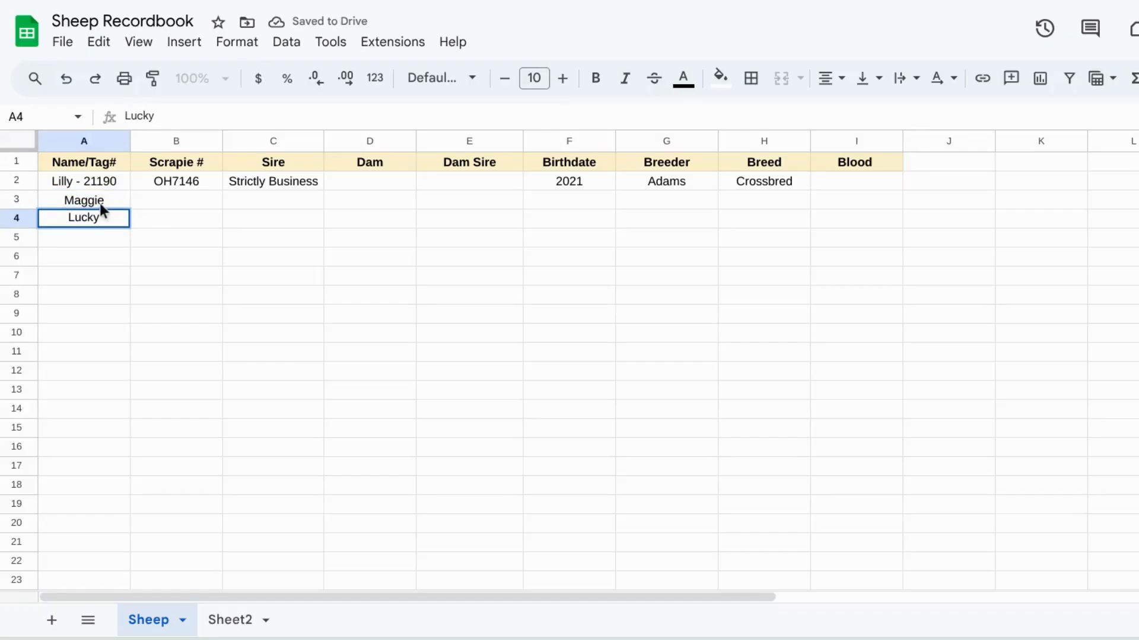
{"action": "left_click", "coordinate": [109, 201]}
{"action": "double_click", "coordinate": [109, 201]}
{"action": "type", "text": "-"}
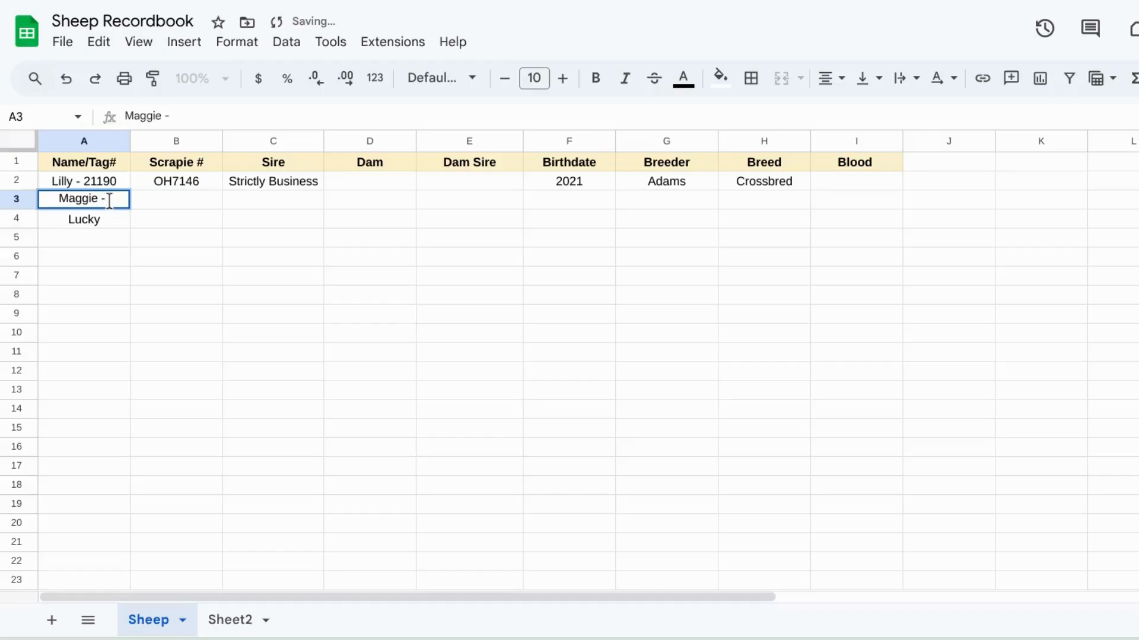
{"action": "type", "text": " A"}
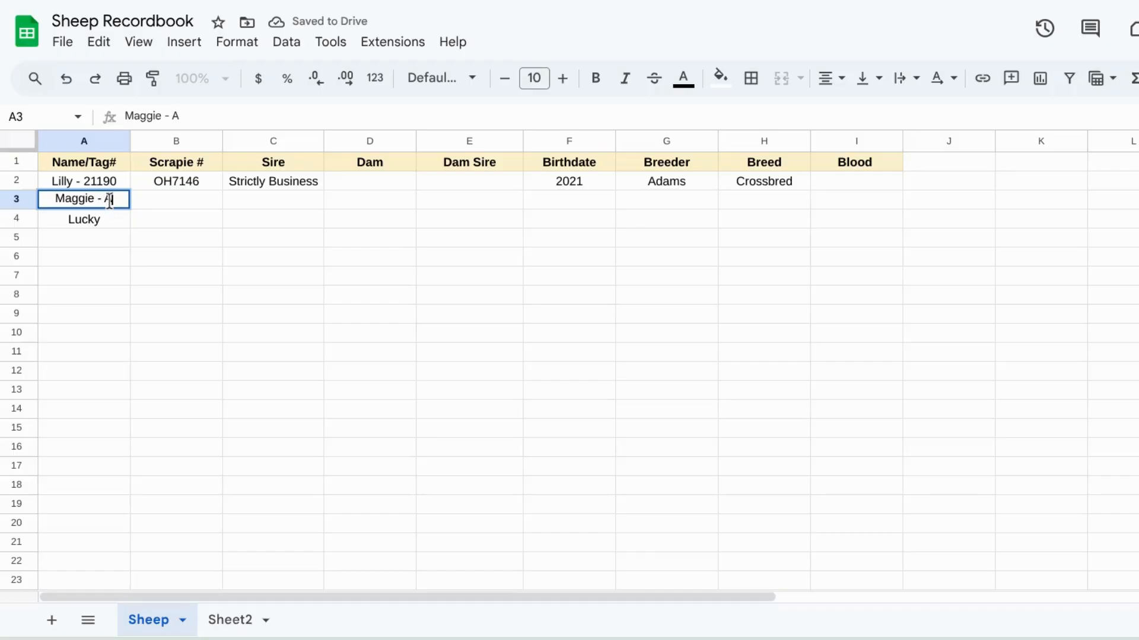
{"action": "type", "text": "2212"}
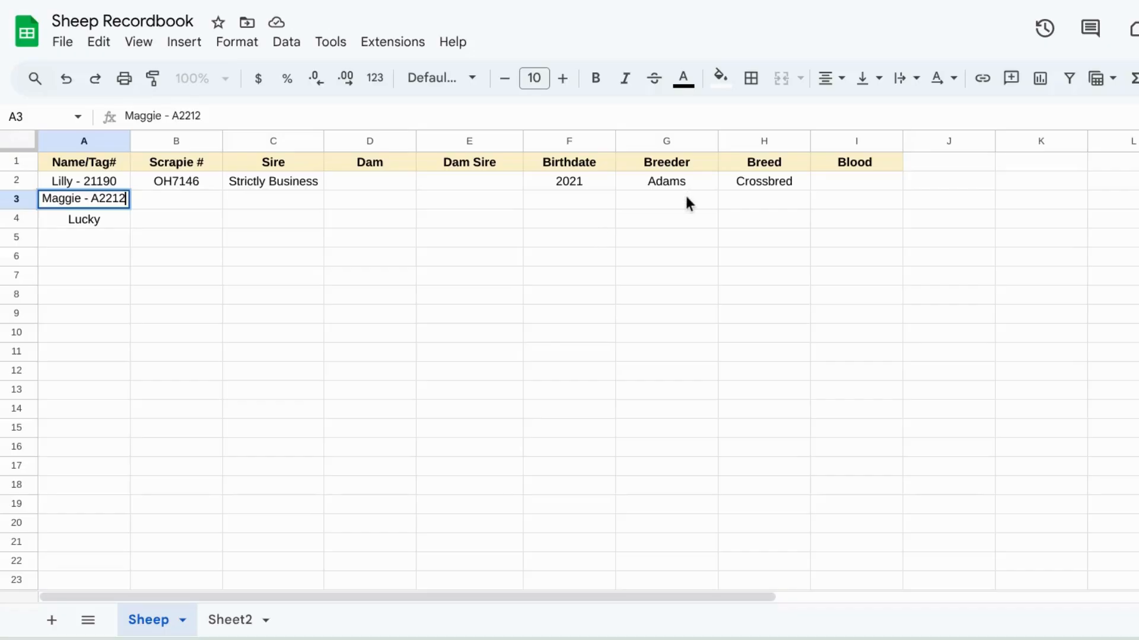
Step: Enter Maggie's breeder surname in G3 and breed Crossbred in H3
{"action": "left_click", "coordinate": [684, 197]}
{"action": "type", "text": "Amstutz"}
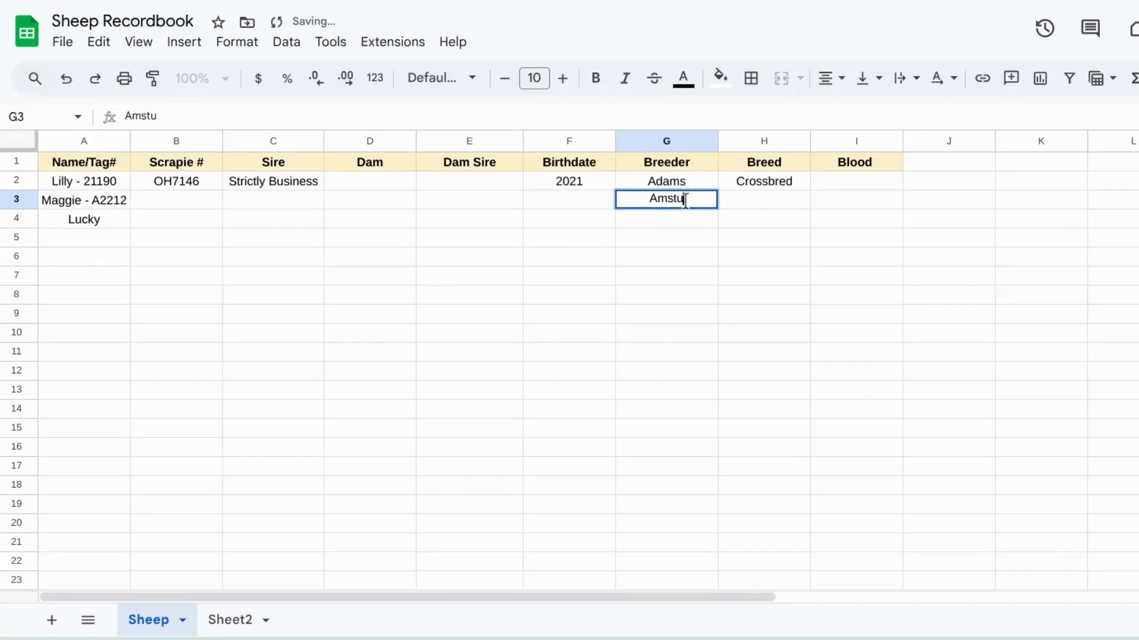
{"action": "left_click", "coordinate": [766, 204]}
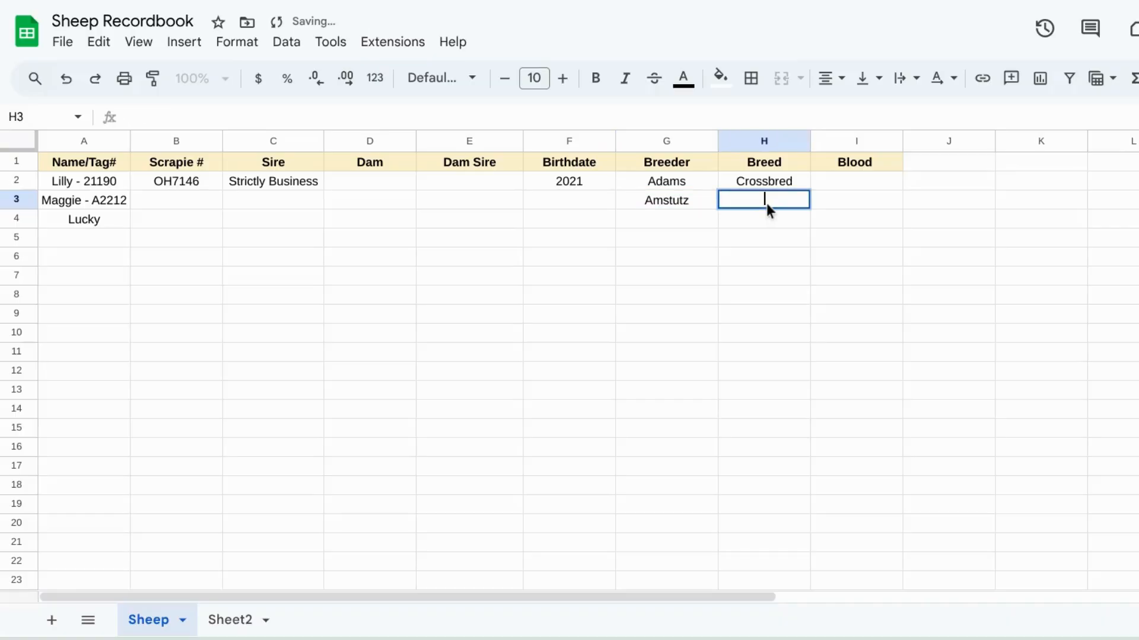
{"action": "type", "text": "Crossbred"}
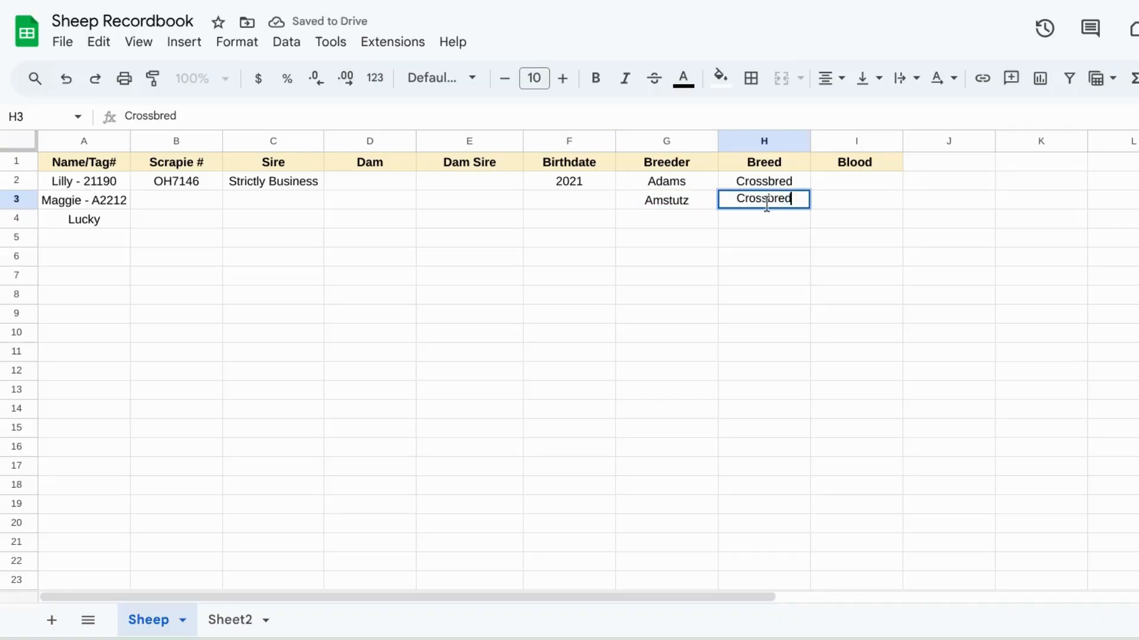
Step: Enter Maggie's birthdate 2021 in F3 and her sire Bombshell in C3
{"action": "left_click", "coordinate": [534, 208]}
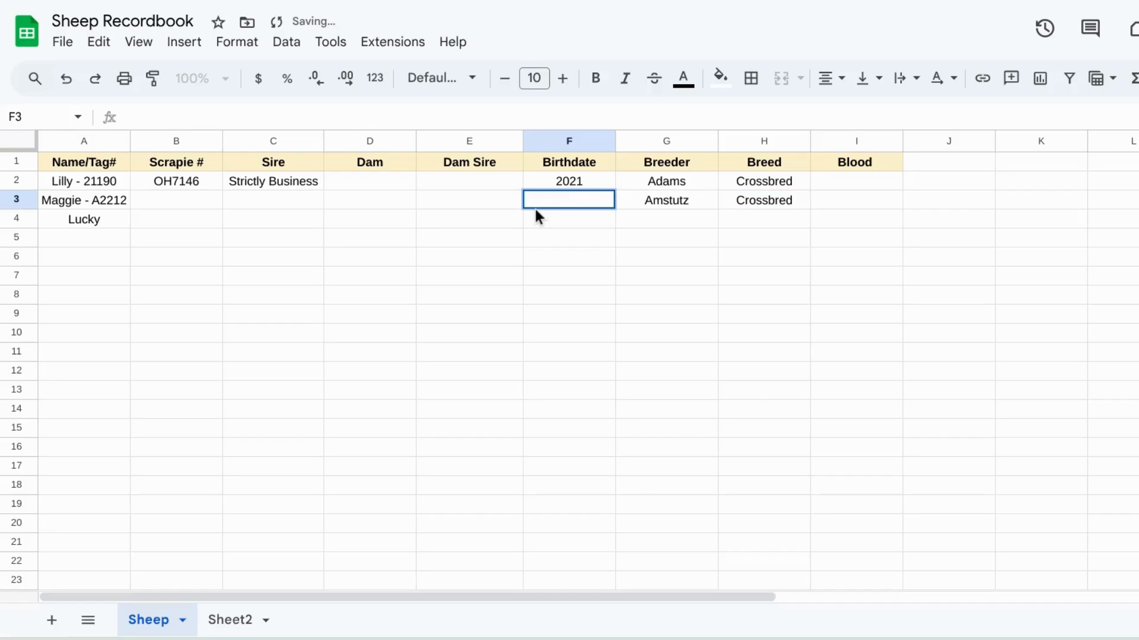
{"action": "type", "text": "2021"}
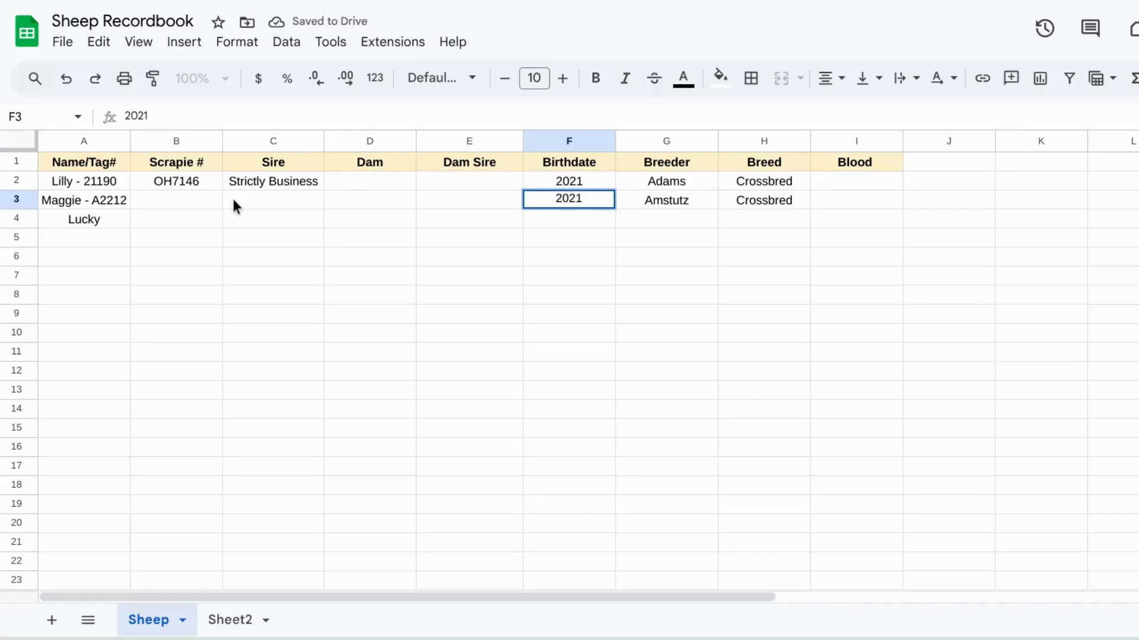
{"action": "left_click", "coordinate": [237, 202]}
{"action": "type", "text": "Bombshell"}
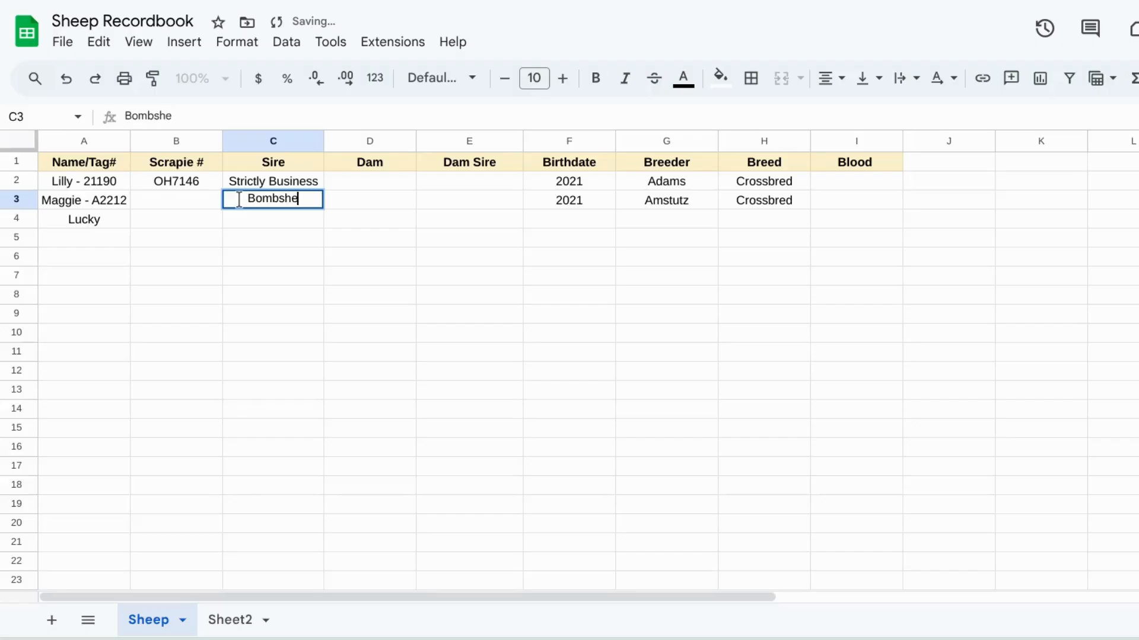
{"action": "left_click", "coordinate": [190, 227]}
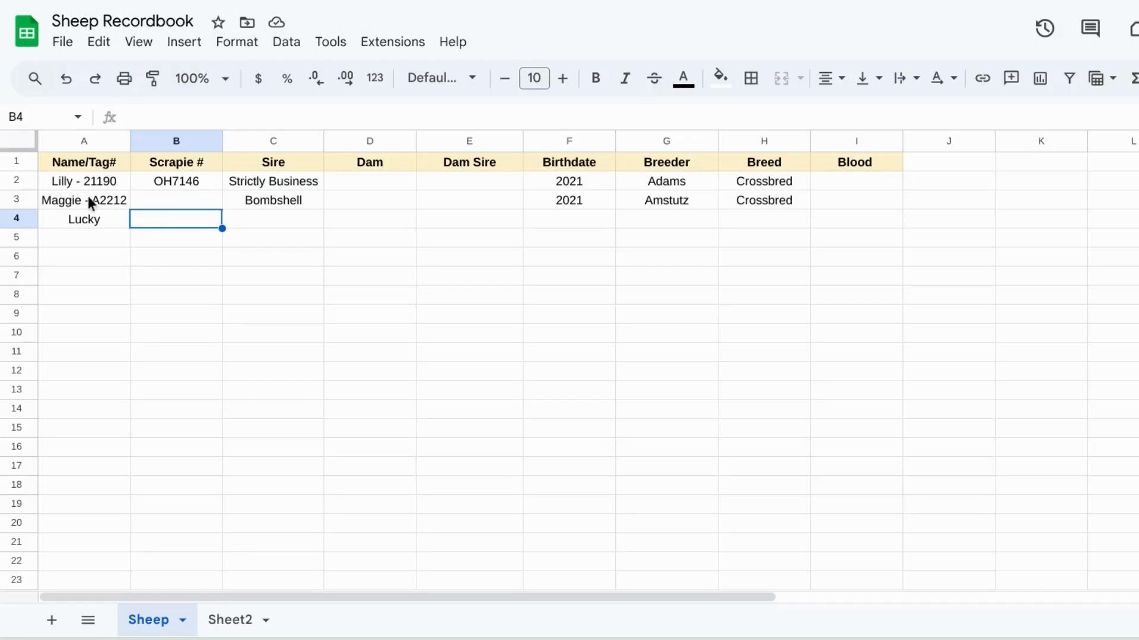
Step: Enter Lucky's dam Maggie in D4 and dam sire Bombshell in E4
{"action": "left_click", "coordinate": [373, 220]}
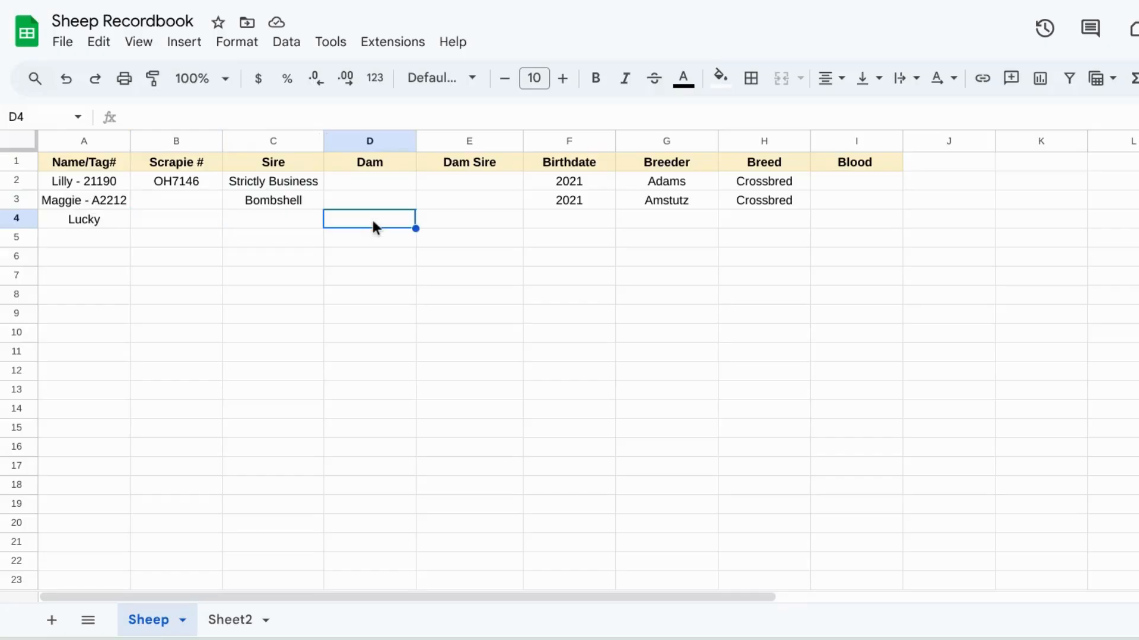
{"action": "double_click", "coordinate": [373, 219]}
{"action": "type", "text": "Maggie"}
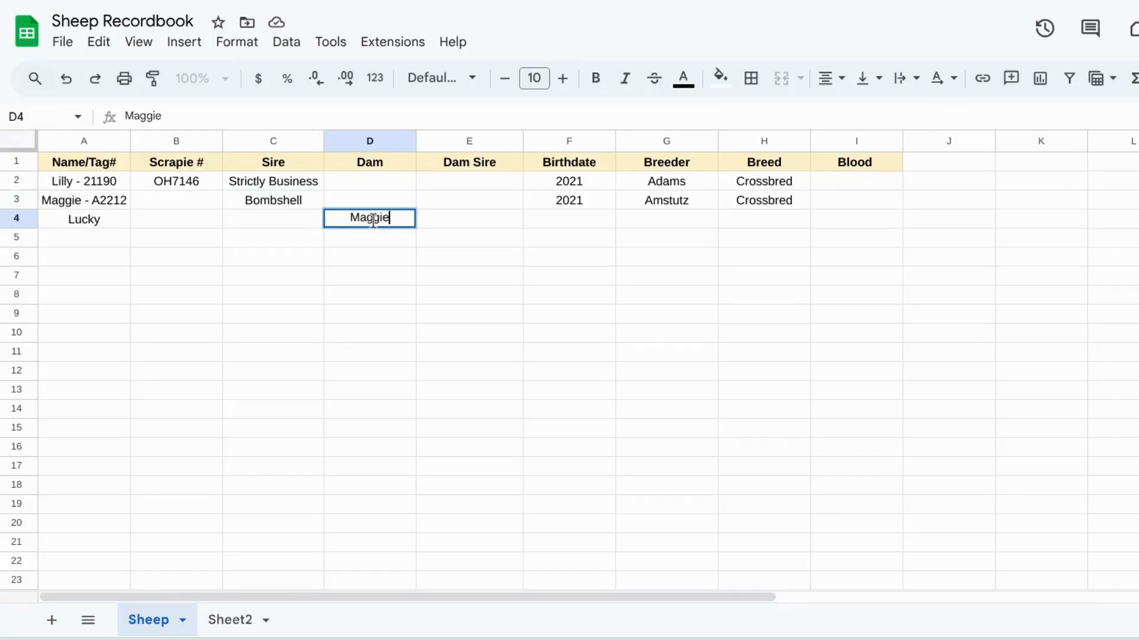
{"action": "left_click", "coordinate": [421, 220]}
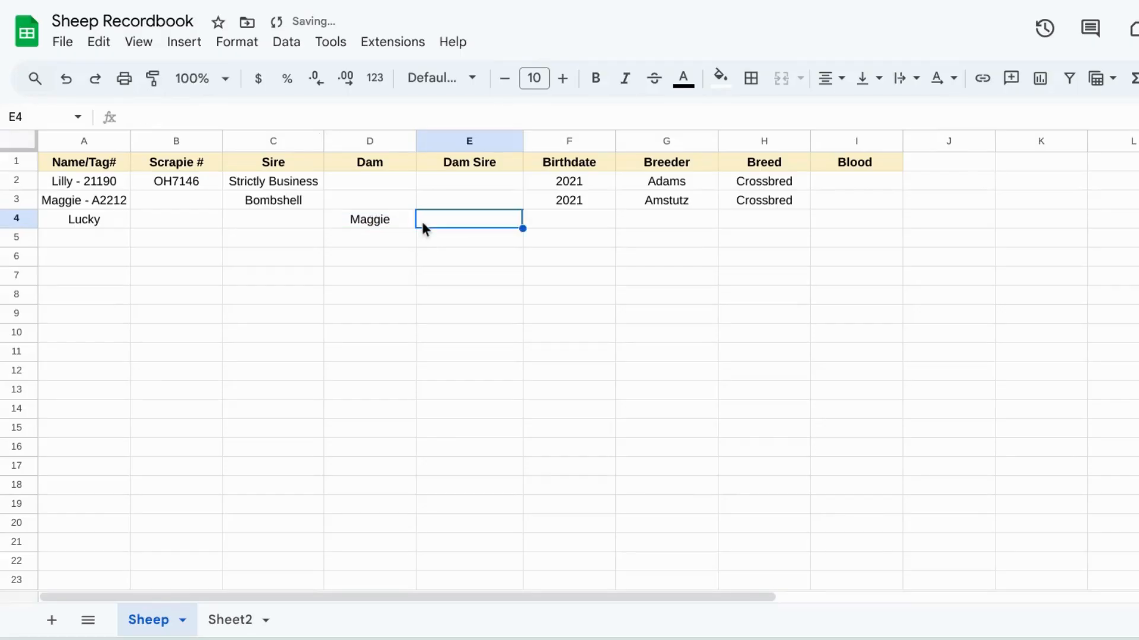
{"action": "type", "text": "Bombshell"}
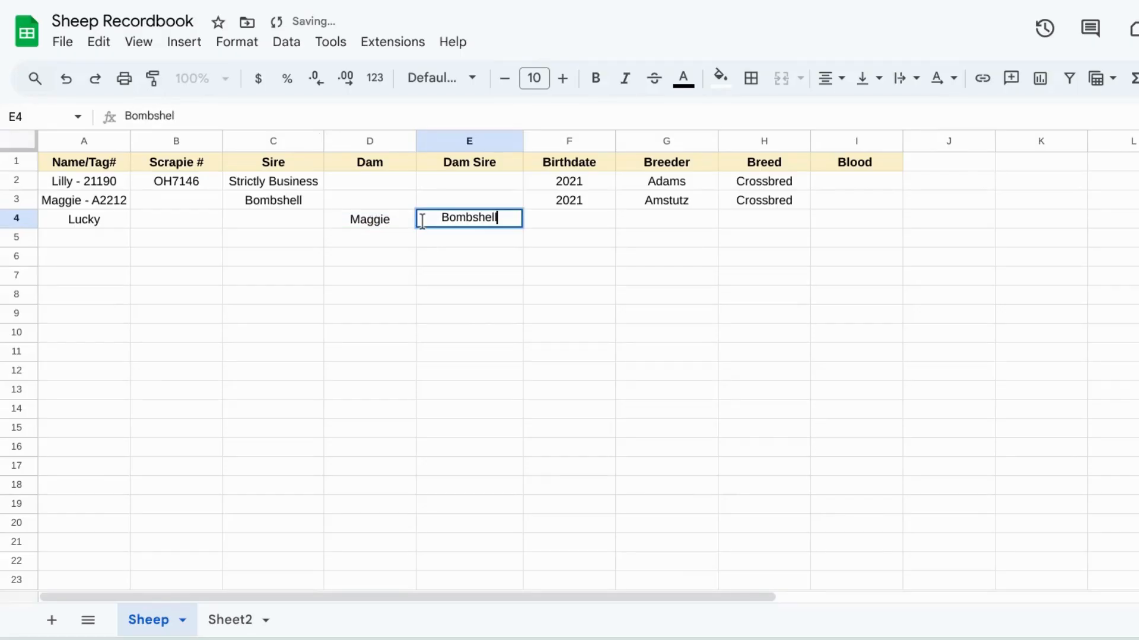
Step: Enter Lucky's birthdate 2024 in F4 and breed Crossbred in H4
{"action": "double_click", "coordinate": [540, 215]}
{"action": "type", "text": "2024"}
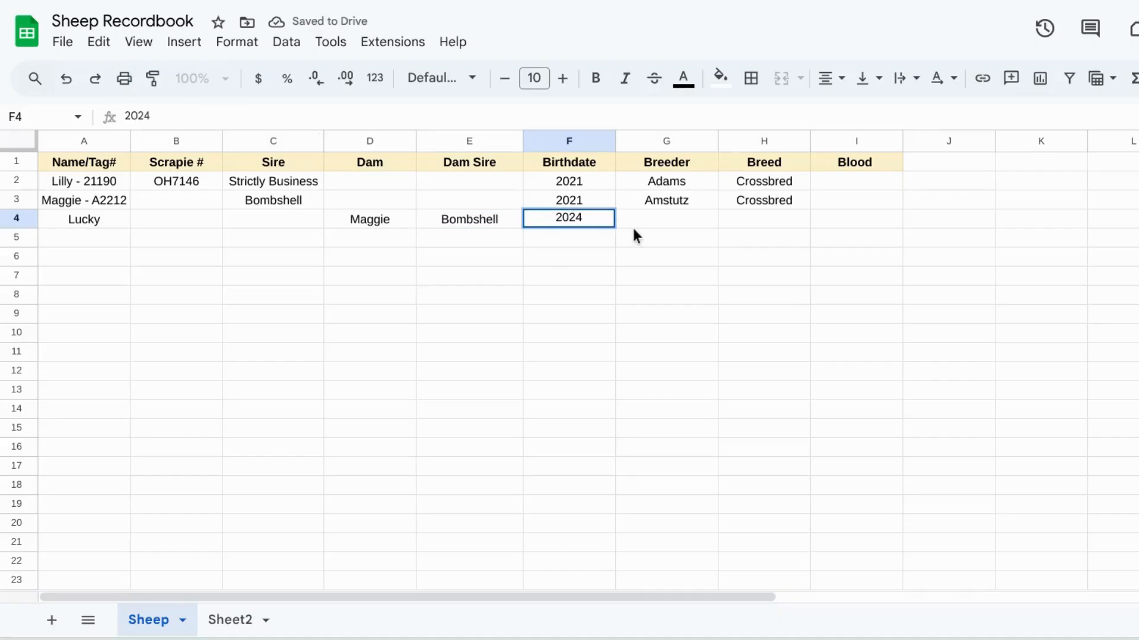
{"action": "left_click", "coordinate": [648, 218]}
{"action": "left_click", "coordinate": [777, 220]}
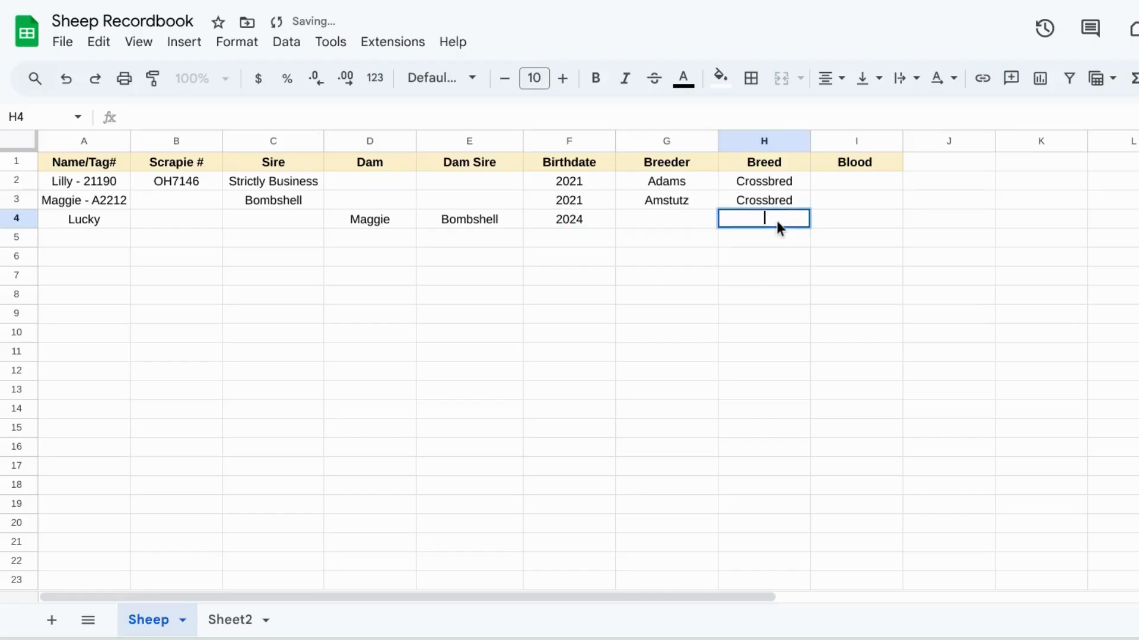
{"action": "type", "text": "Cros"}
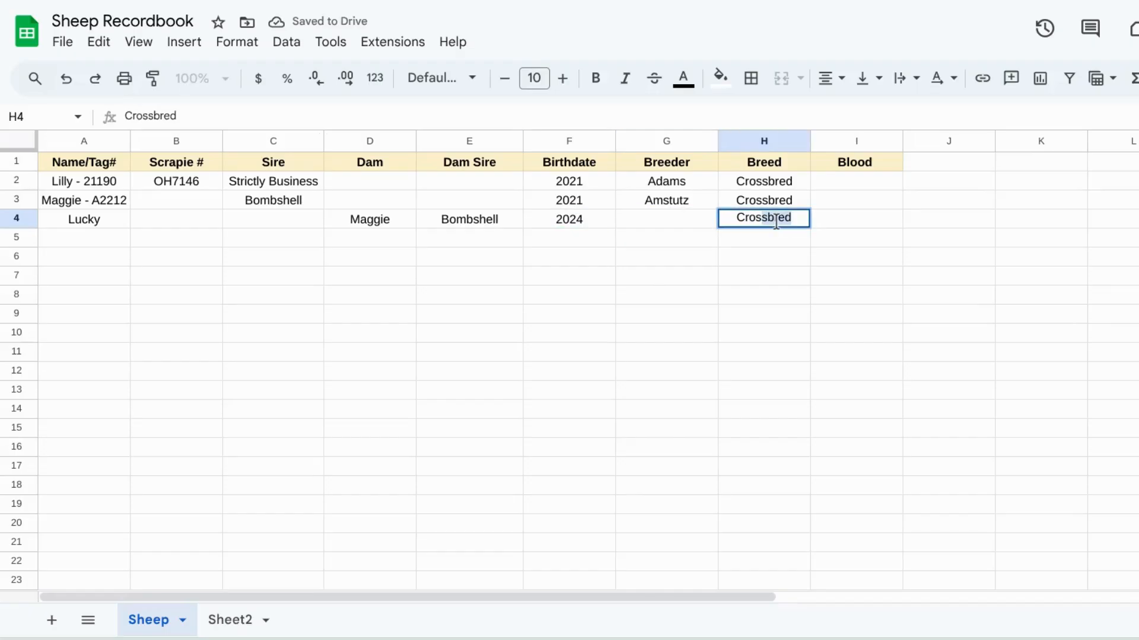
{"action": "type", "text": "sbred"}
{"action": "left_click", "coordinate": [761, 298]}
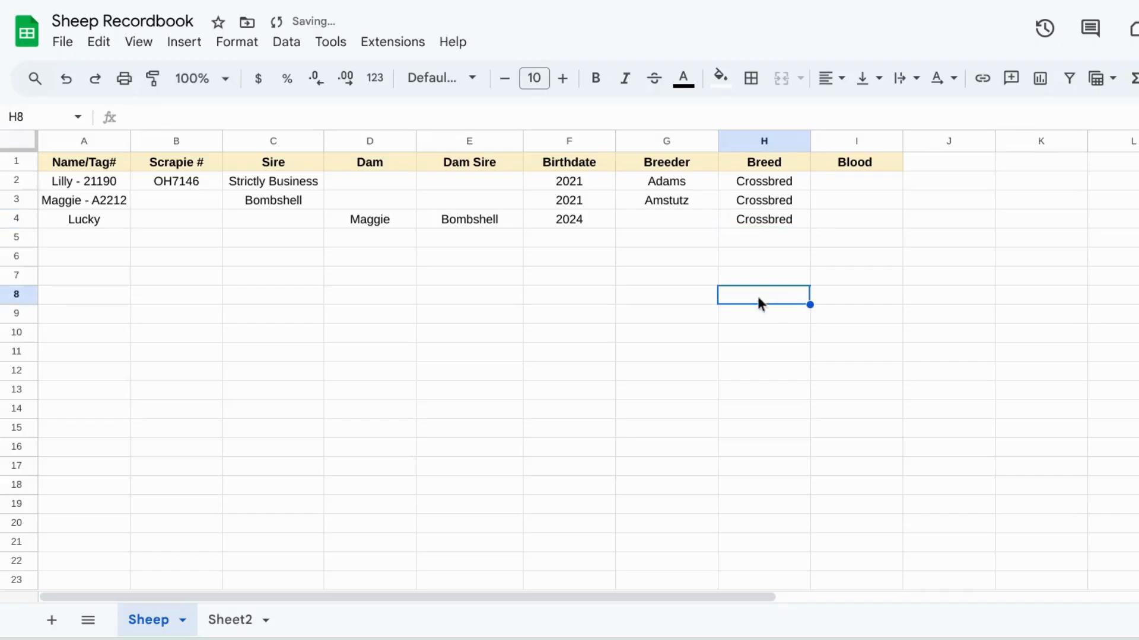
Step: Enter Lucky's scrapie number OH12854 in B4
{"action": "left_click", "coordinate": [229, 225]}
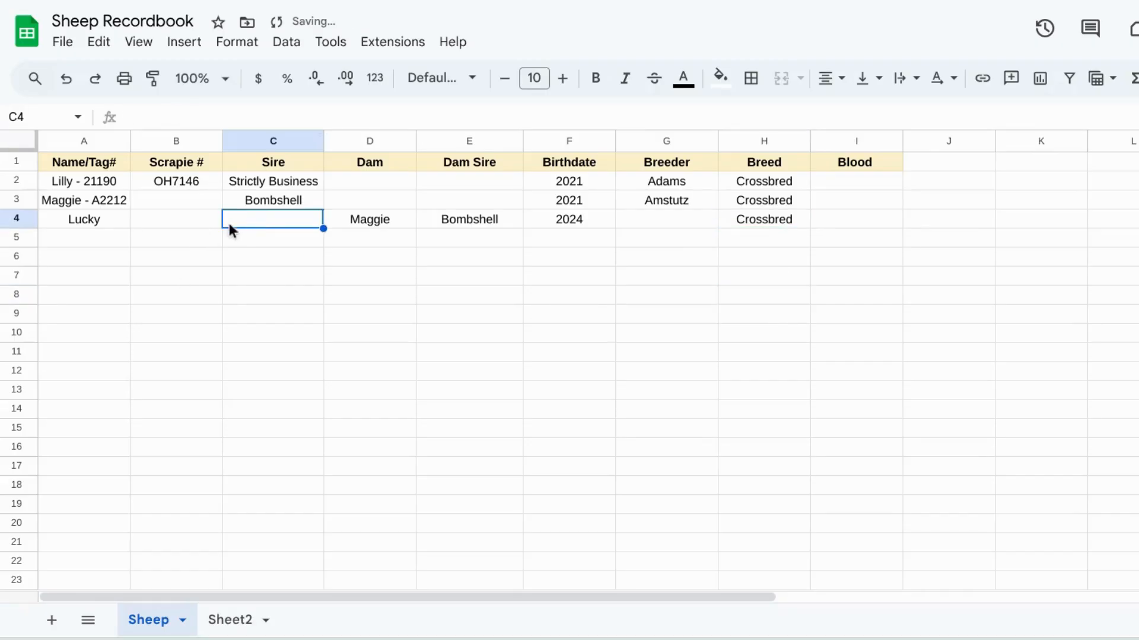
{"action": "double_click", "coordinate": [207, 225]}
{"action": "type", "text": "OH"}
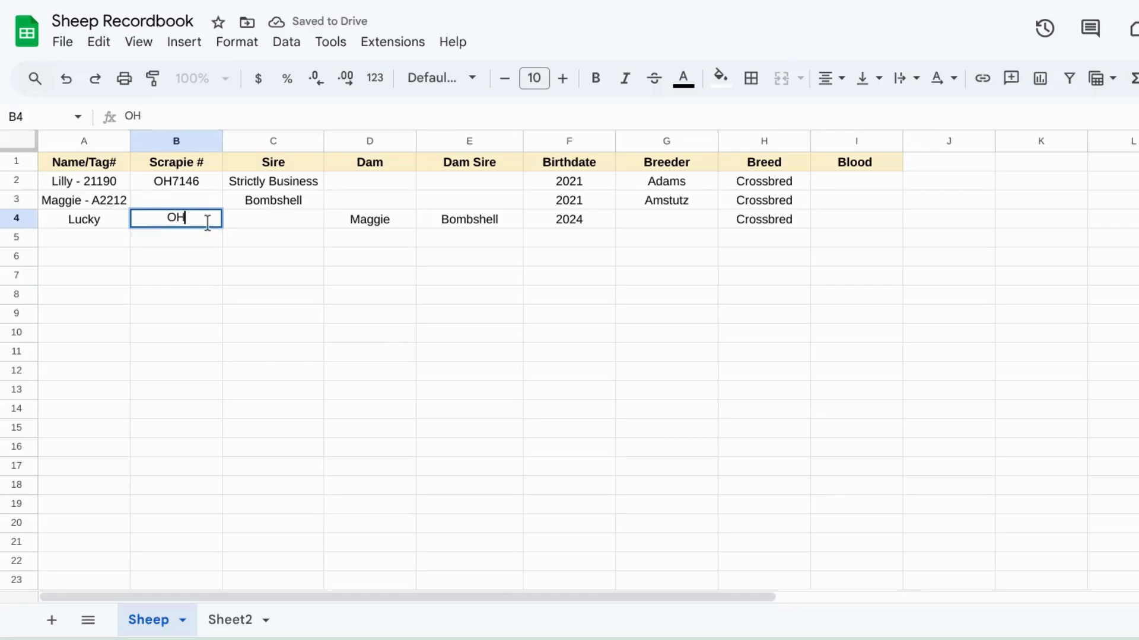
{"action": "type", "text": "128"}
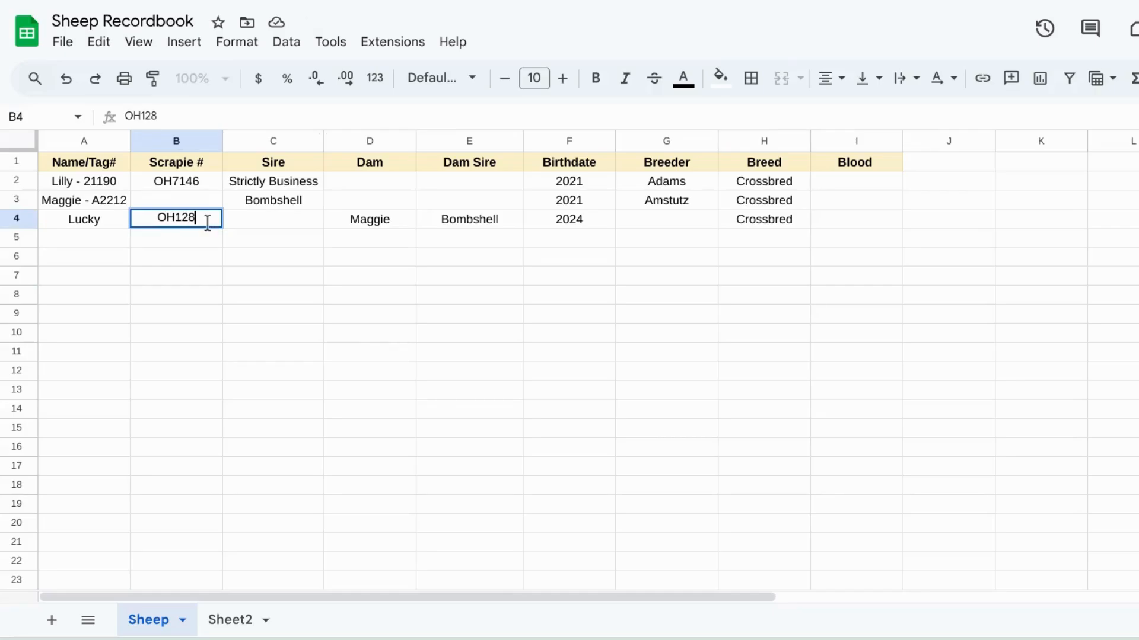
{"action": "type", "text": "54"}
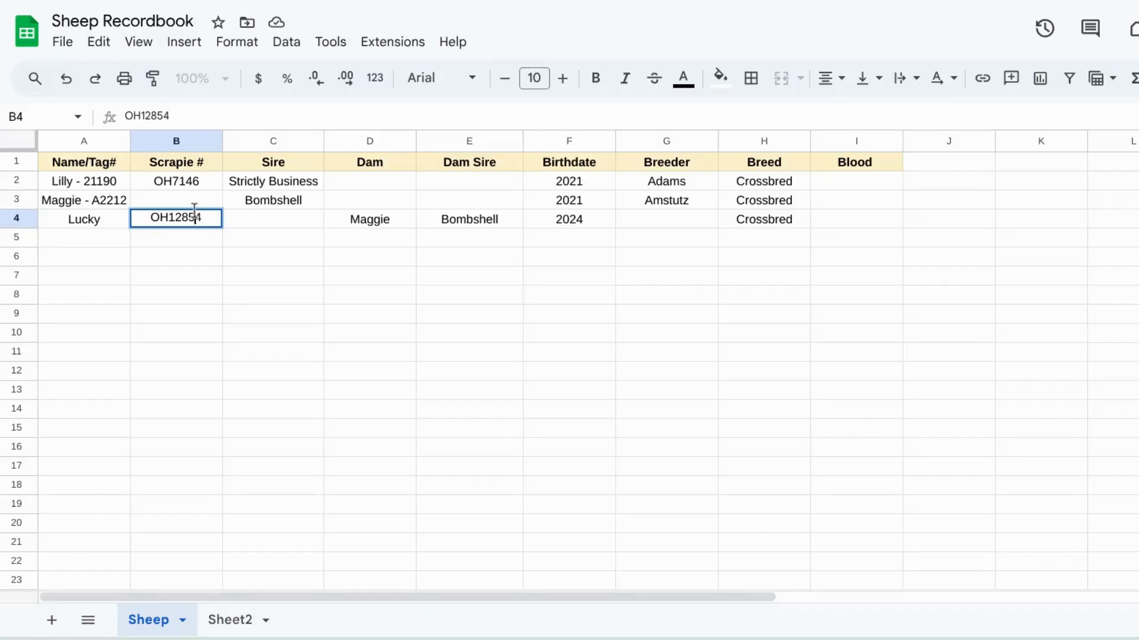
Step: Enter Maggie's scrapie number OH0387 in B3
{"action": "left_click", "coordinate": [184, 197]}
{"action": "type", "text": "OH"}
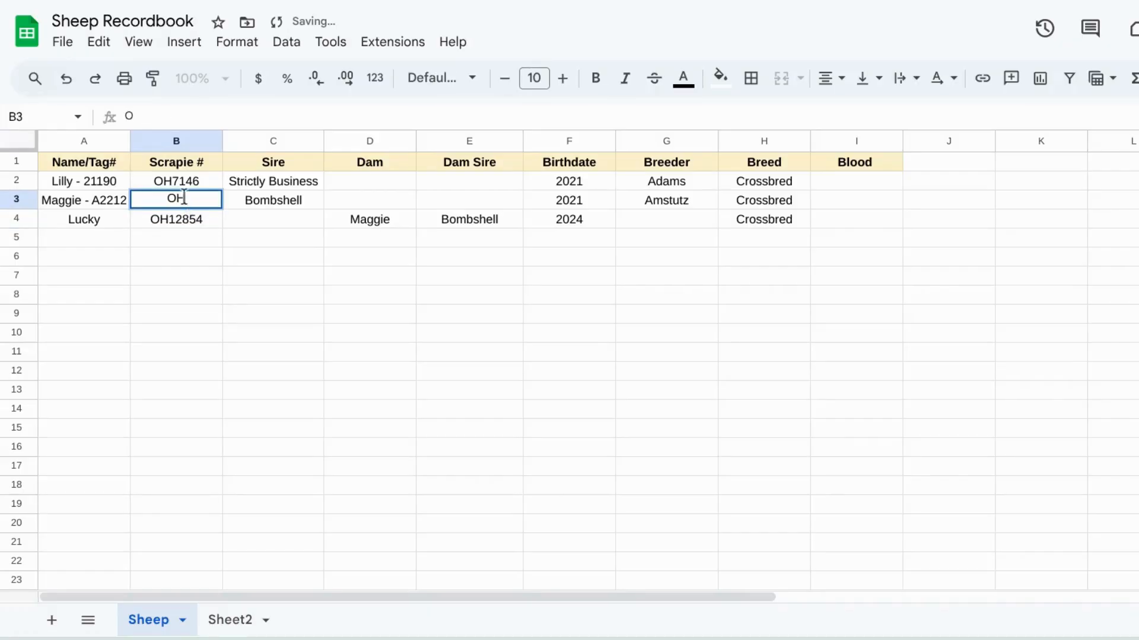
{"action": "type", "text": "0387"}
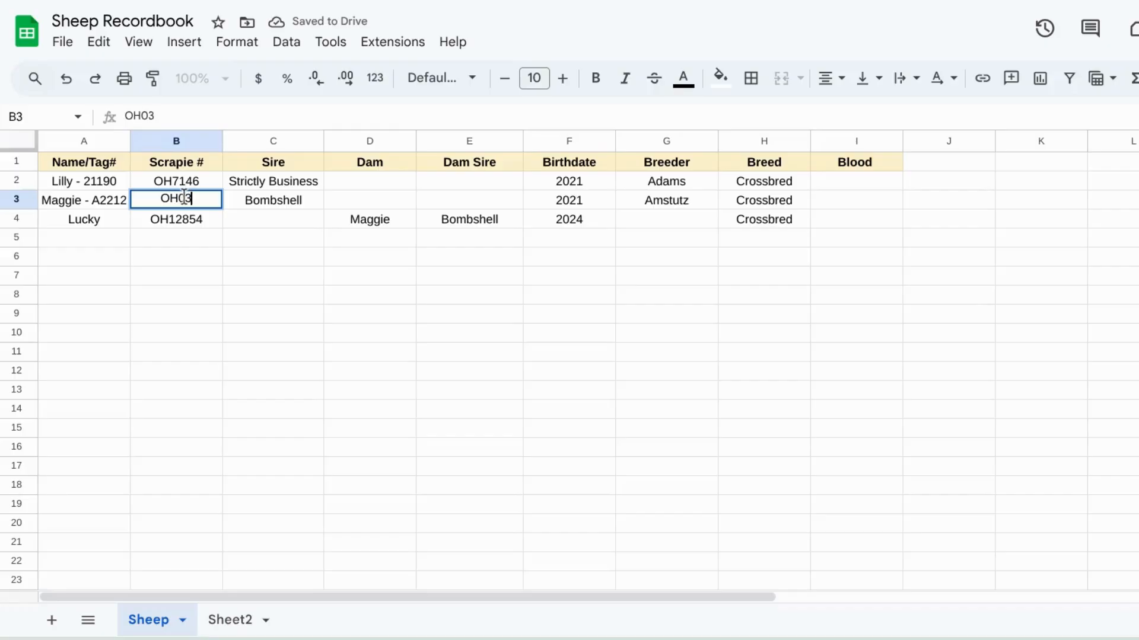
Step: Enter Lucky's sire Gable in C4
{"action": "left_click", "coordinate": [260, 220]}
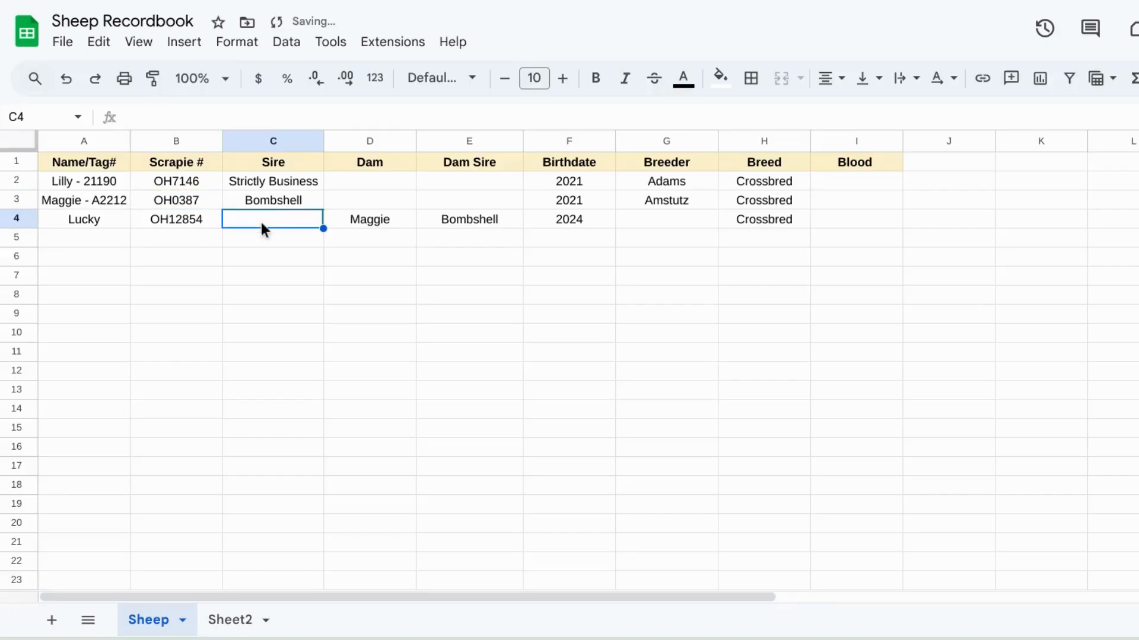
{"action": "type", "text": "Gable"}
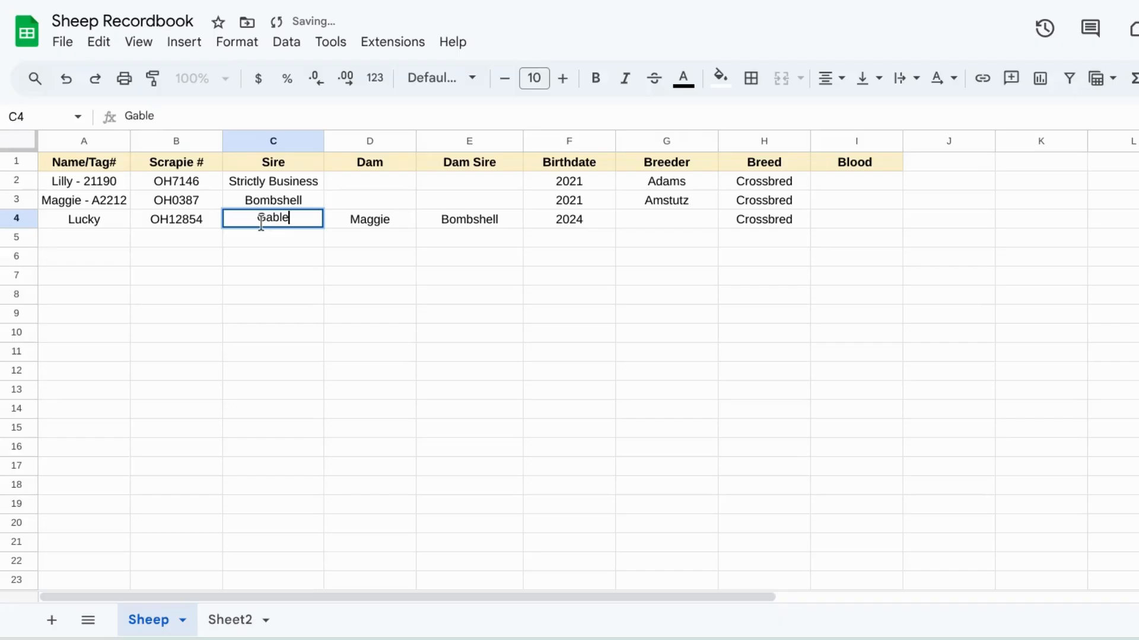
{"action": "left_click", "coordinate": [444, 339]}
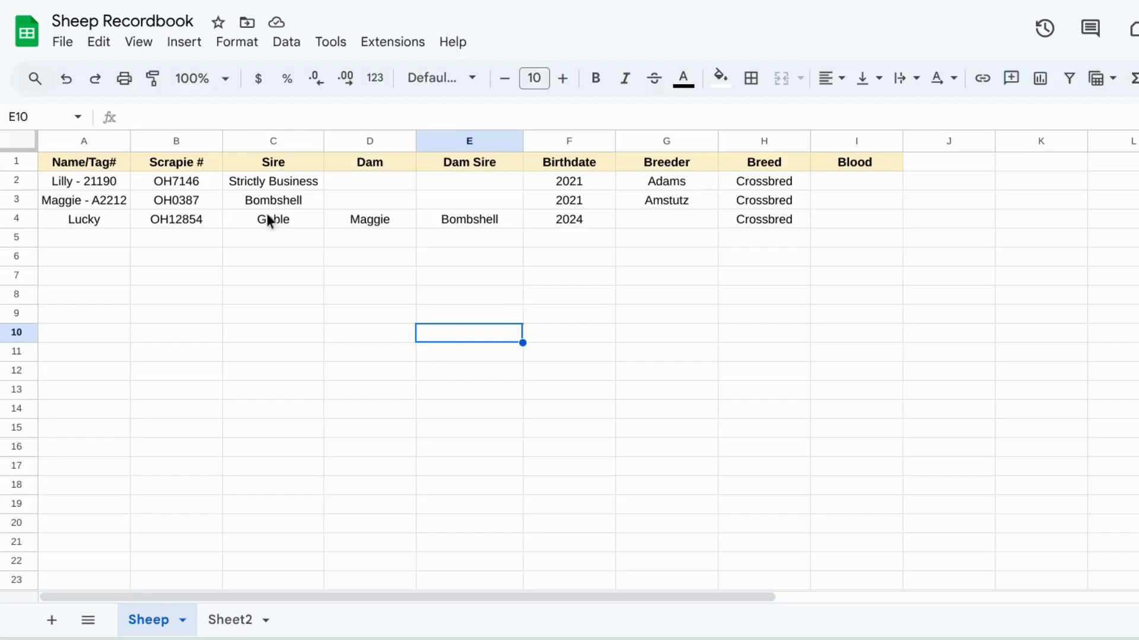
Step: Left-align all the table cells in A1:I4
{"action": "left_click", "coordinate": [116, 160]}
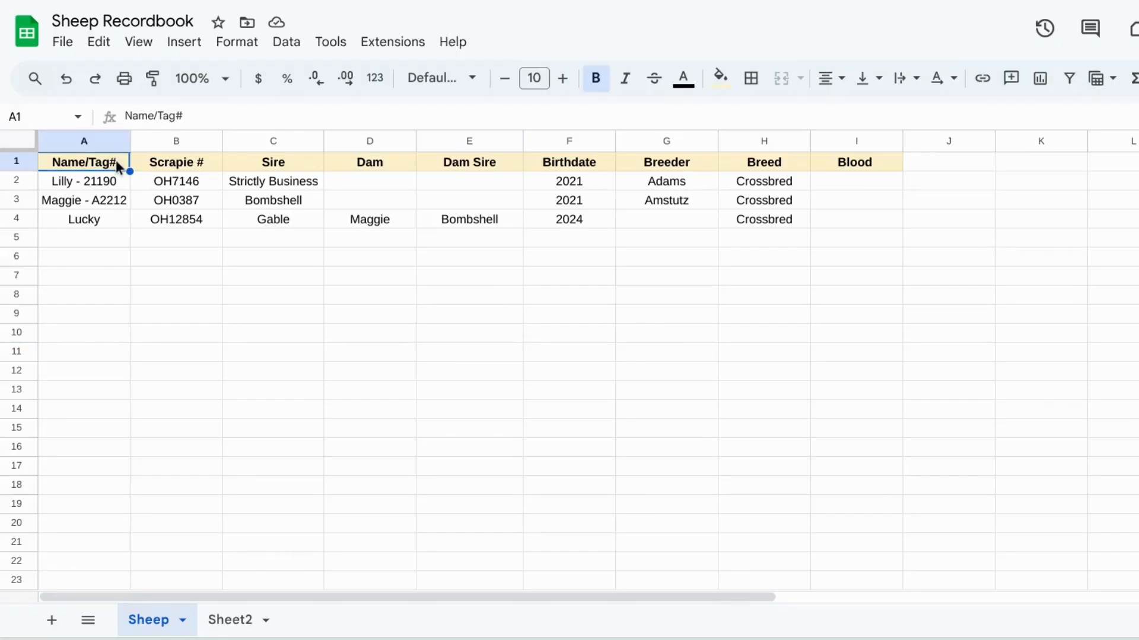
{"action": "left_click", "coordinate": [134, 238]}
{"action": "left_click_drag", "start_coordinate": [116, 163], "coordinate": [832, 218]}
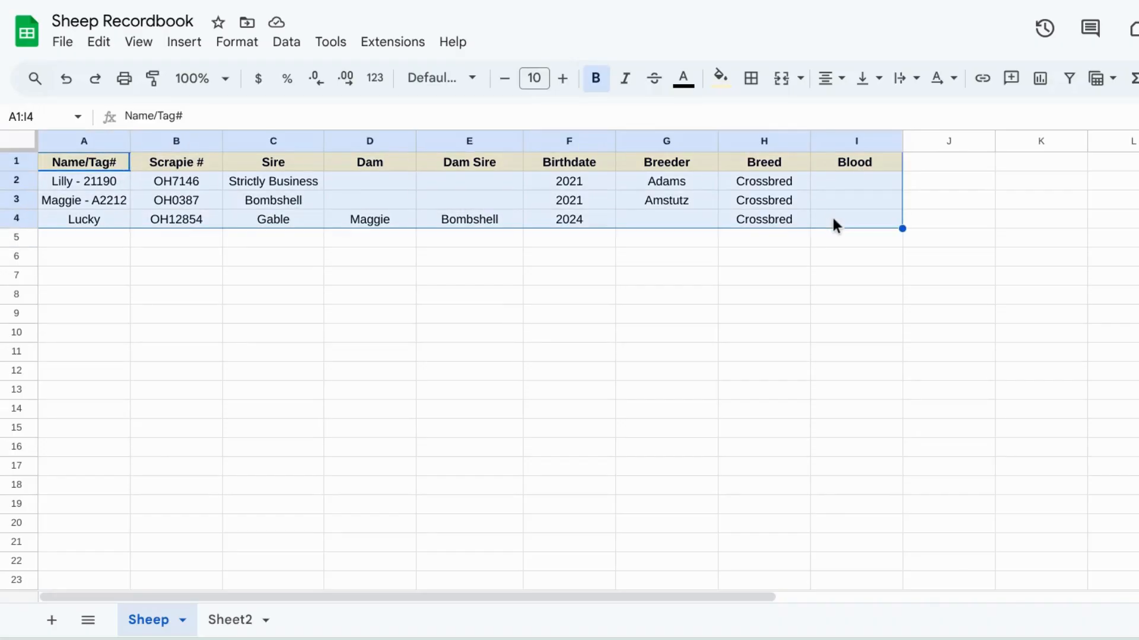
{"action": "left_click", "coordinate": [833, 87]}
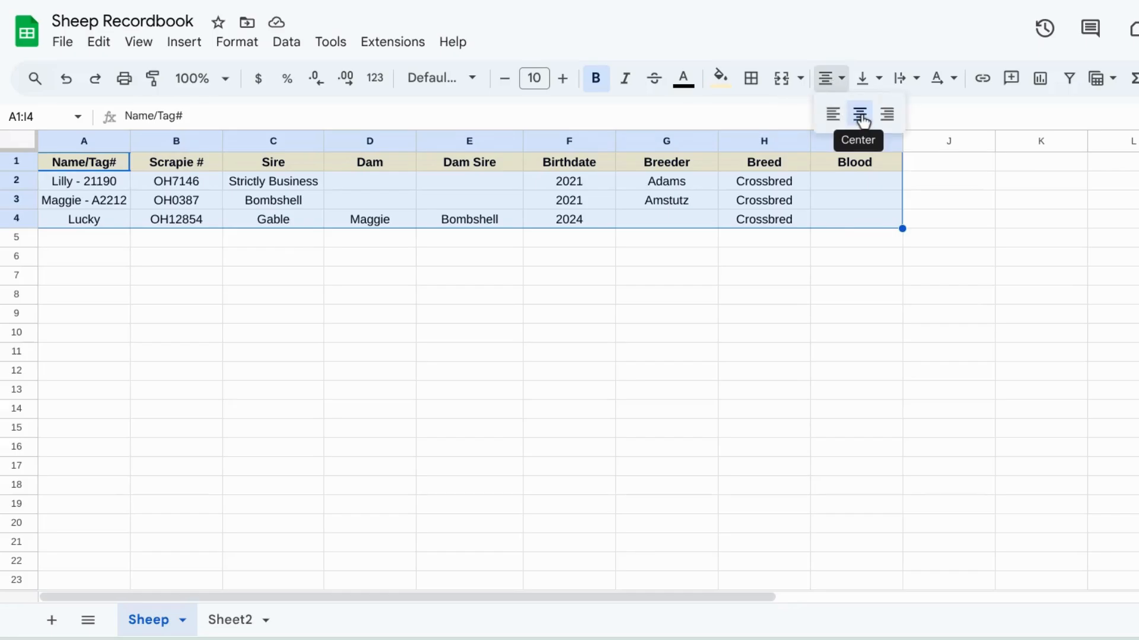
{"action": "left_click", "coordinate": [833, 115]}
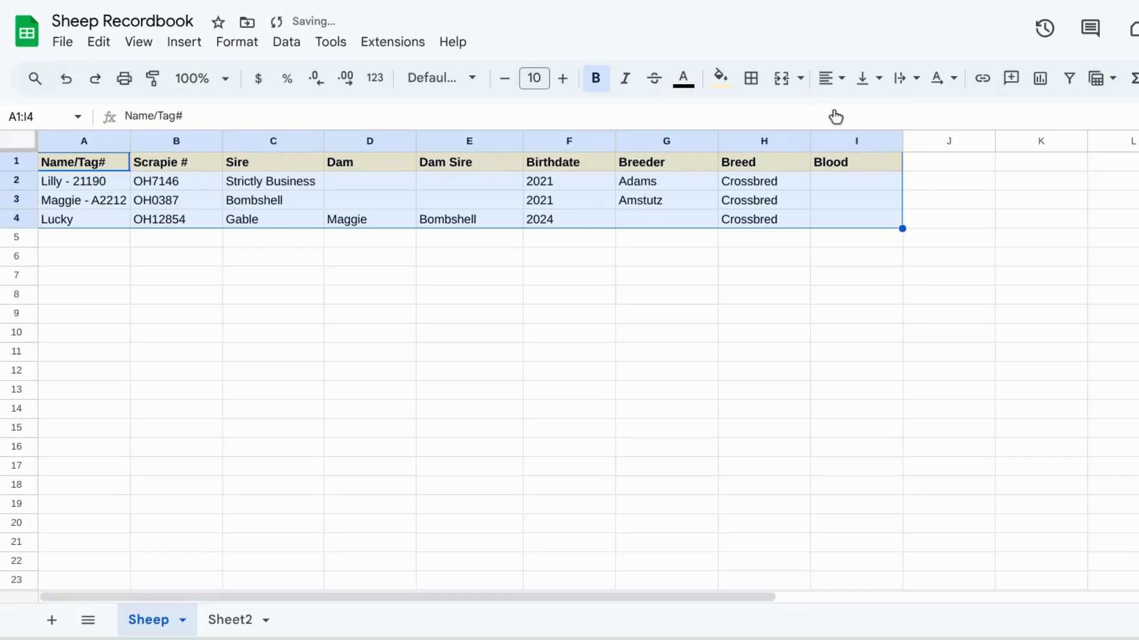
Step: Center-align the table cells in A1:I4 again
{"action": "left_click", "coordinate": [837, 82]}
{"action": "left_click", "coordinate": [858, 113]}
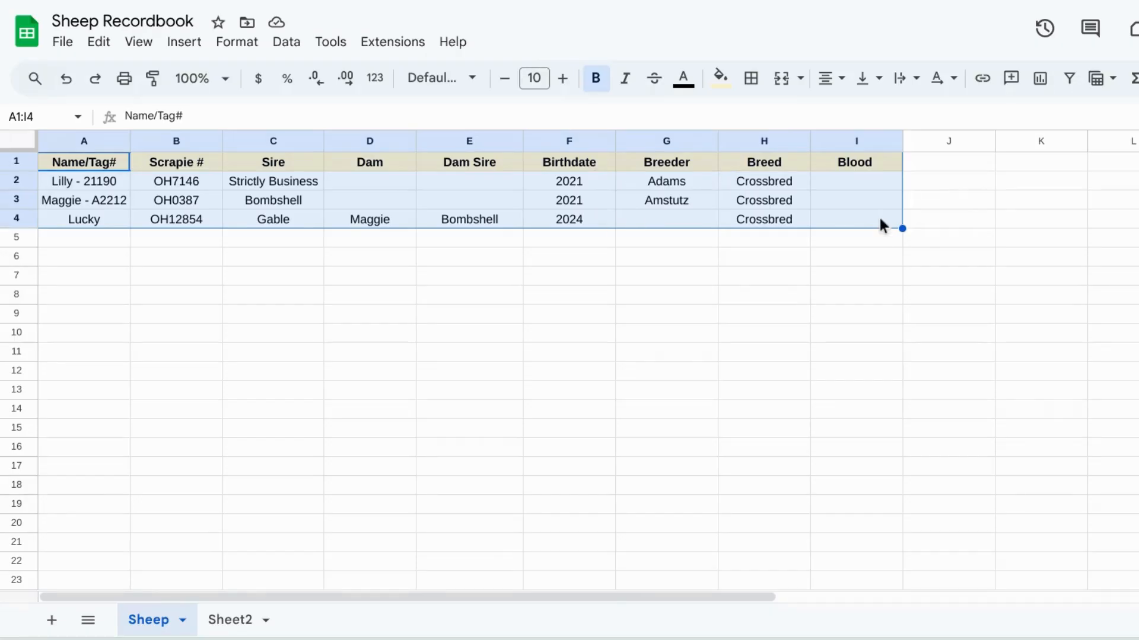
{"action": "left_click", "coordinate": [833, 83]}
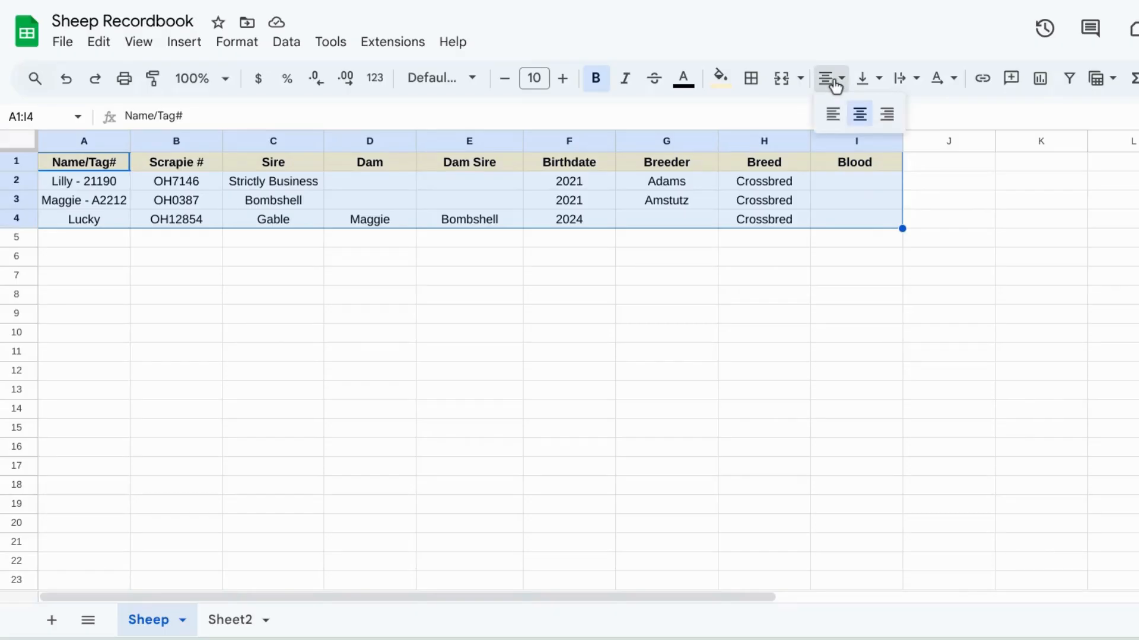
{"action": "left_click", "coordinate": [925, 256]}
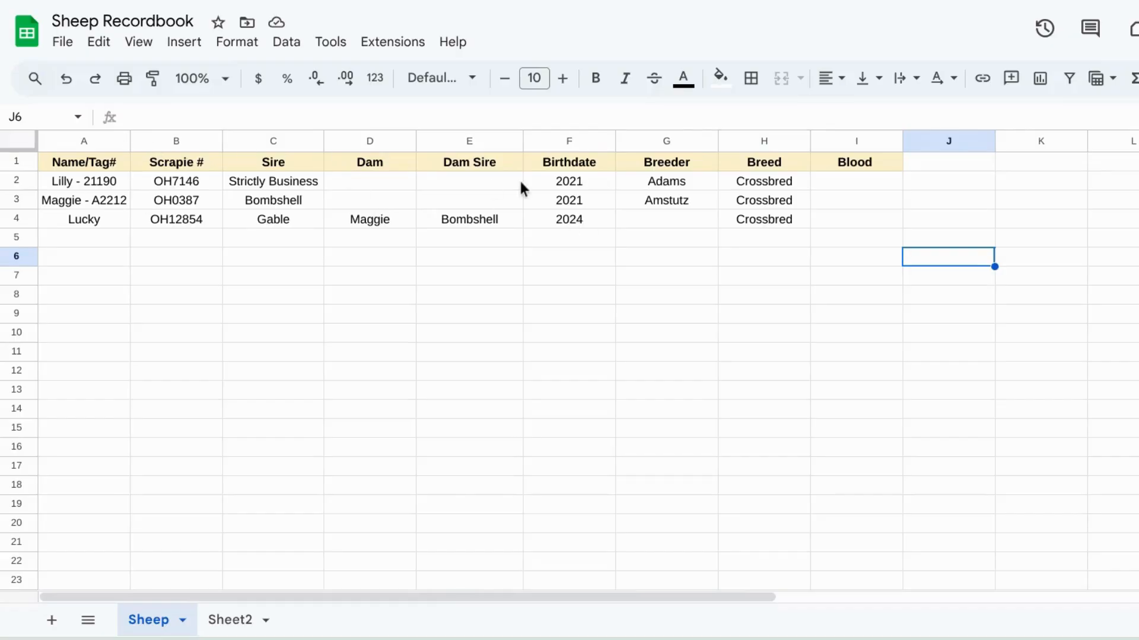
Step: Set cell C2 to wrap text, narrowing and re-widening column C to test the wrapping
{"action": "left_click", "coordinate": [280, 181]}
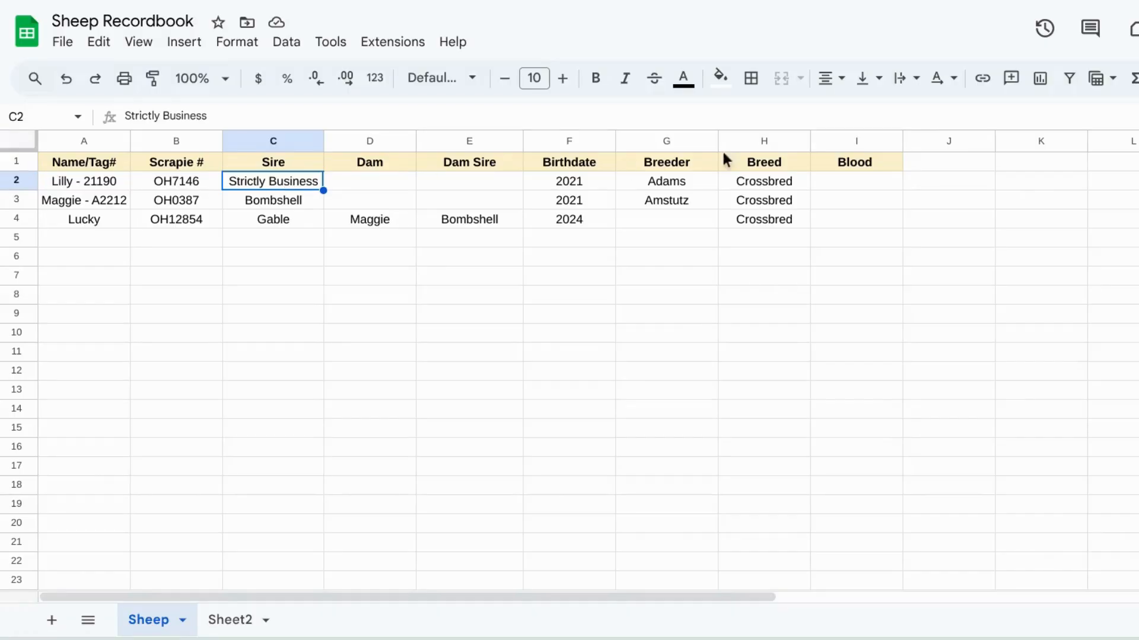
{"action": "left_click", "coordinate": [915, 80]}
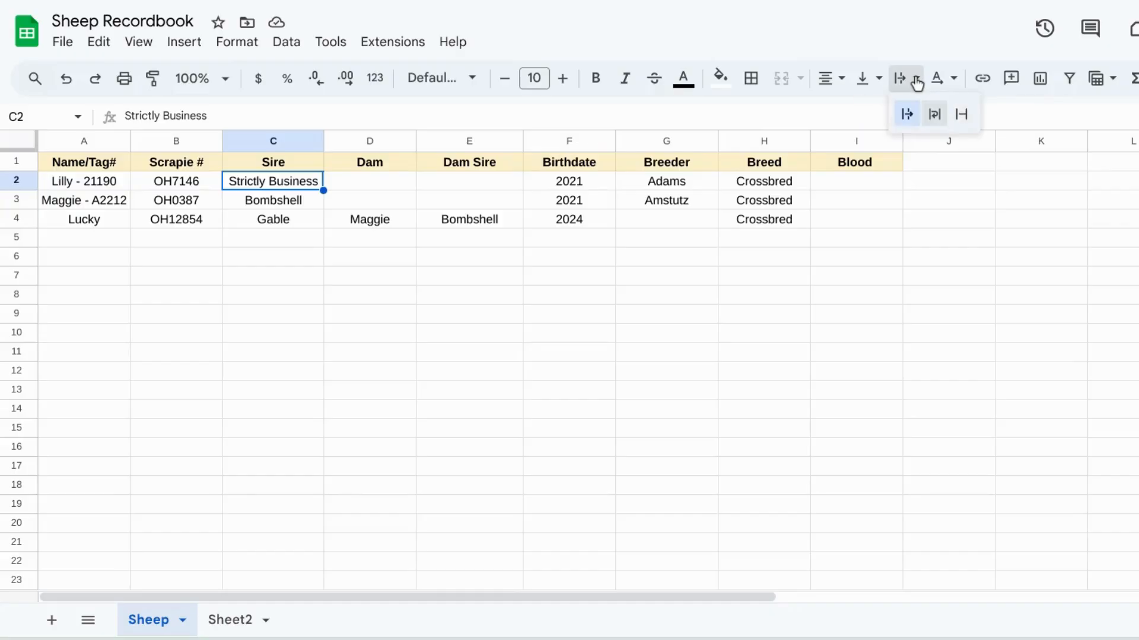
{"action": "left_click", "coordinate": [935, 126]}
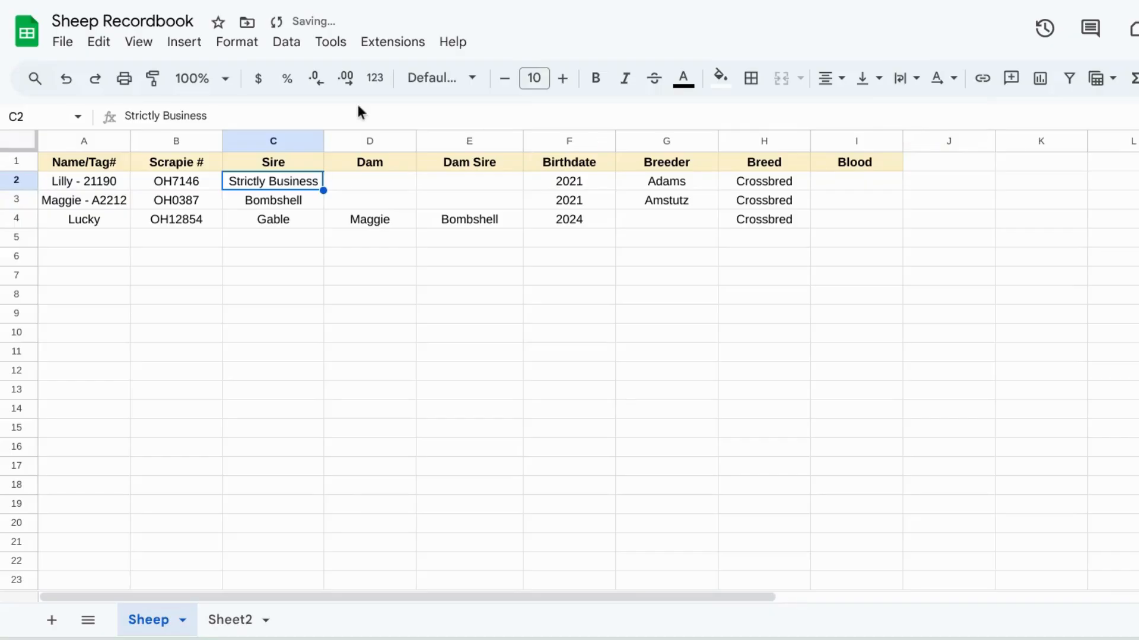
{"action": "left_click_drag", "start_coordinate": [326, 141], "coordinate": [295, 141]}
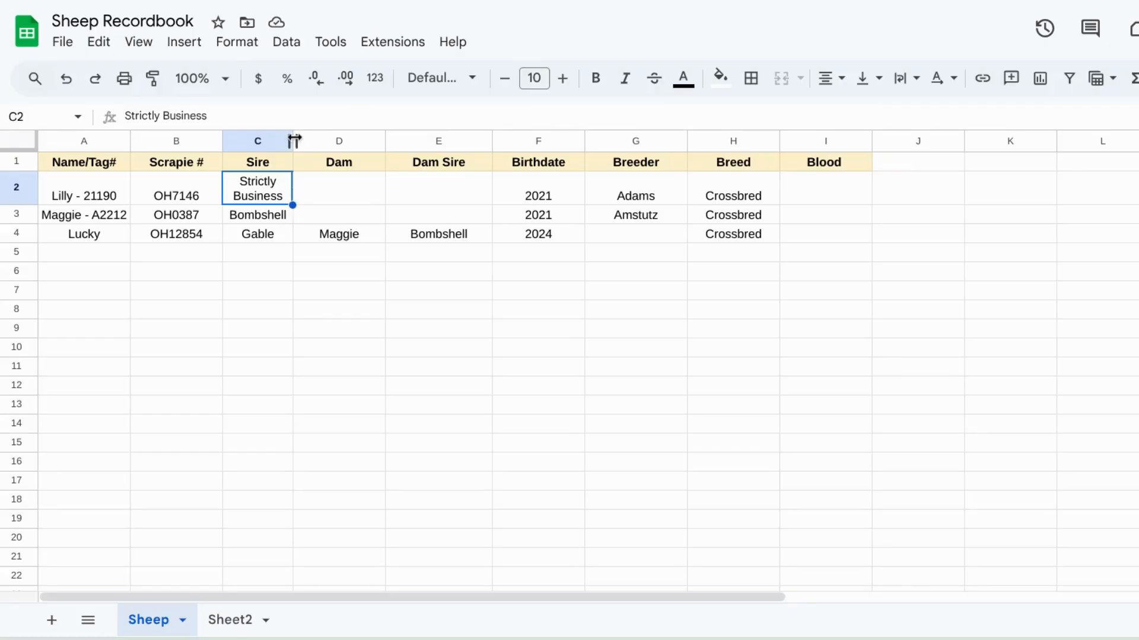
{"action": "left_click_drag", "start_coordinate": [293, 140], "coordinate": [319, 140]}
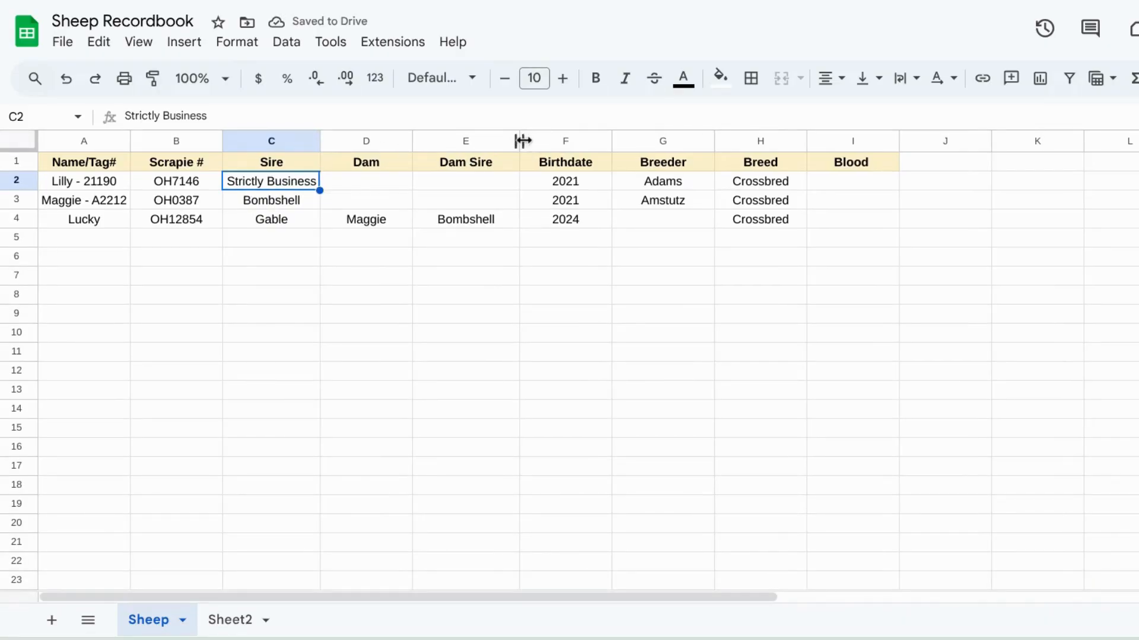
Step: Narrow column E slightly and autofit the Birthdate column's width
{"action": "mouse_move", "coordinate": [521, 141]}
{"action": "left_mouse_down"}
{"action": "mouse_move", "coordinate": [494, 140]}
{"action": "mouse_move", "coordinate": [515, 141]}
{"action": "mouse_move", "coordinate": [504, 140]}
{"action": "left_mouse_up"}
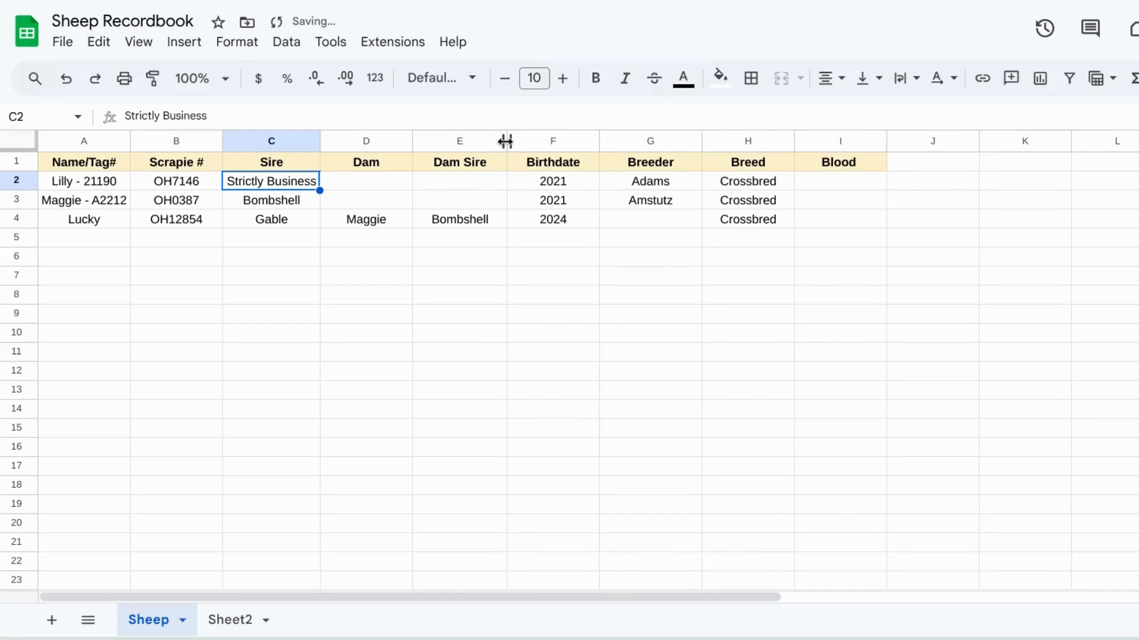
{"action": "left_click", "coordinate": [332, 335]}
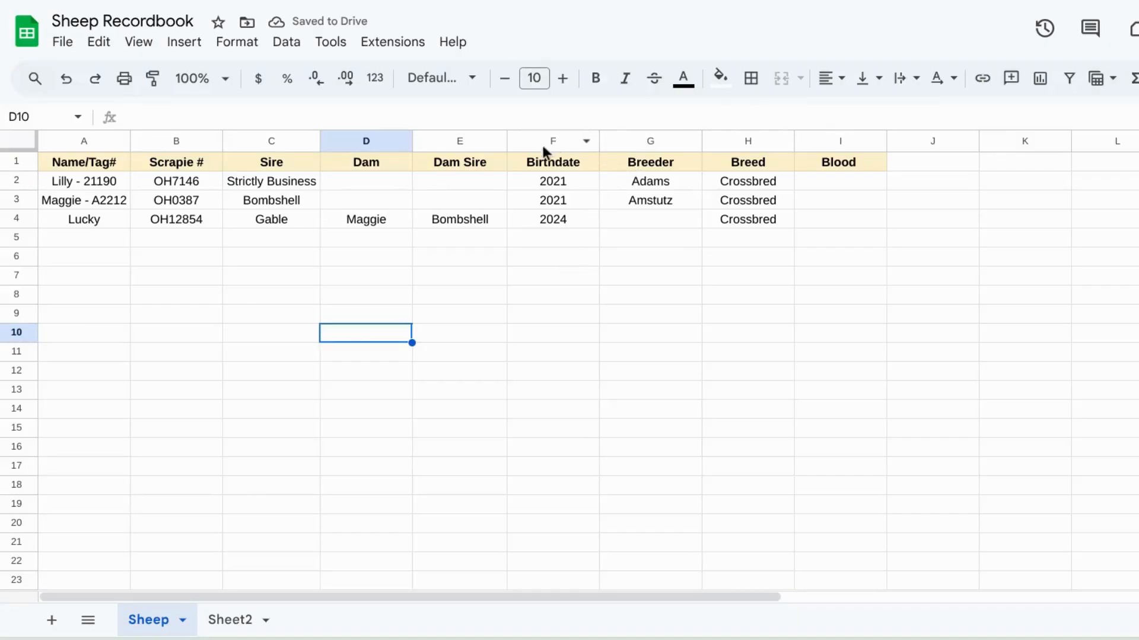
{"action": "double_click", "coordinate": [600, 140]}
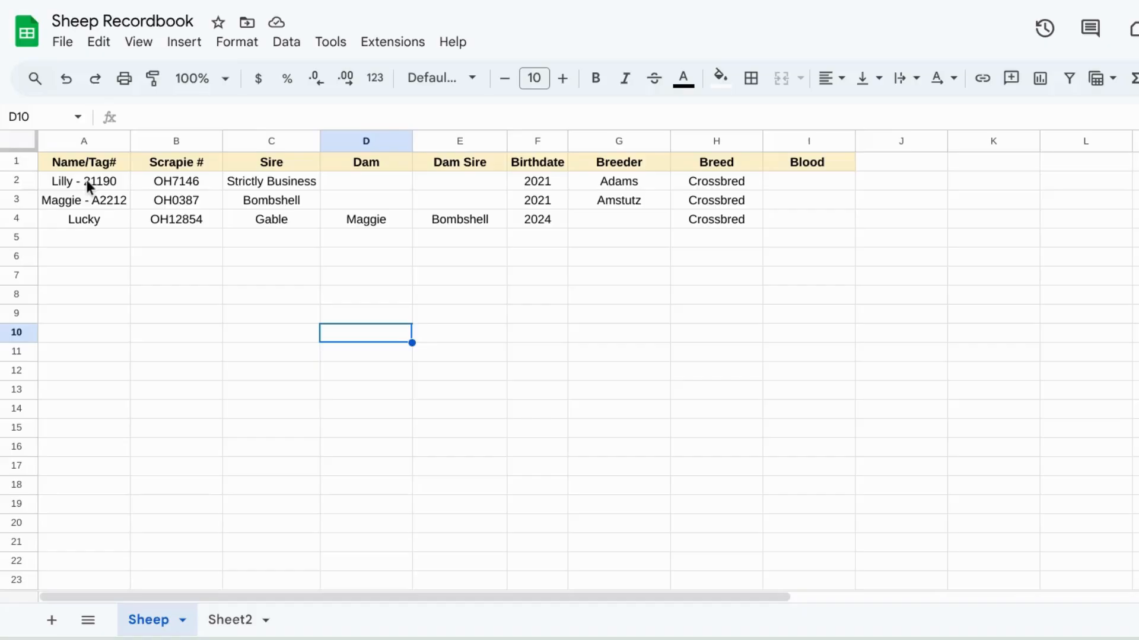
Step: Move Lilly's record from row 2 down to row 10
{"action": "left_click_drag", "start_coordinate": [87, 179], "coordinate": [747, 184]}
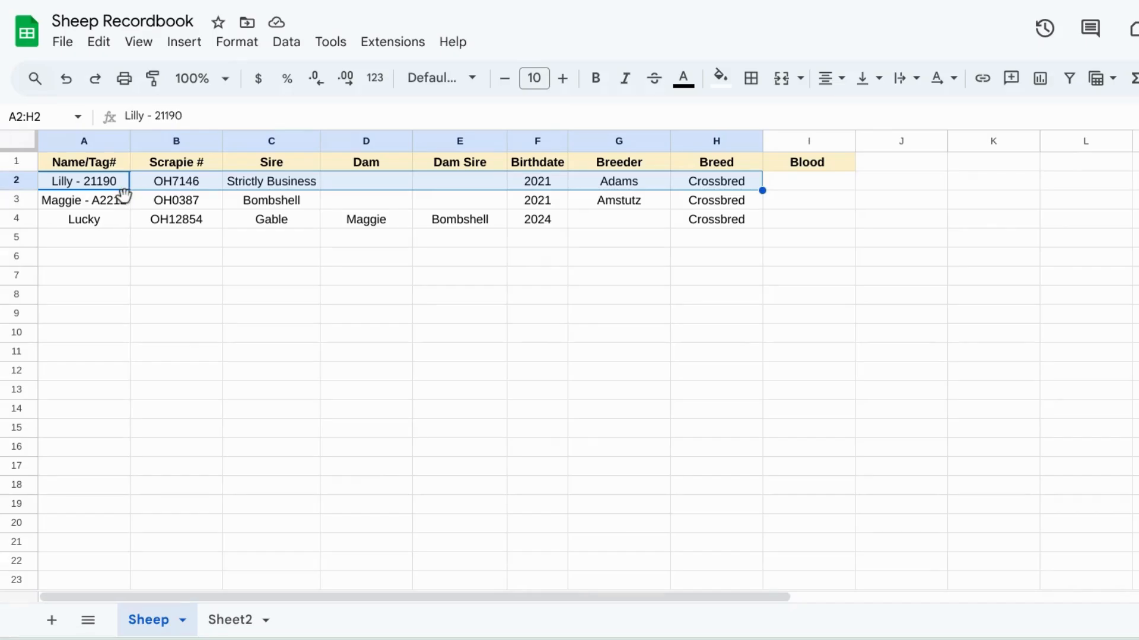
{"action": "left_click_drag", "start_coordinate": [124, 195], "coordinate": [113, 333]}
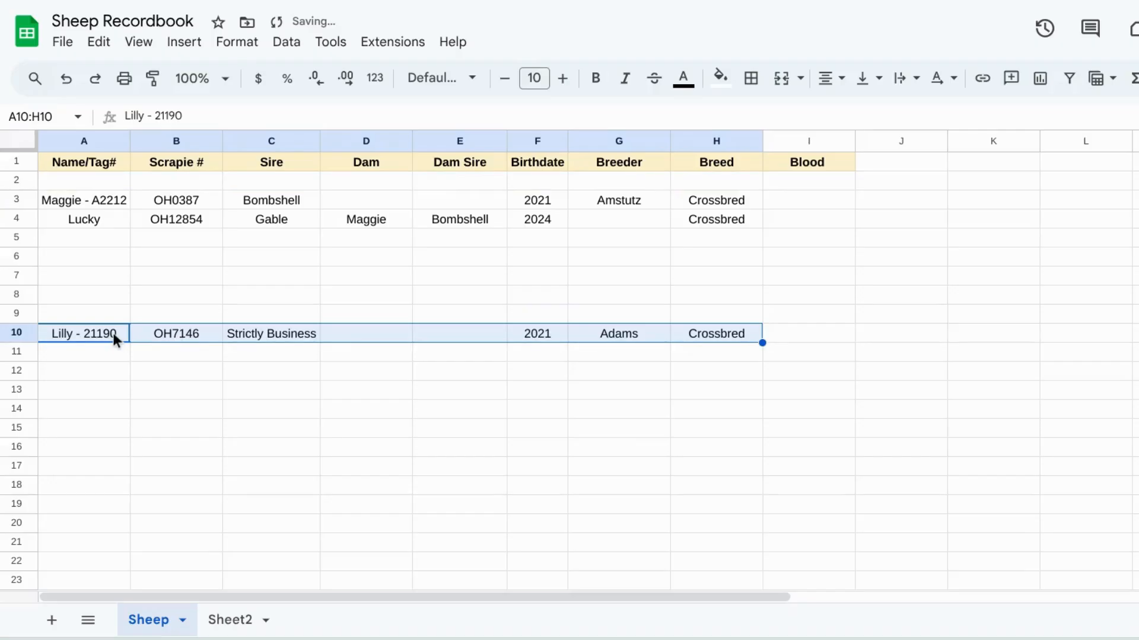
Step: Fill Lilly's record in A10:H10 with a light red background
{"action": "left_click", "coordinate": [720, 78]}
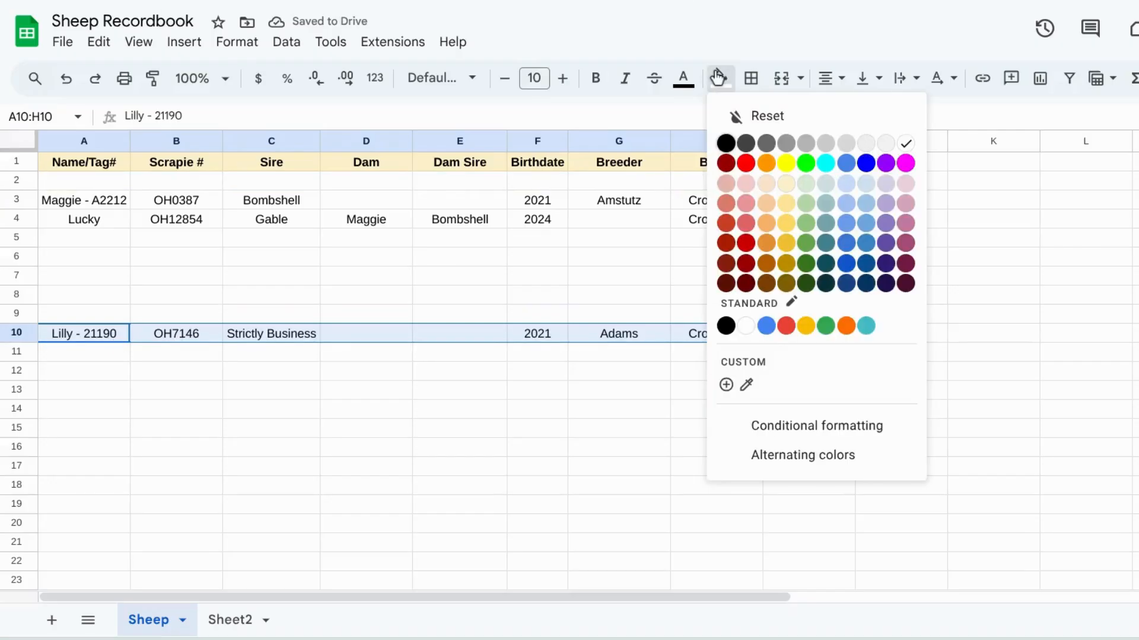
{"action": "left_click", "coordinate": [745, 184]}
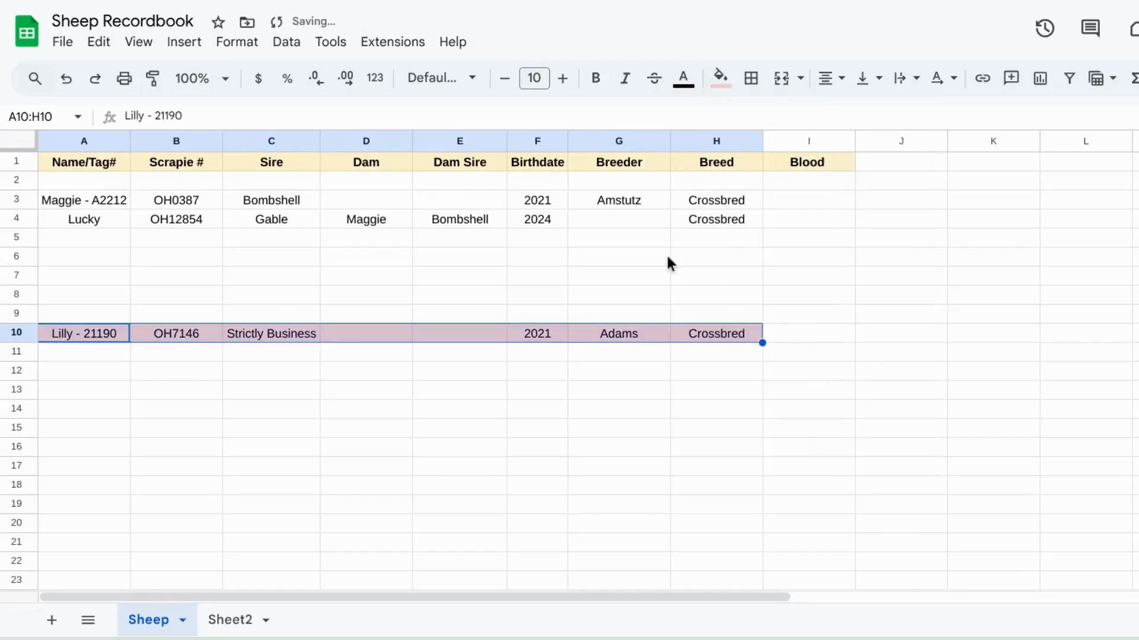
{"action": "left_click", "coordinate": [657, 282]}
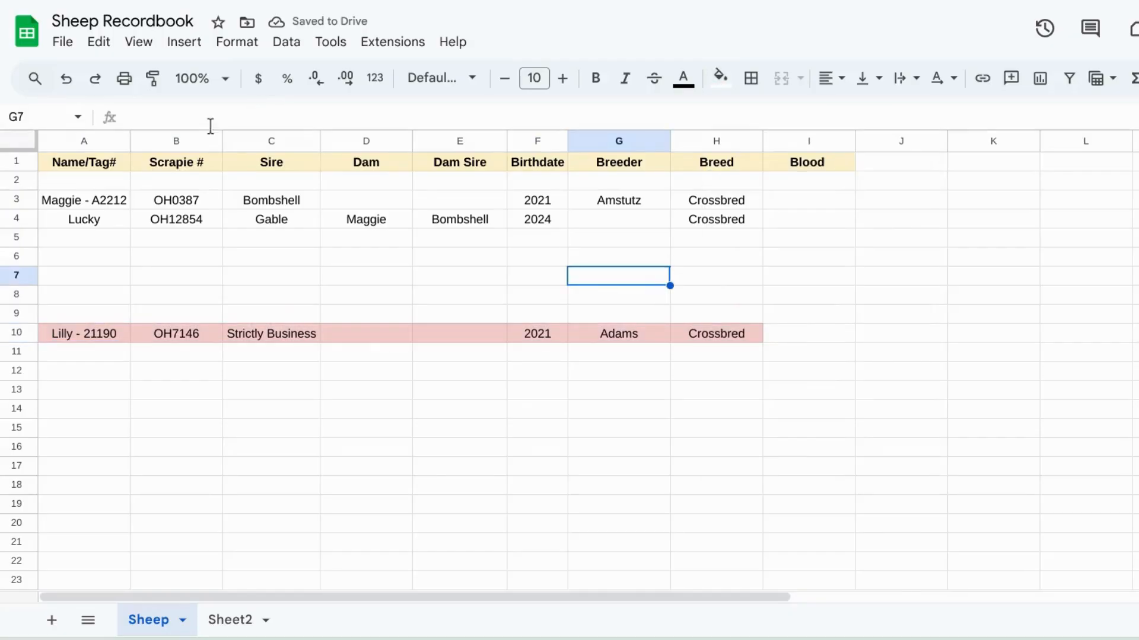
{"action": "left_click", "coordinate": [94, 179]}
{"action": "right_click", "coordinate": [94, 179]}
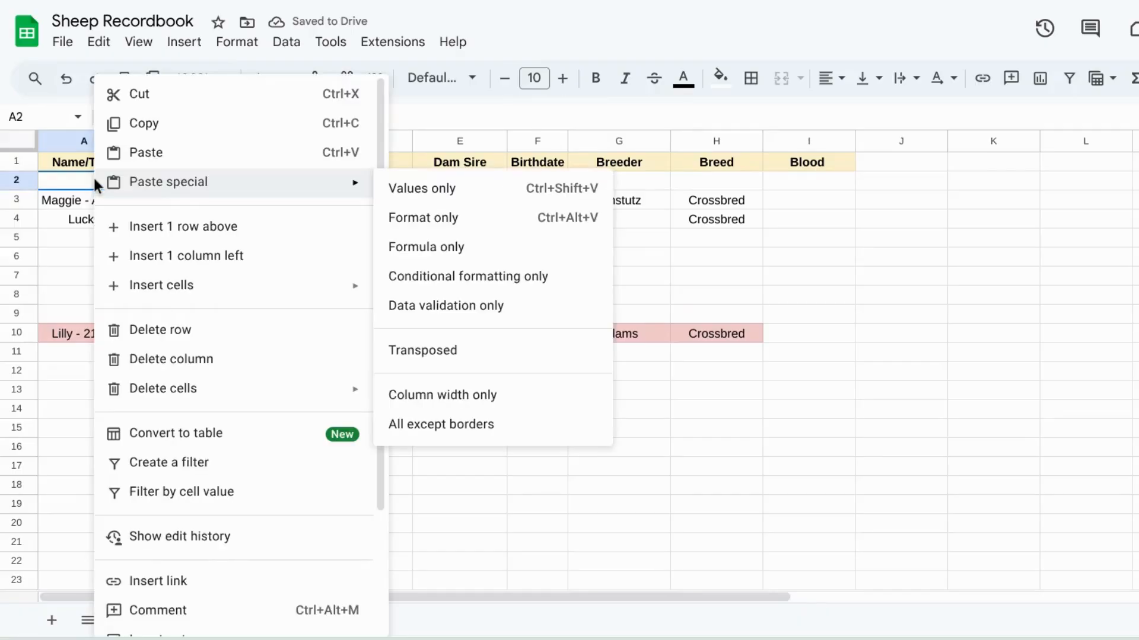
{"action": "left_click", "coordinate": [69, 184]}
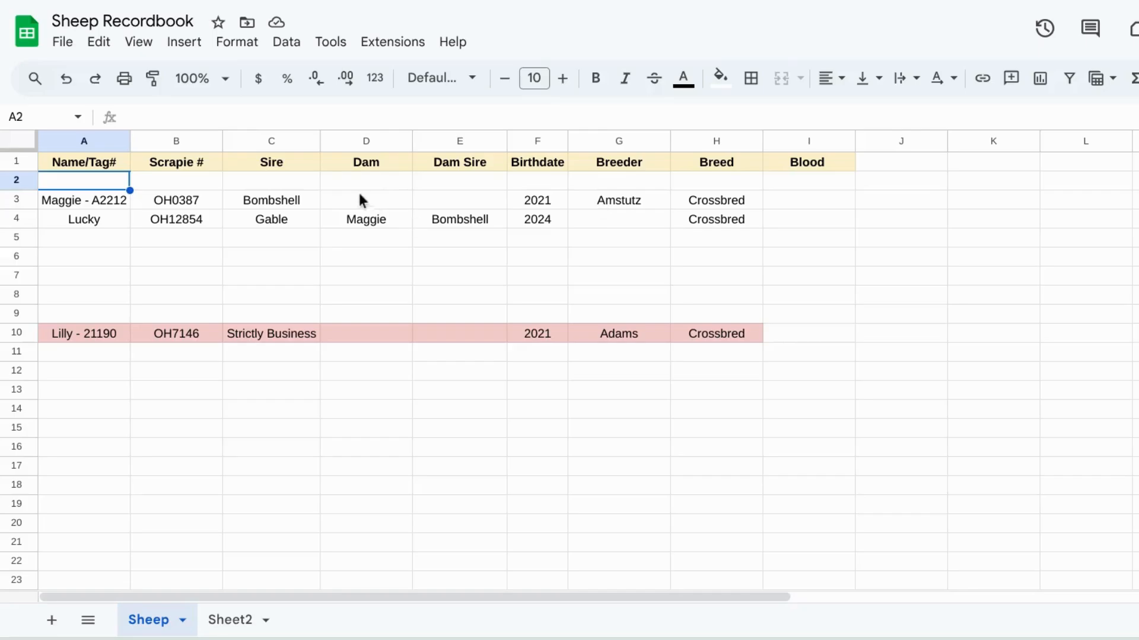
Step: Move Maggie's and Lucky's records up one row into rows 2 and 3
{"action": "left_click_drag", "start_coordinate": [117, 204], "coordinate": [693, 226]}
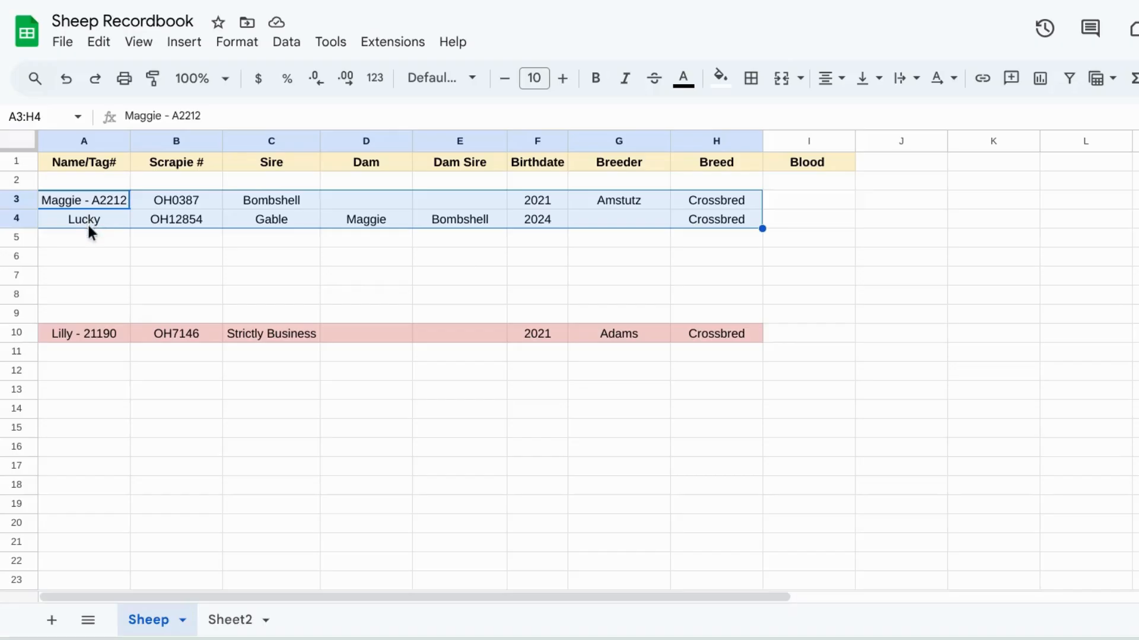
{"action": "key", "text": "ctrl+c"}
{"action": "left_click_drag", "start_coordinate": [92, 217], "coordinate": [90, 205]}
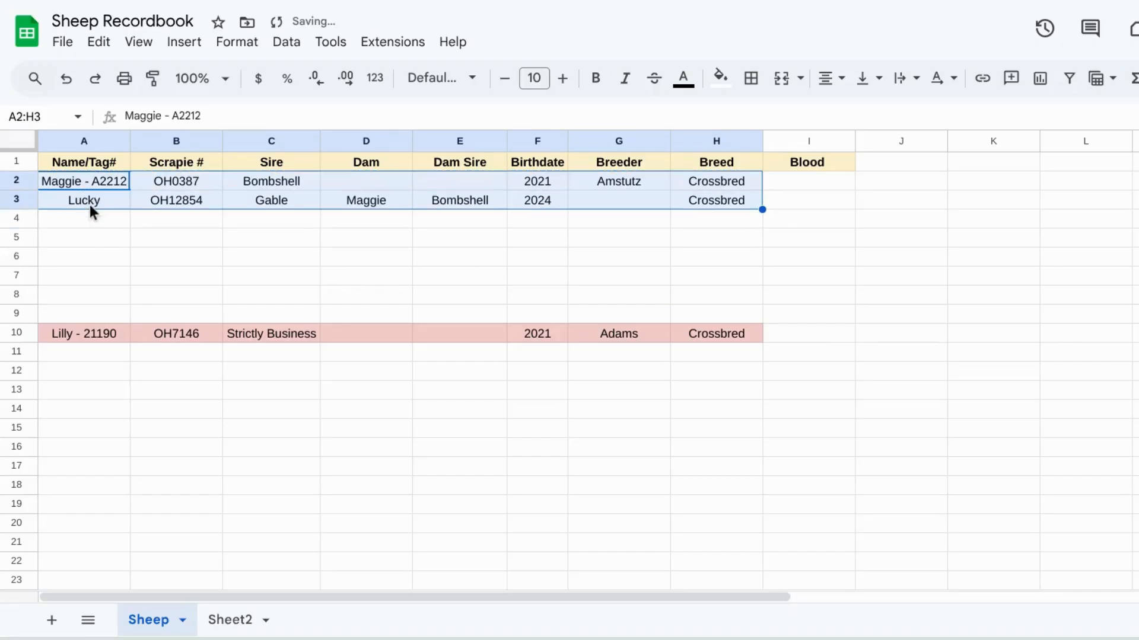
{"action": "left_click", "coordinate": [93, 240]}
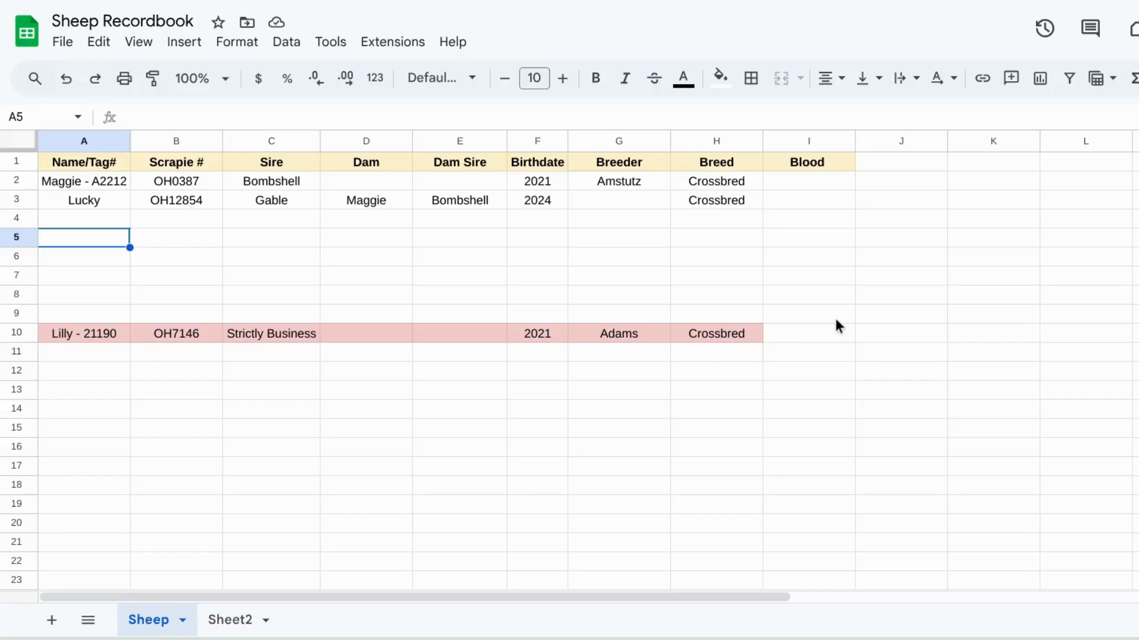
{"action": "left_click", "coordinate": [775, 318]}
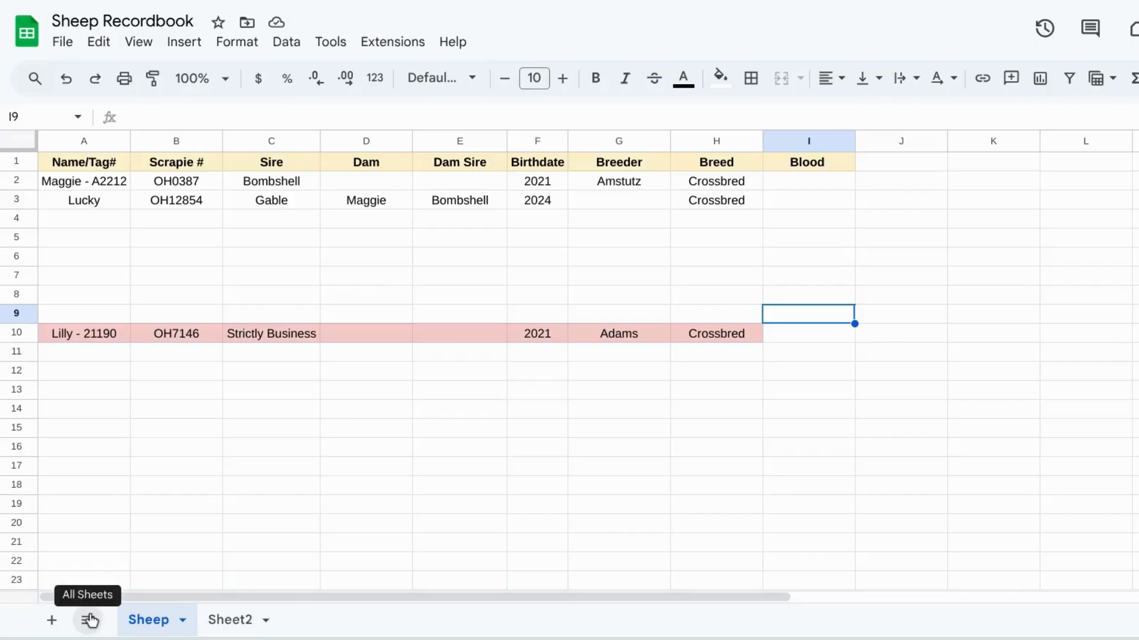
Step: Rename the second sheet as 2025 Treatments
{"action": "left_click", "coordinate": [236, 627]}
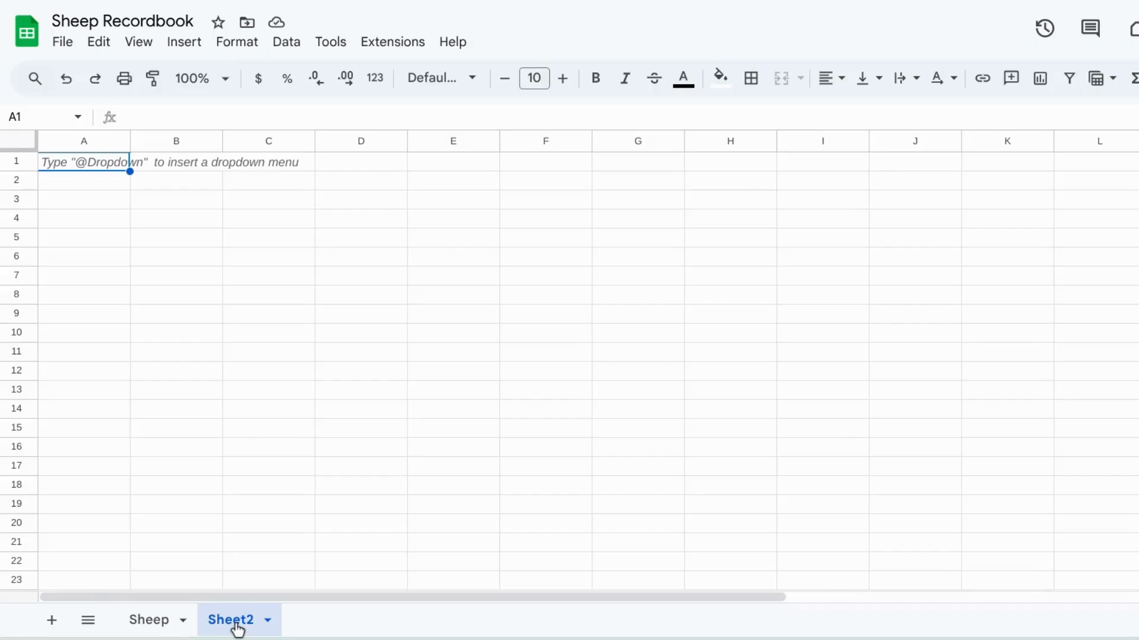
{"action": "right_click", "coordinate": [230, 622]}
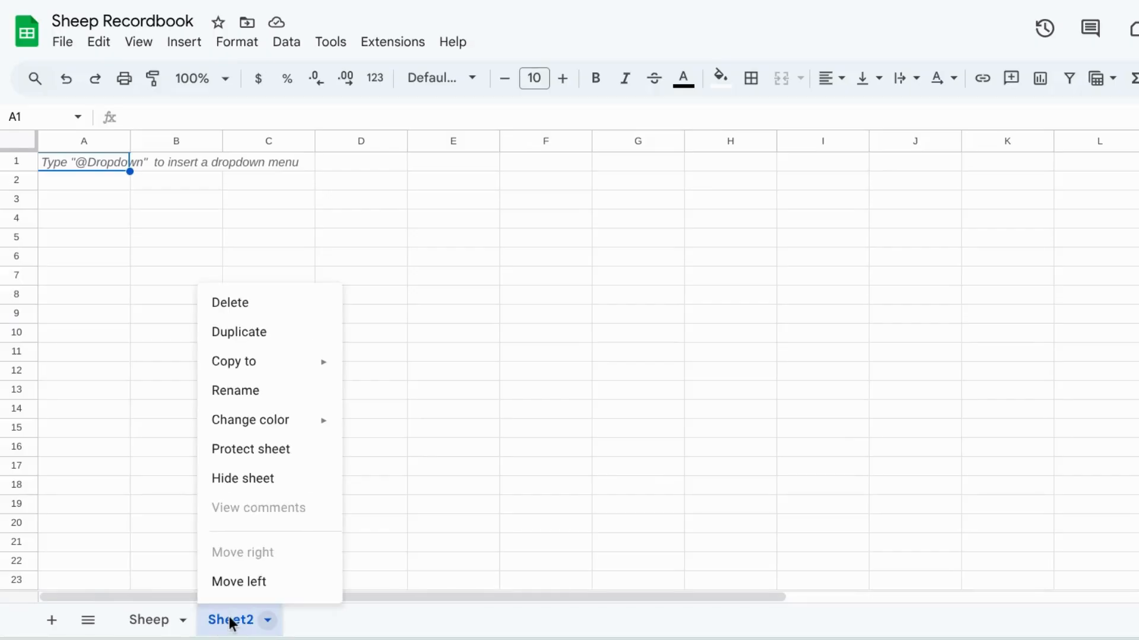
{"action": "left_click", "coordinate": [256, 389]}
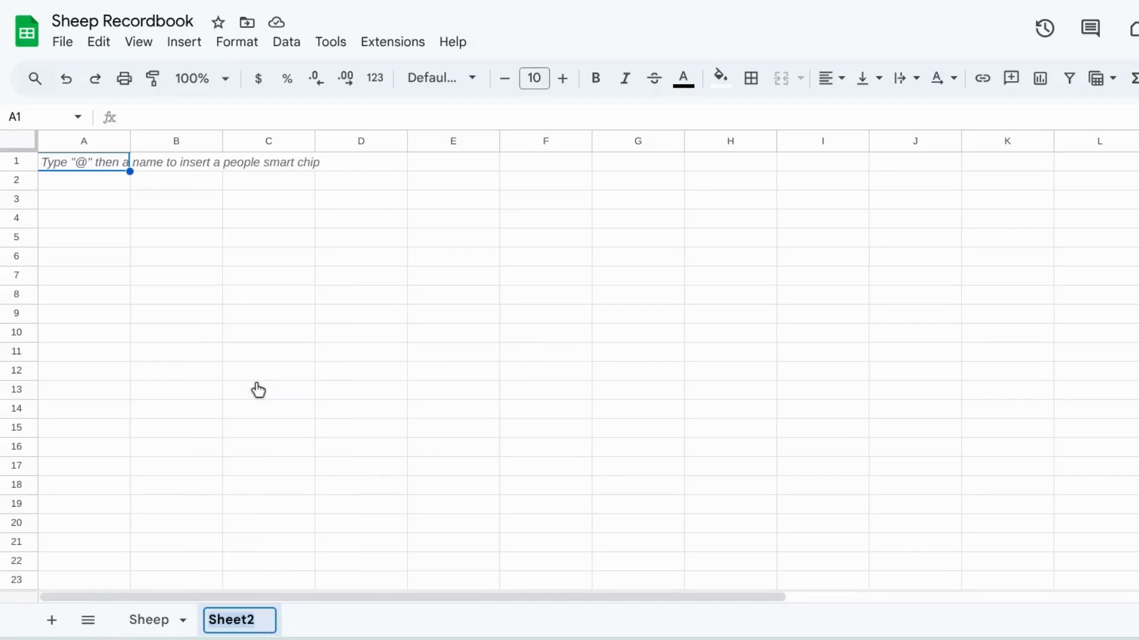
{"action": "type", "text": "2025 "}
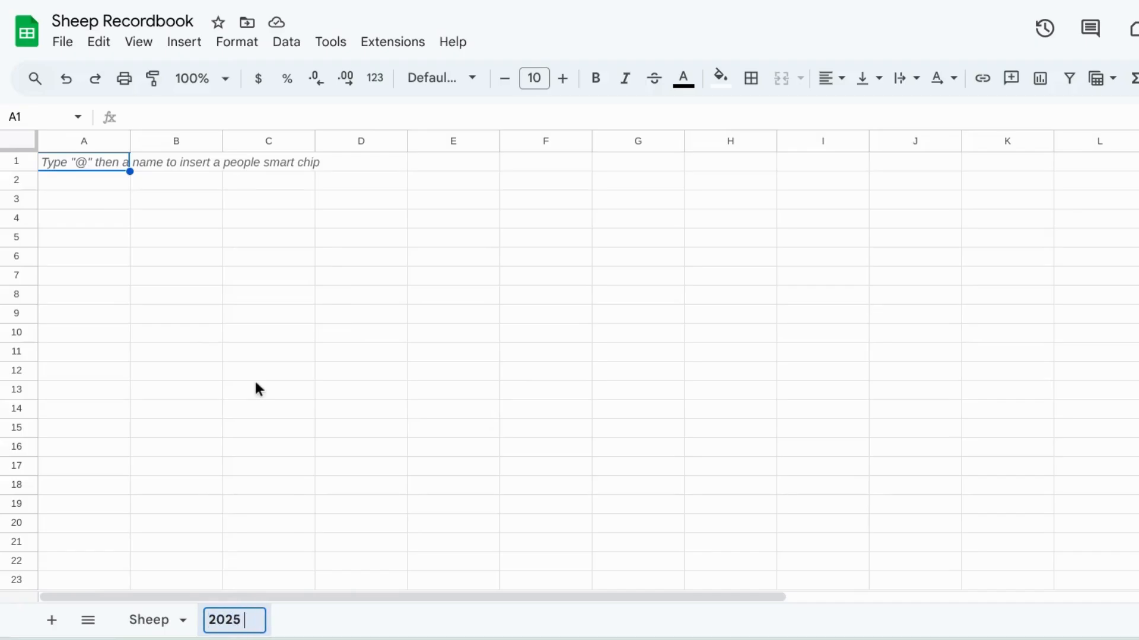
{"action": "type", "text": "Treatme"}
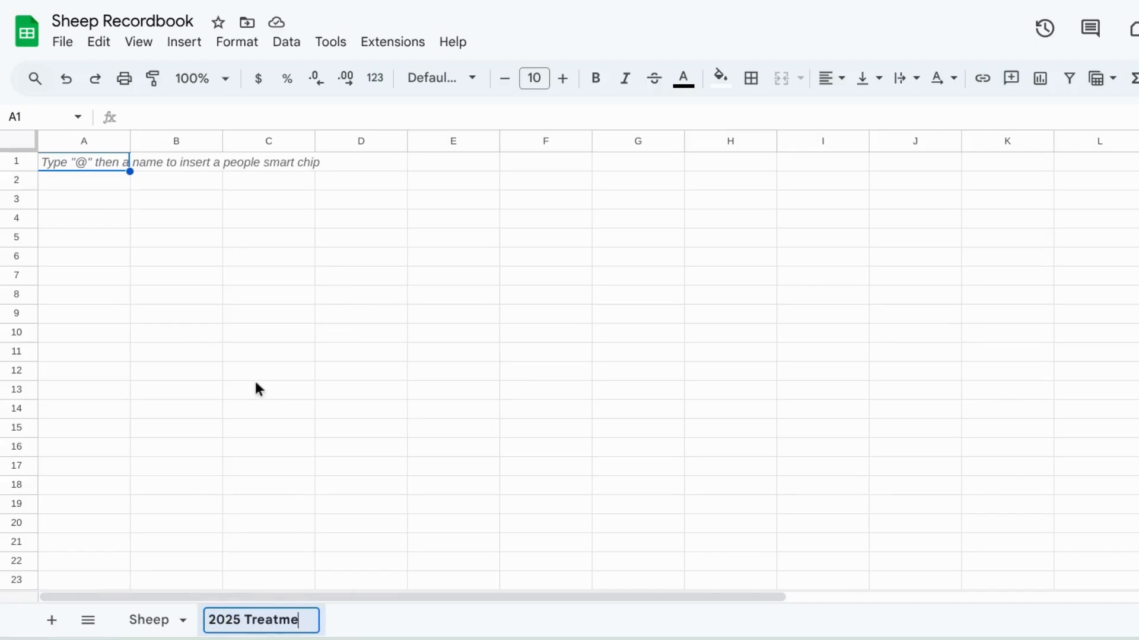
{"action": "type", "text": "nts"}
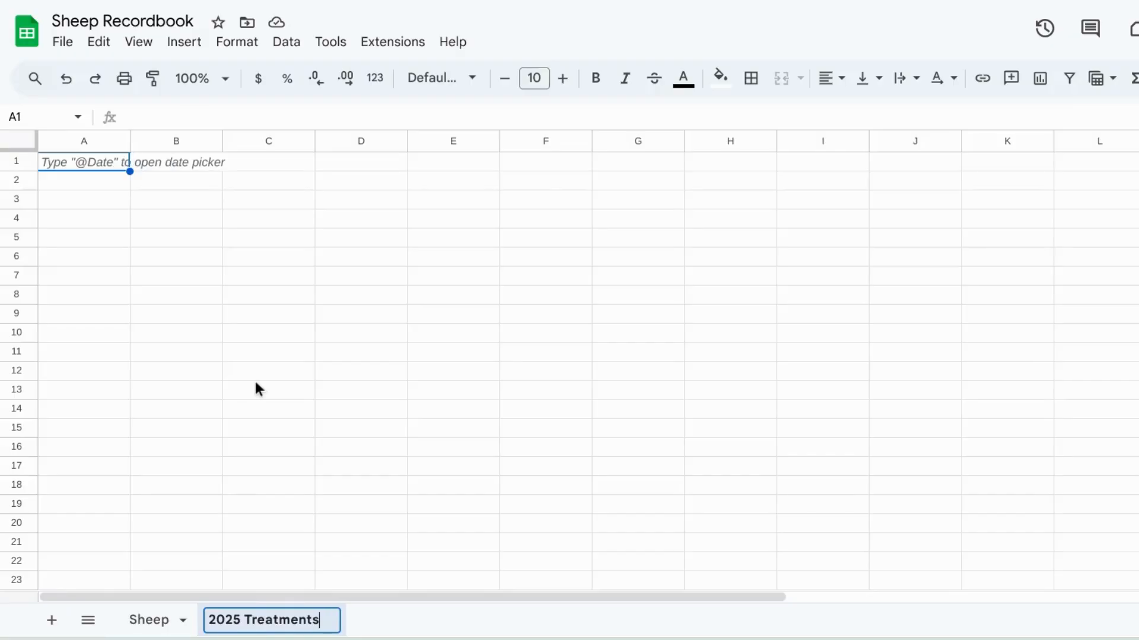
{"action": "left_click", "coordinate": [307, 528]}
Step: Enter the column headers Name/Tag #, Date and Treatment in A1 to C1 of the new sheet
{"action": "left_click", "coordinate": [108, 171]}
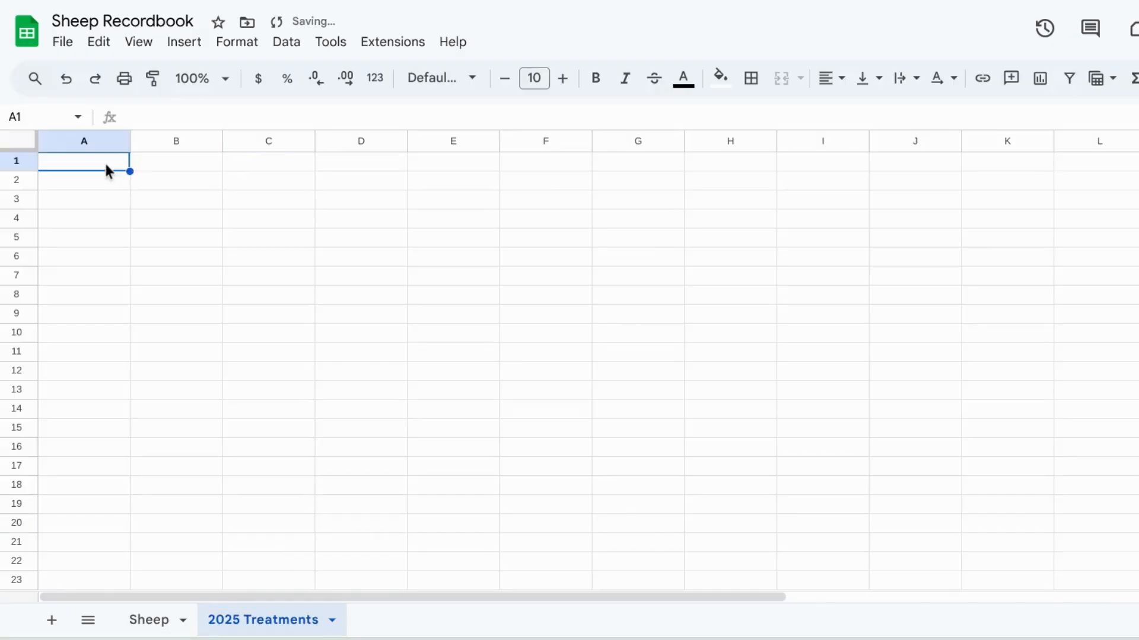
{"action": "double_click", "coordinate": [105, 164]}
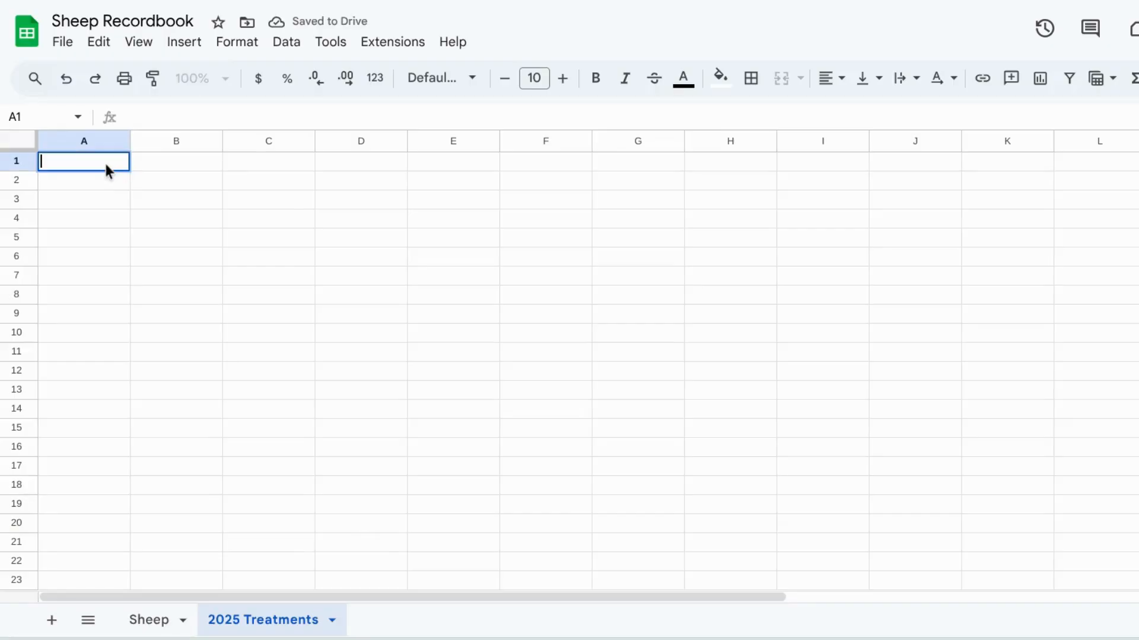
{"action": "type", "text": "Name"}
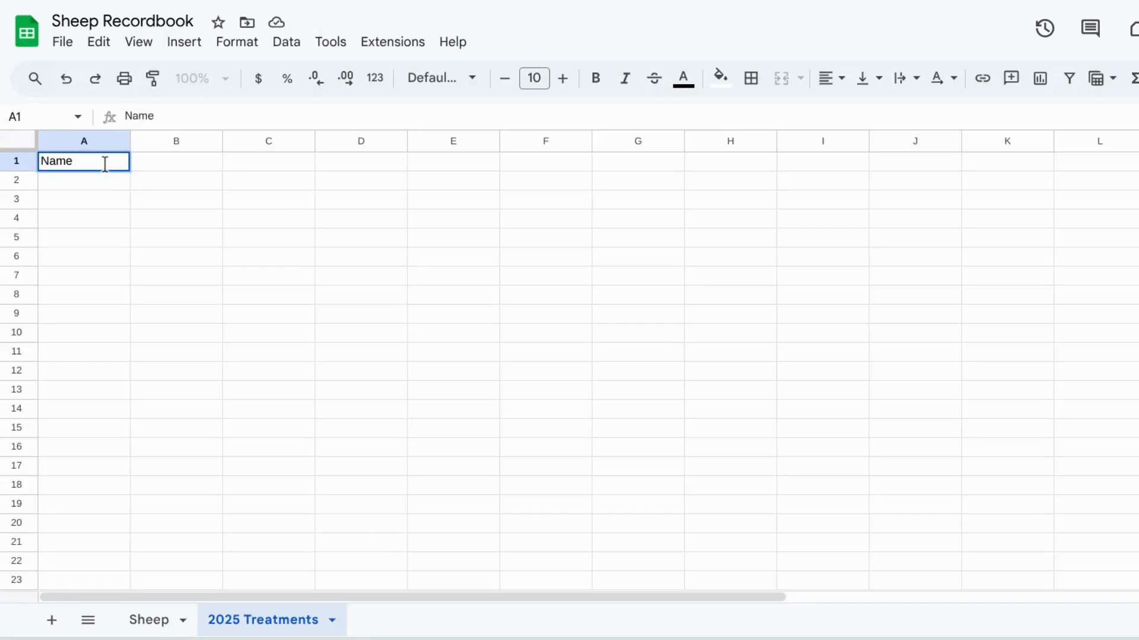
{"action": "type", "text": "/Tag #"}
{"action": "left_click", "coordinate": [162, 165]}
{"action": "double_click", "coordinate": [163, 170]}
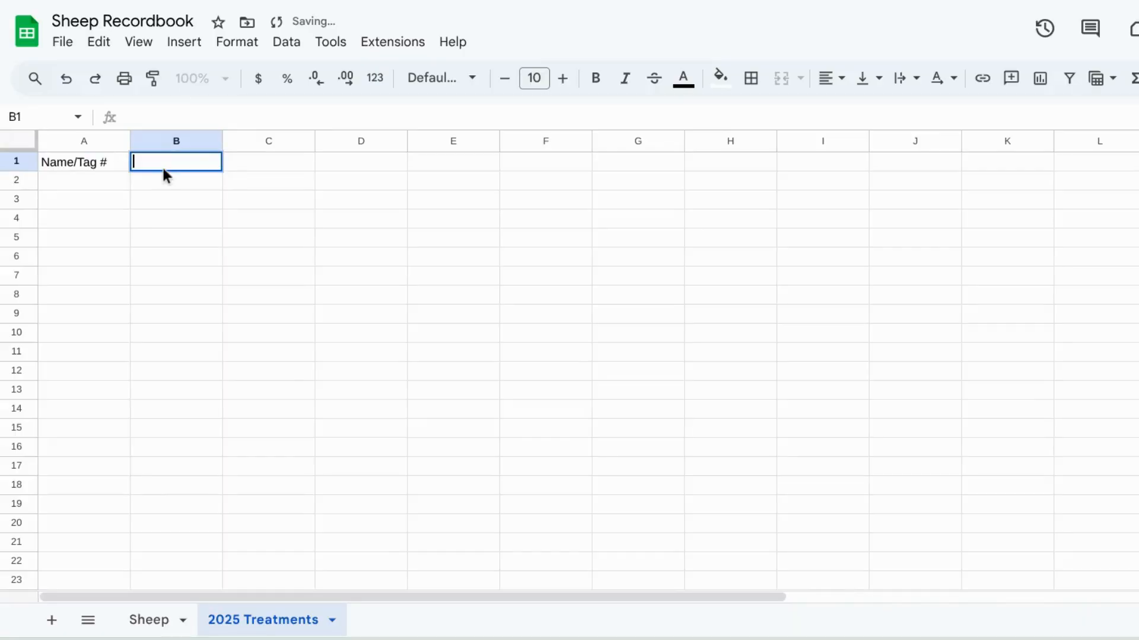
{"action": "type", "text": "Date"}
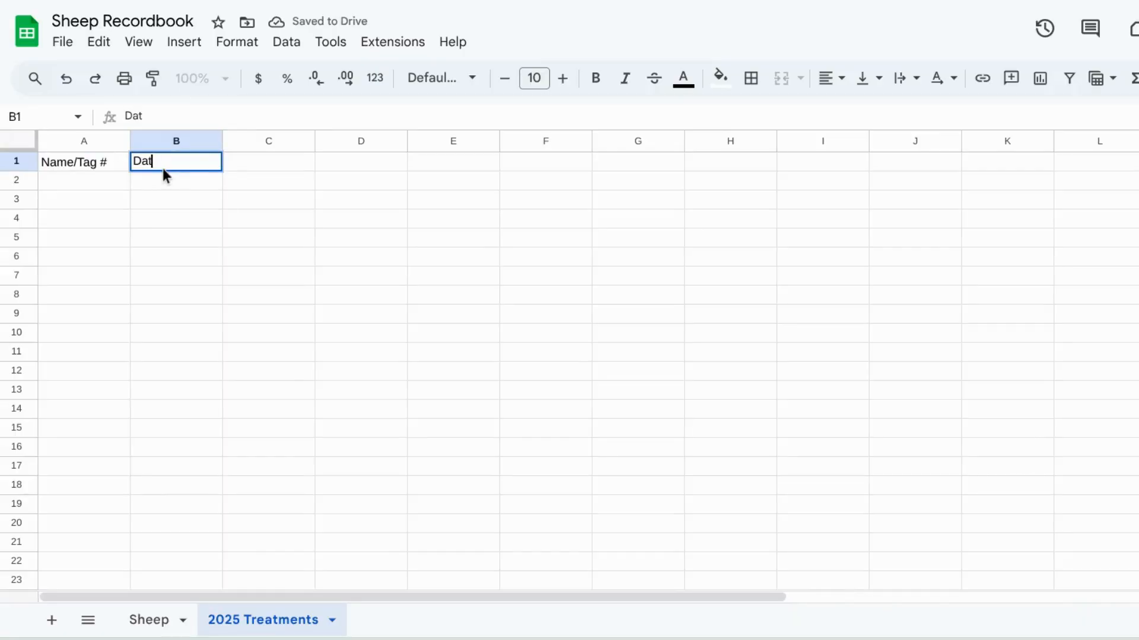
{"action": "left_click", "coordinate": [256, 162]}
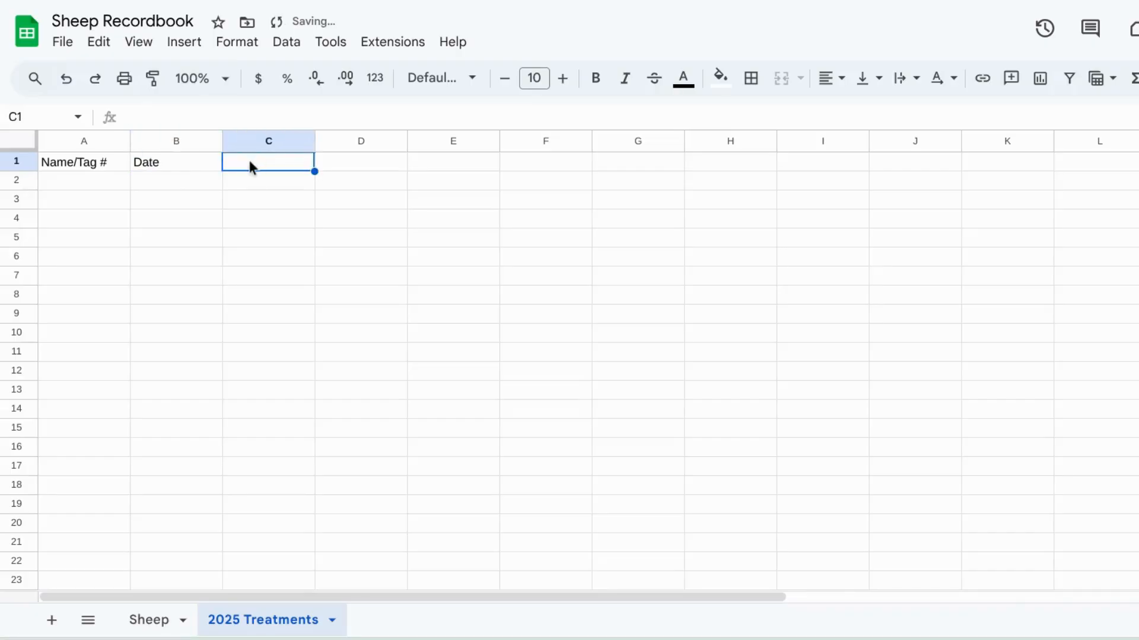
{"action": "double_click", "coordinate": [249, 161]}
{"action": "type", "text": "Treatm"}
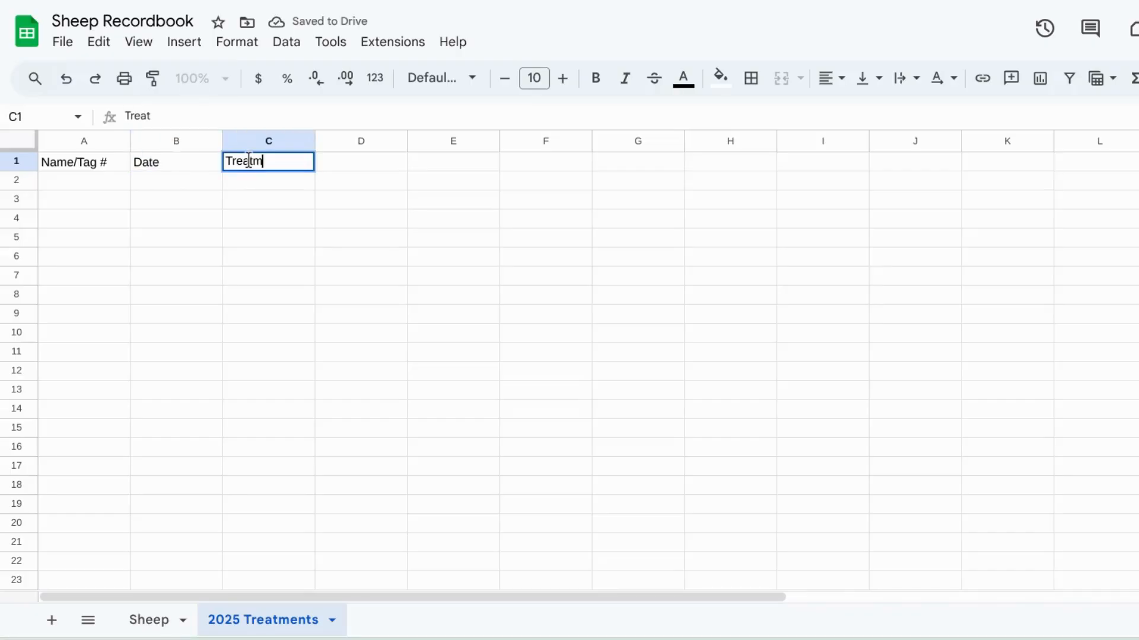
{"action": "type", "text": "ent"}
{"action": "left_click", "coordinate": [343, 263]}
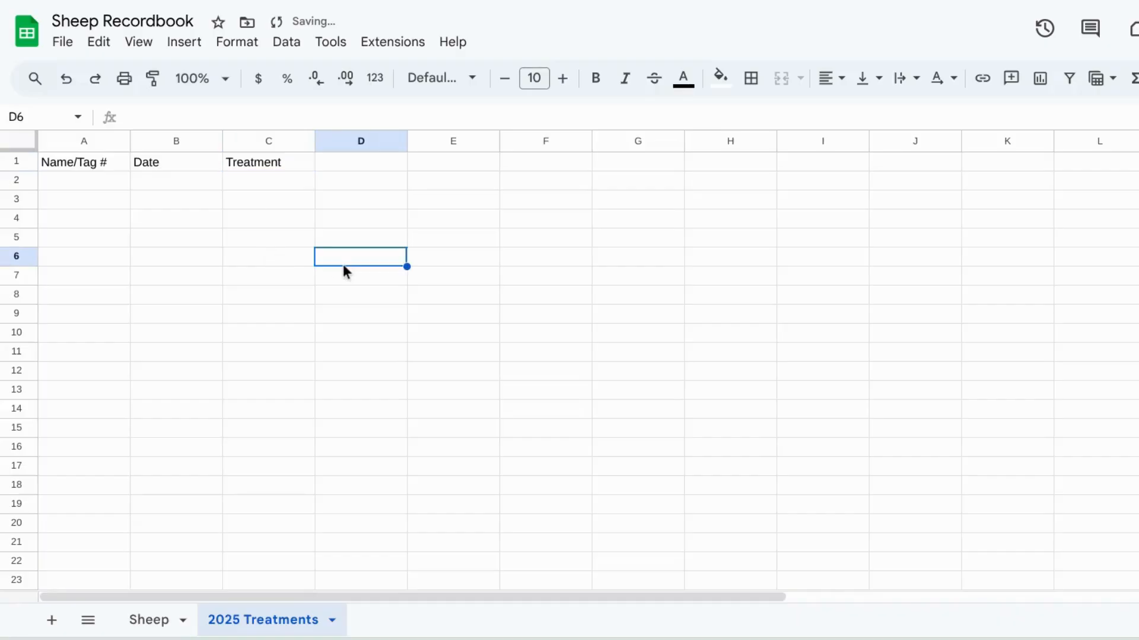
Step: Enter the column headers Dosage, Withdrawal and Details in D1 to F1
{"action": "double_click", "coordinate": [372, 167]}
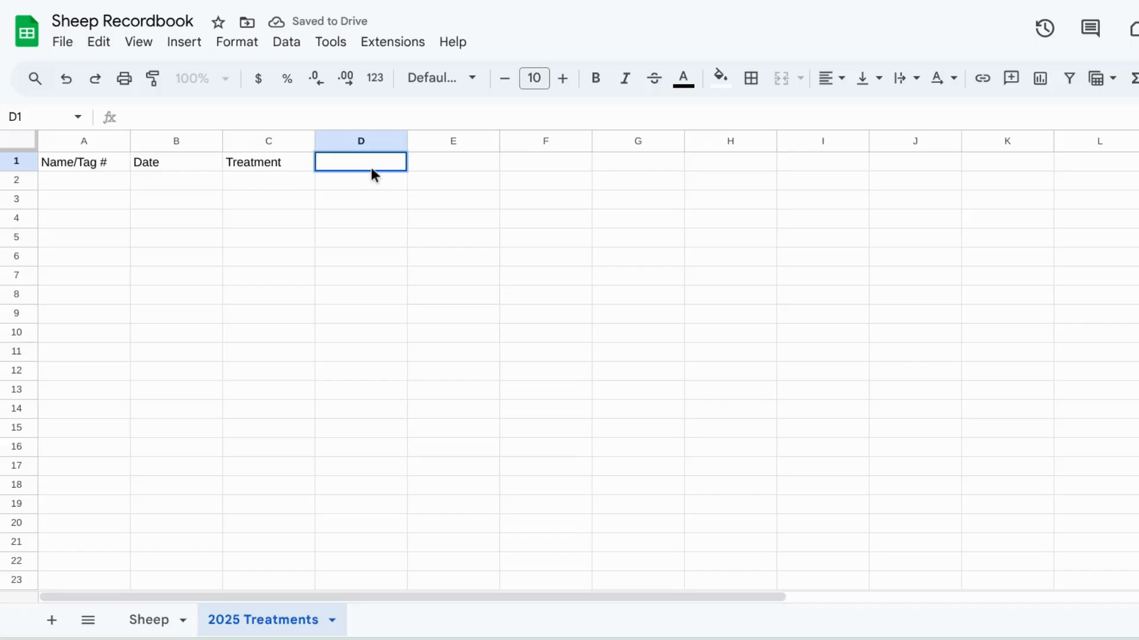
{"action": "type", "text": "Dosage"}
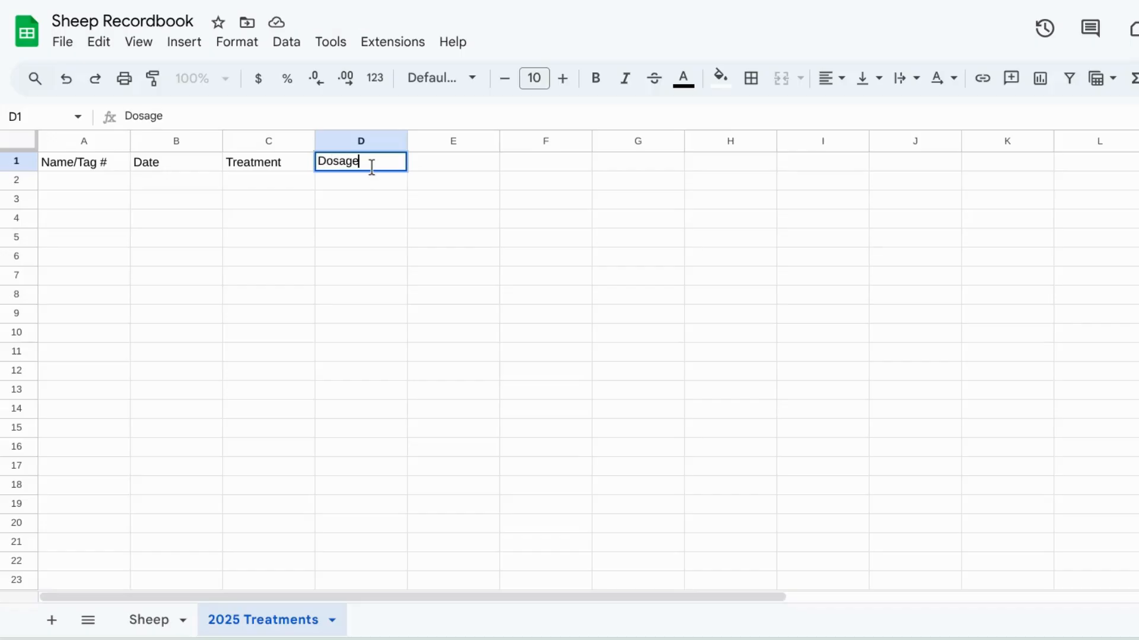
{"action": "left_click", "coordinate": [440, 159]}
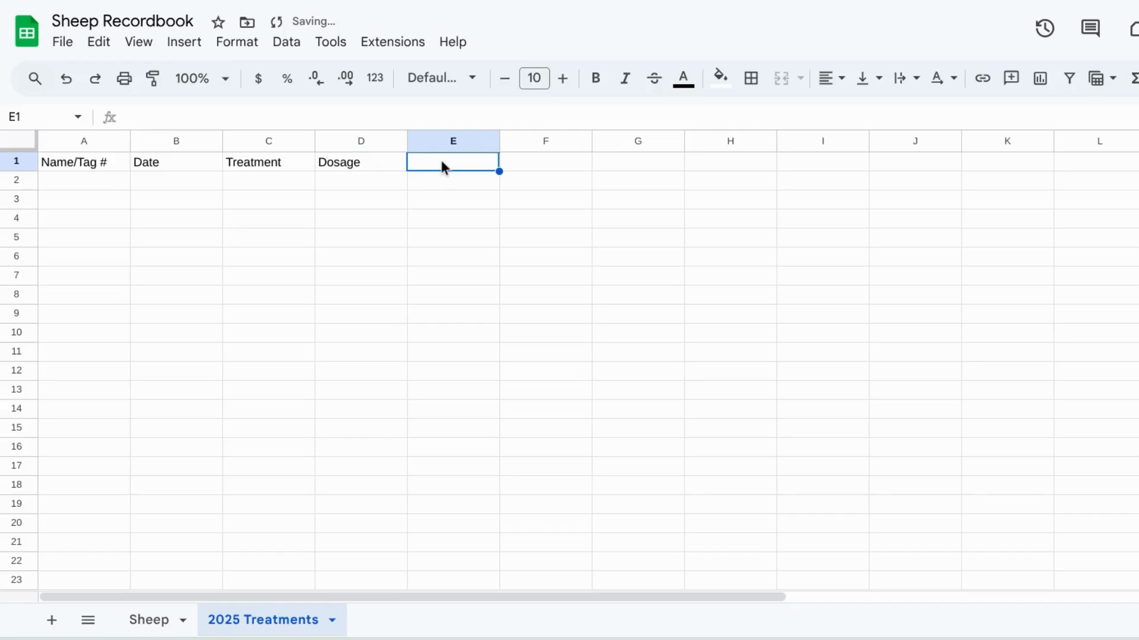
{"action": "double_click", "coordinate": [441, 167]}
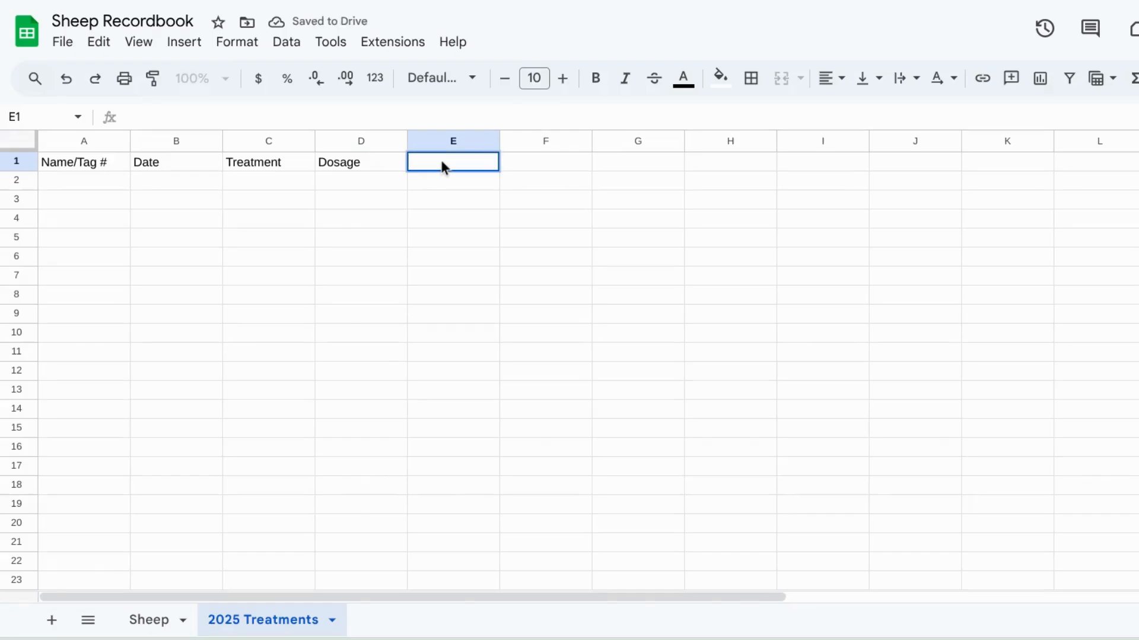
{"action": "type", "text": "Withdrawal"}
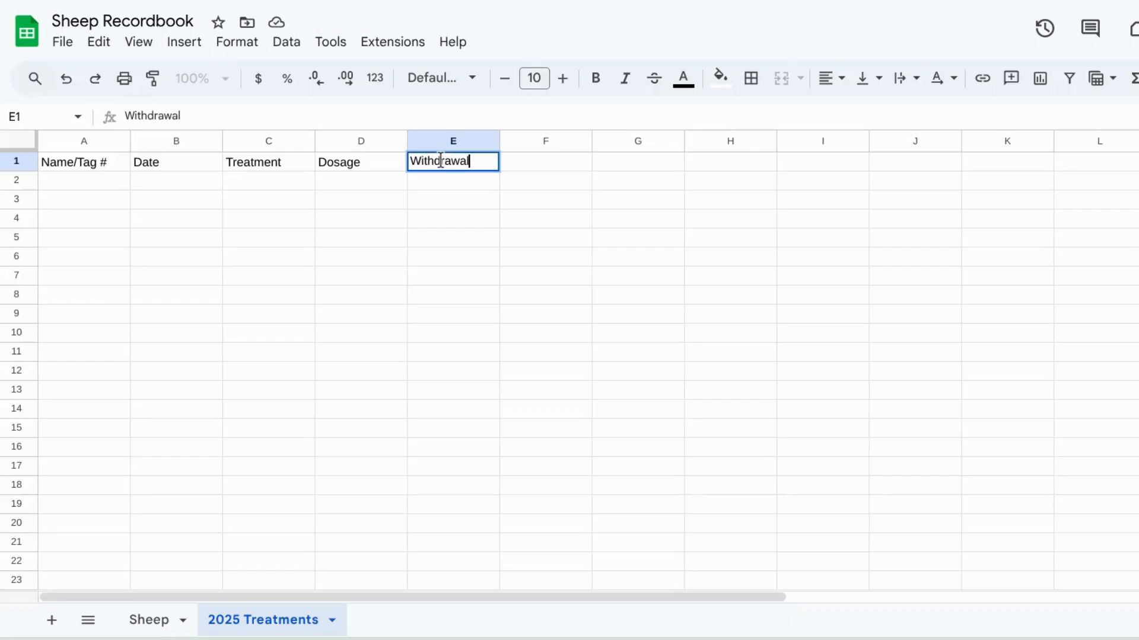
{"action": "left_click", "coordinate": [490, 180]}
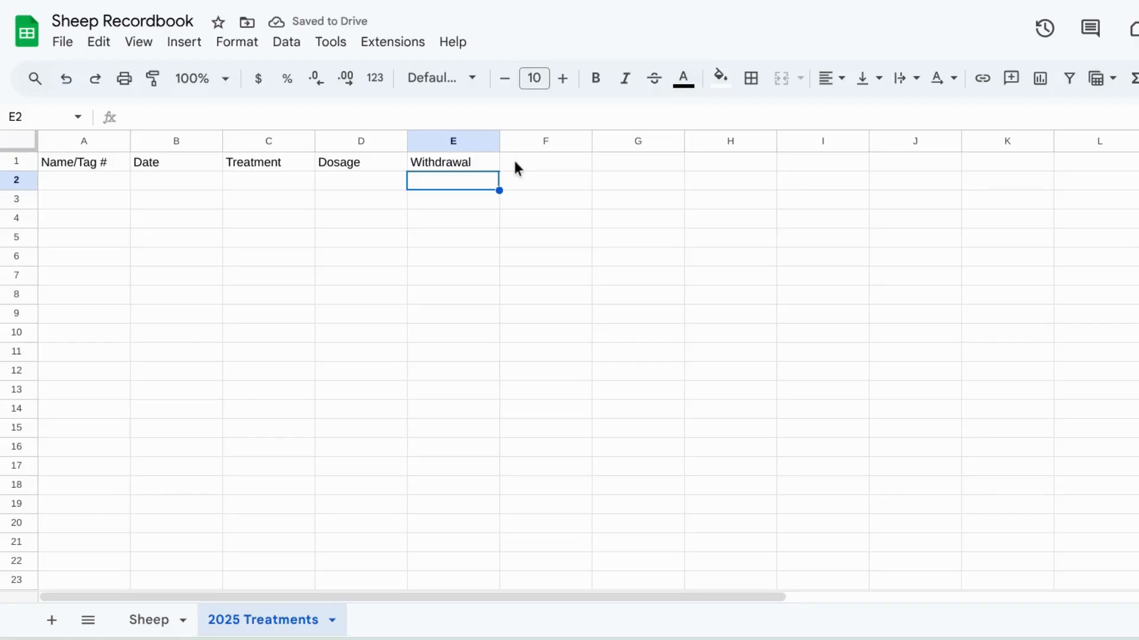
{"action": "double_click", "coordinate": [515, 167]}
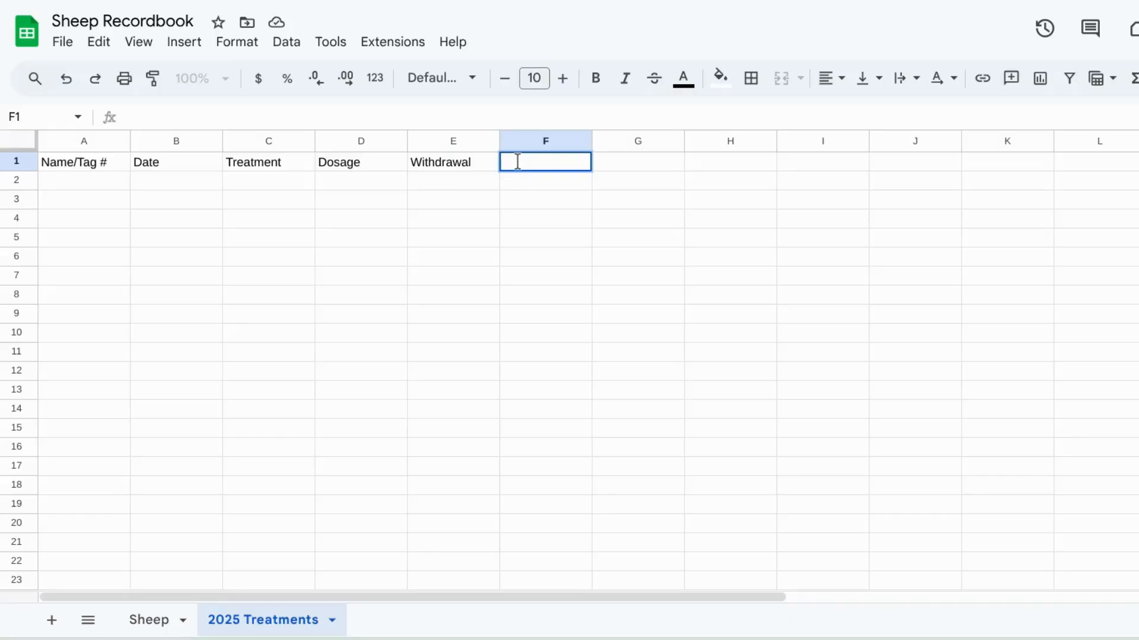
{"action": "type", "text": "Details"}
{"action": "double_click", "coordinate": [115, 185]}
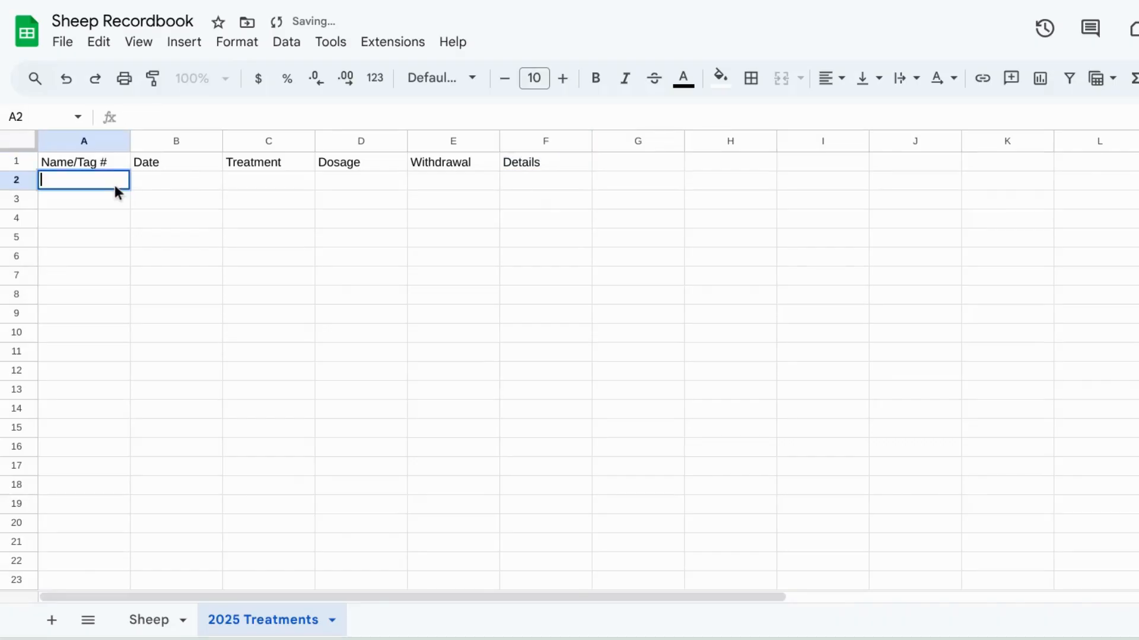
Step: Format the header row A1:F1 as bold, centered text with a light green fill
{"action": "left_click", "coordinate": [128, 159]}
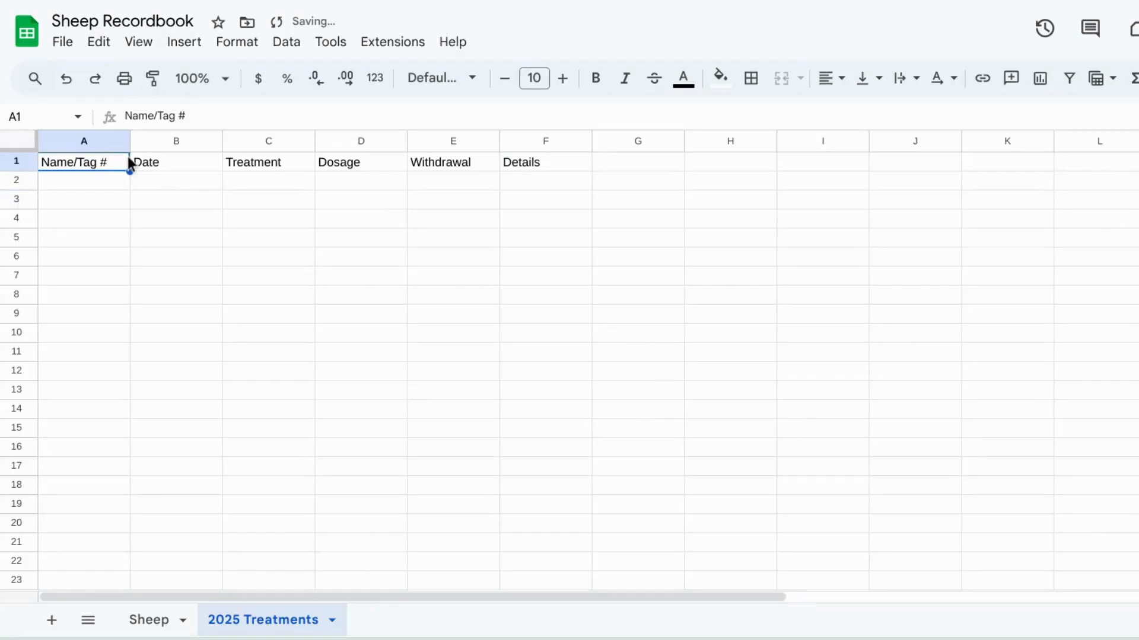
{"action": "left_click_drag", "start_coordinate": [129, 161], "coordinate": [524, 166]}
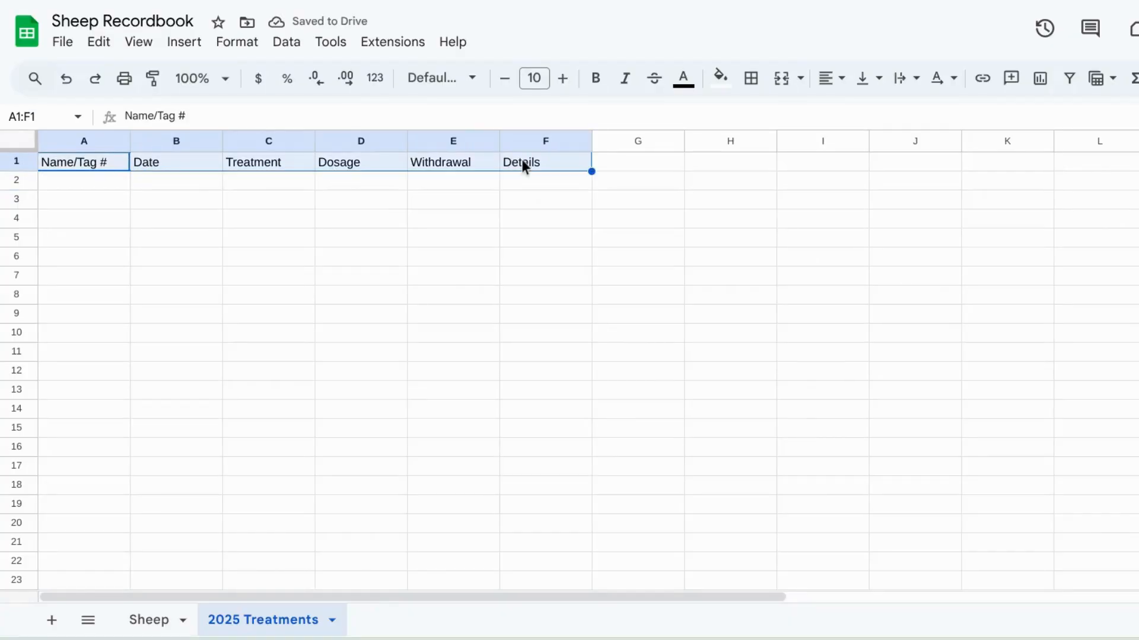
{"action": "left_click", "coordinate": [593, 79]}
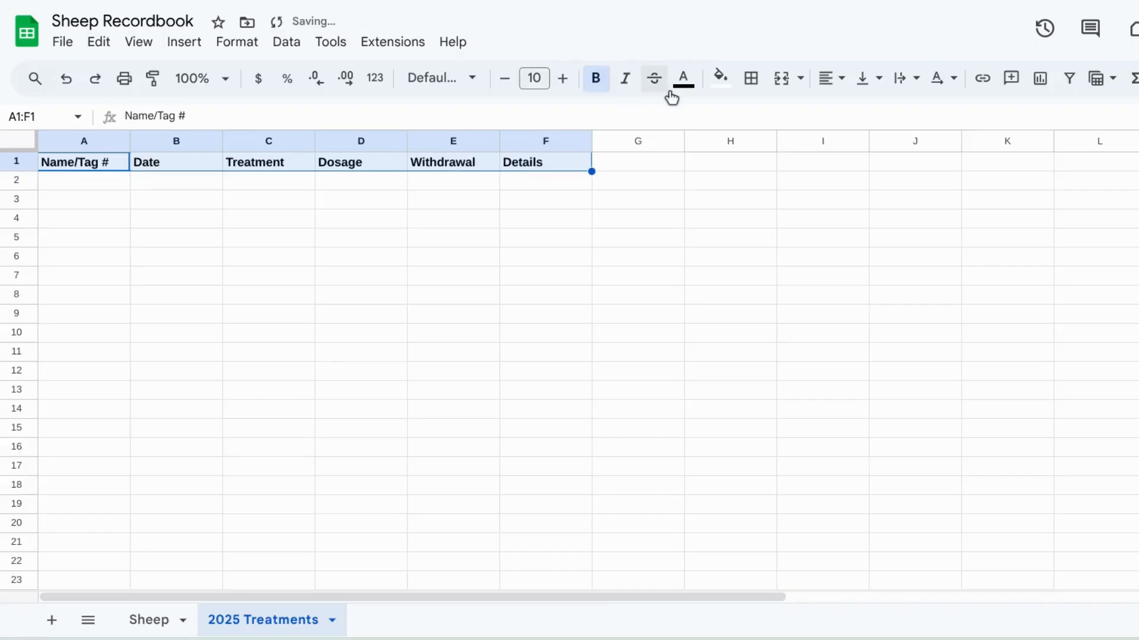
{"action": "left_click", "coordinate": [828, 82]}
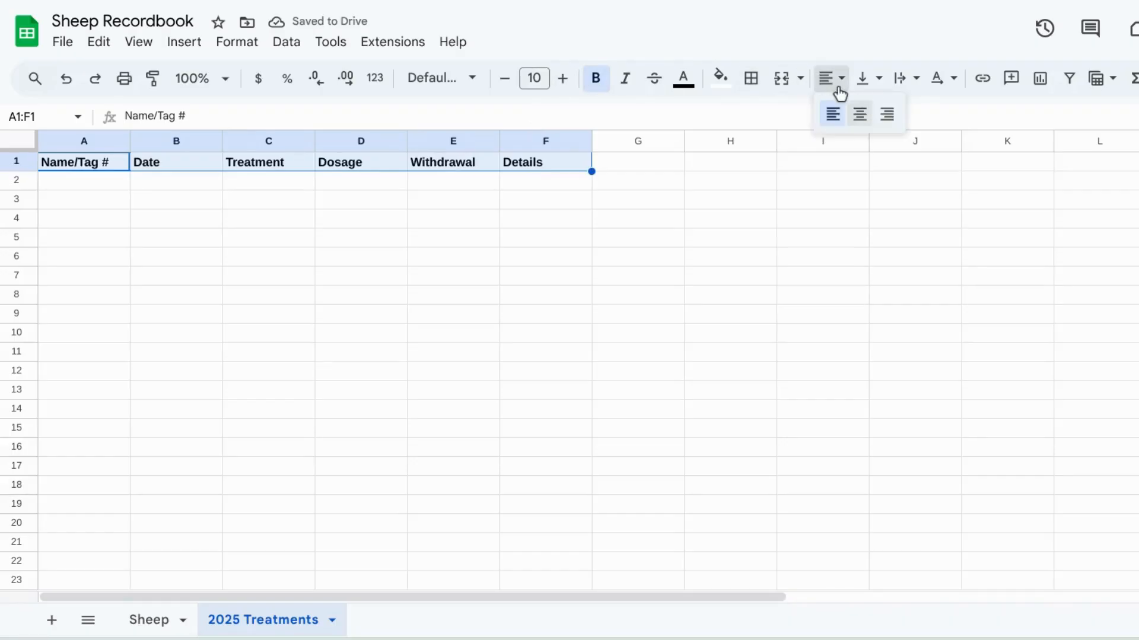
{"action": "left_click", "coordinate": [859, 114]}
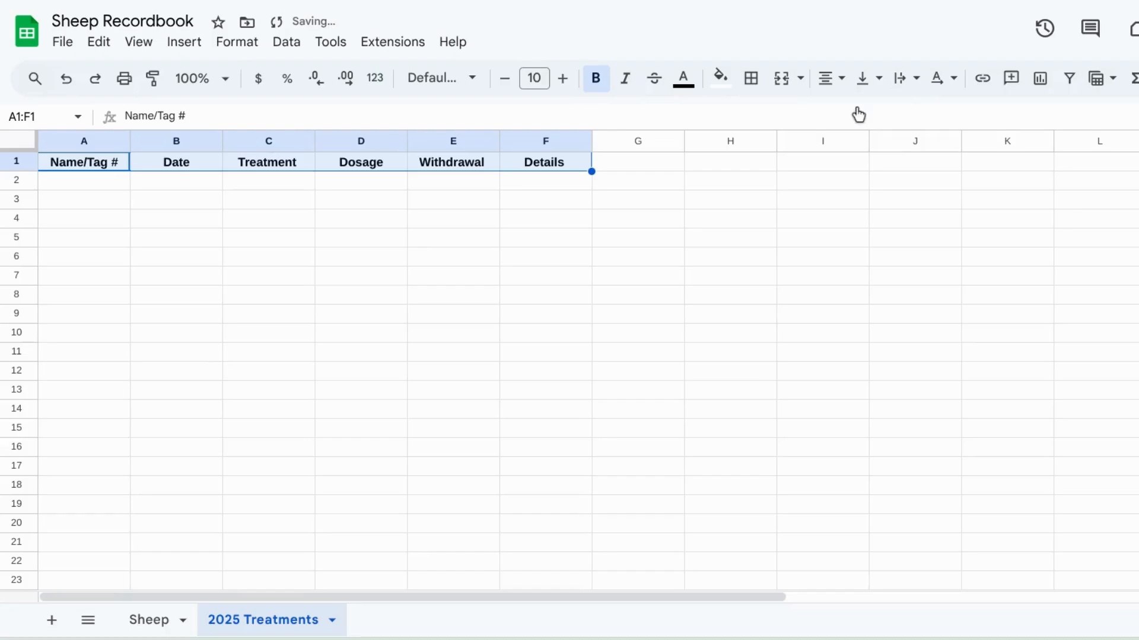
{"action": "left_click", "coordinate": [727, 87]}
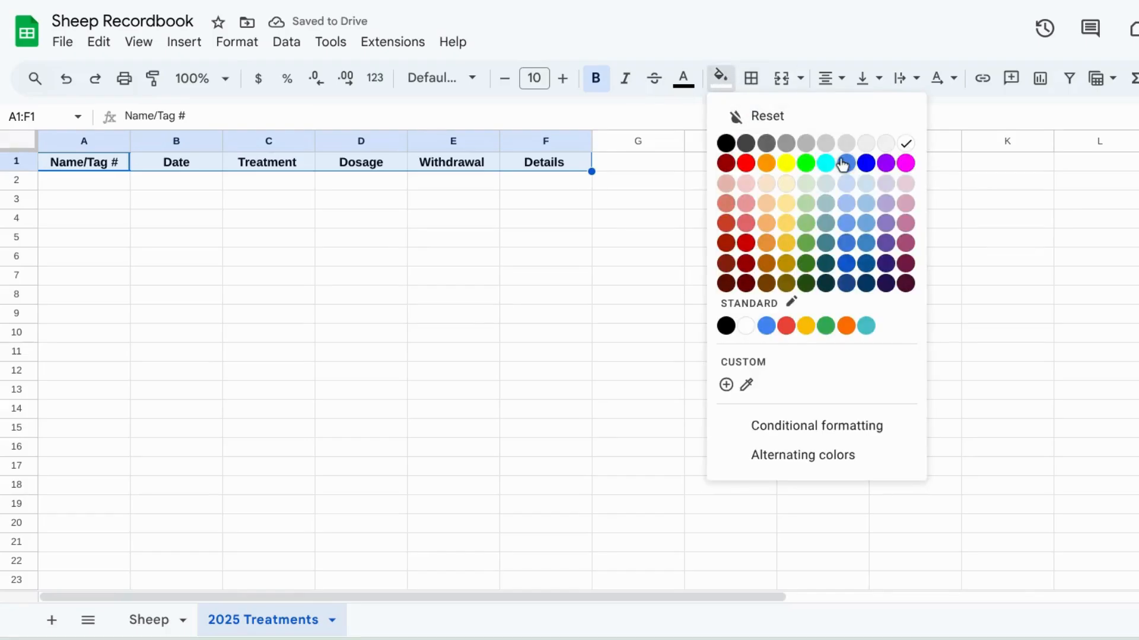
{"action": "left_click", "coordinate": [802, 184]}
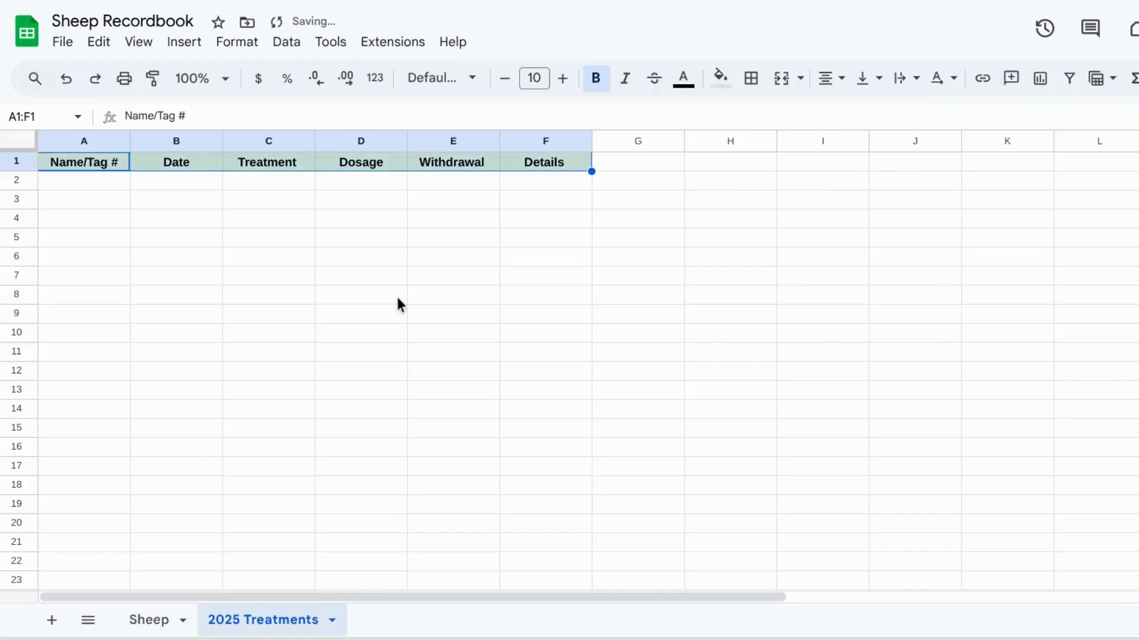
Step: Enter the sheep names Lilly, Maggie, Lucky and Lyla down column A in rows 2 to 5
{"action": "left_click", "coordinate": [68, 184]}
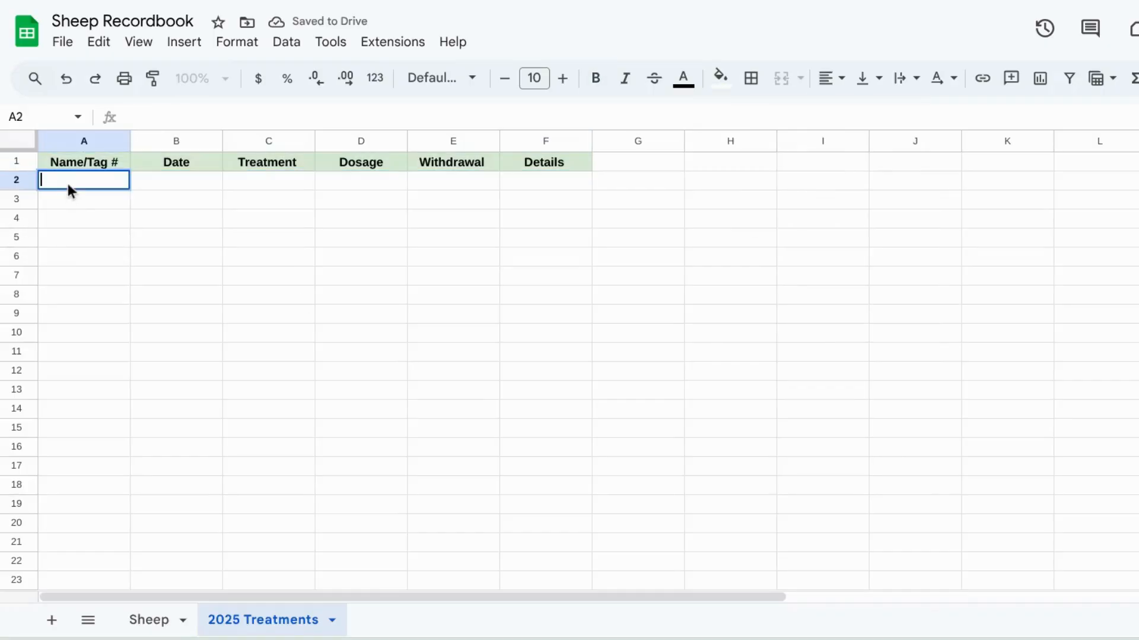
{"action": "type", "text": "Lilly"}
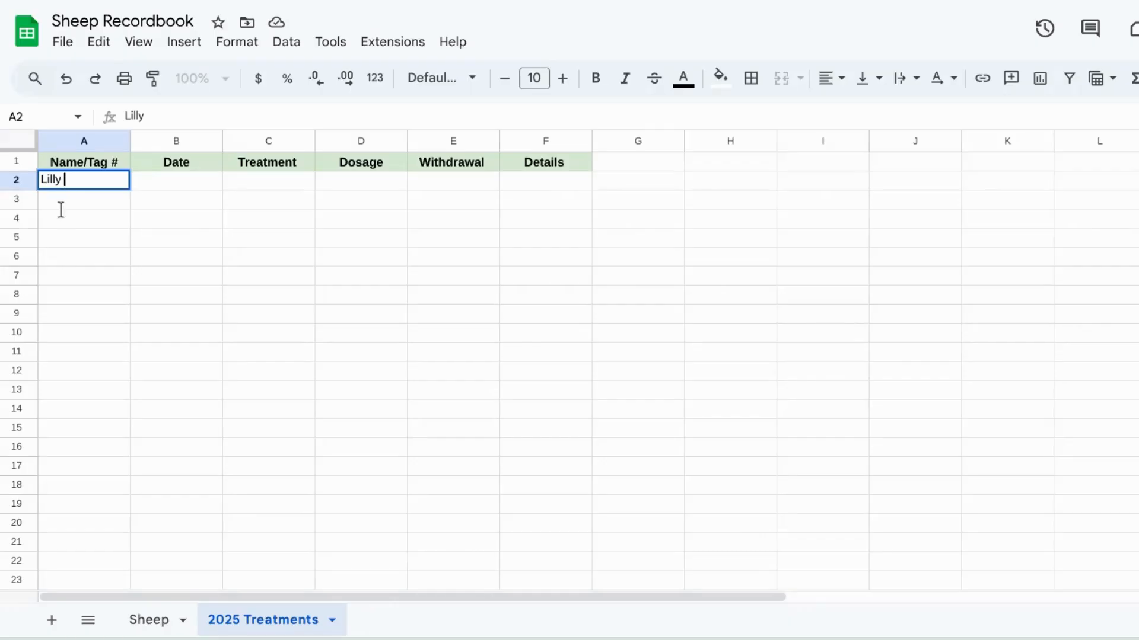
{"action": "key", "text": "Return"}
{"action": "type", "text": "Maggie"}
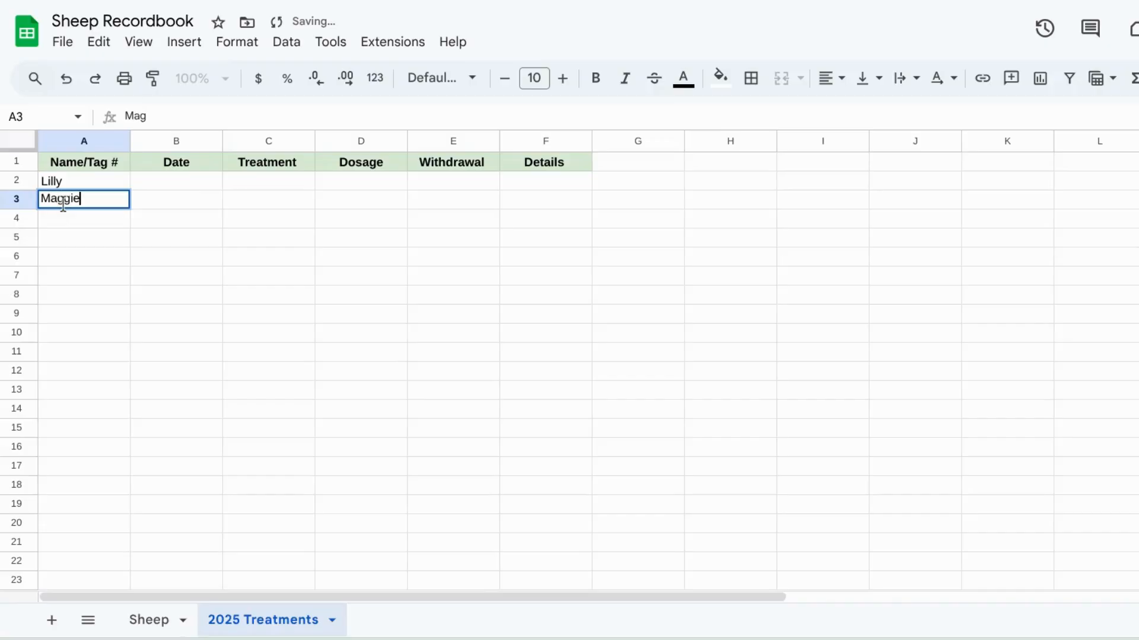
{"action": "key", "text": "Return"}
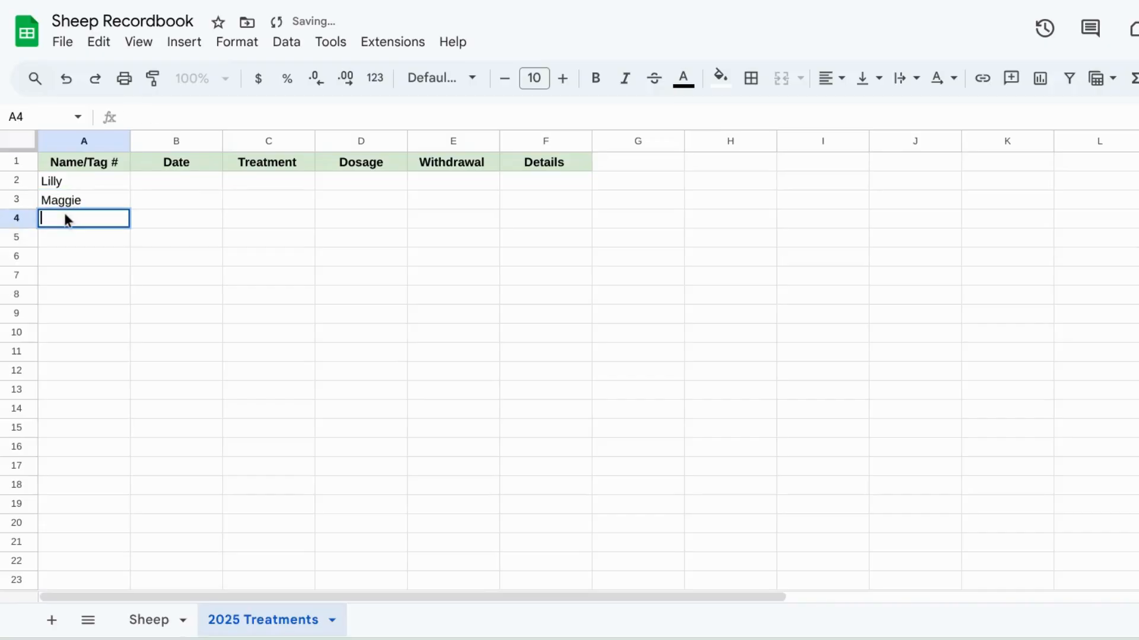
{"action": "type", "text": "Lucky"}
{"action": "left_click", "coordinate": [69, 253]}
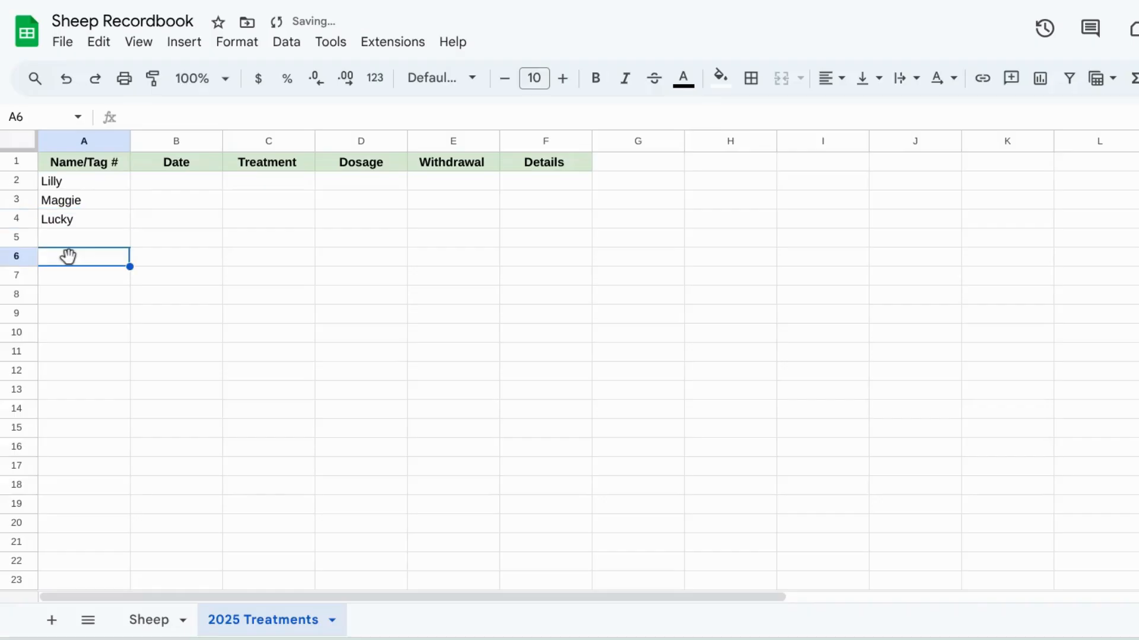
{"action": "double_click", "coordinate": [60, 240]}
{"action": "type", "text": "Lyla"}
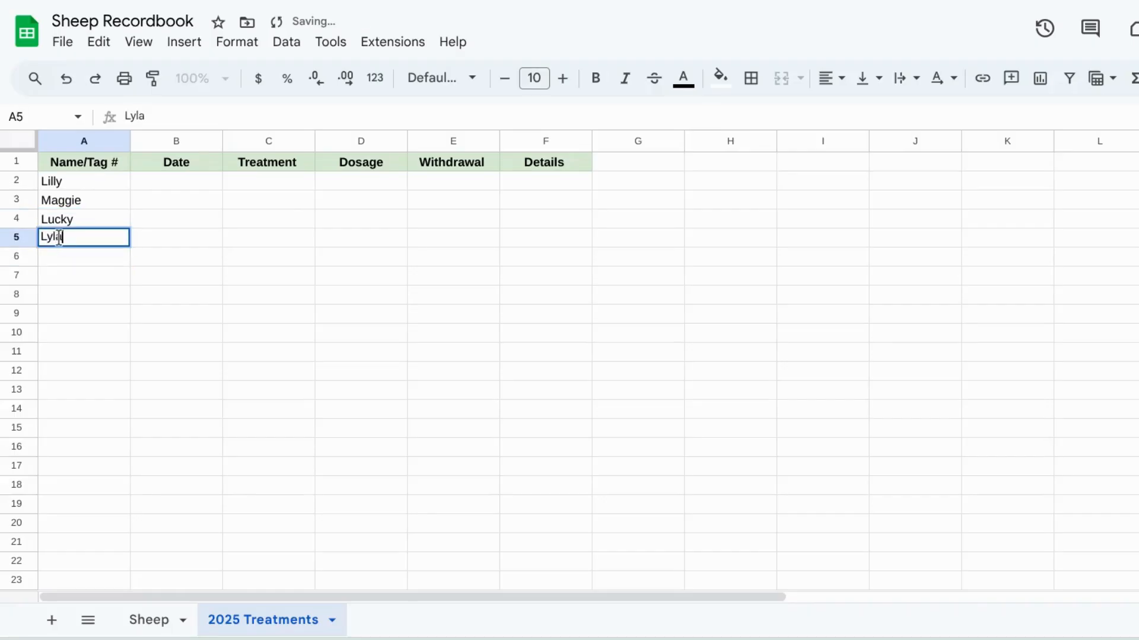
Step: Enter the sheep names Reba, Laverne and Bianca in cells A6 to A8
{"action": "left_click", "coordinate": [84, 258]}
{"action": "type", "text": "Reba"}
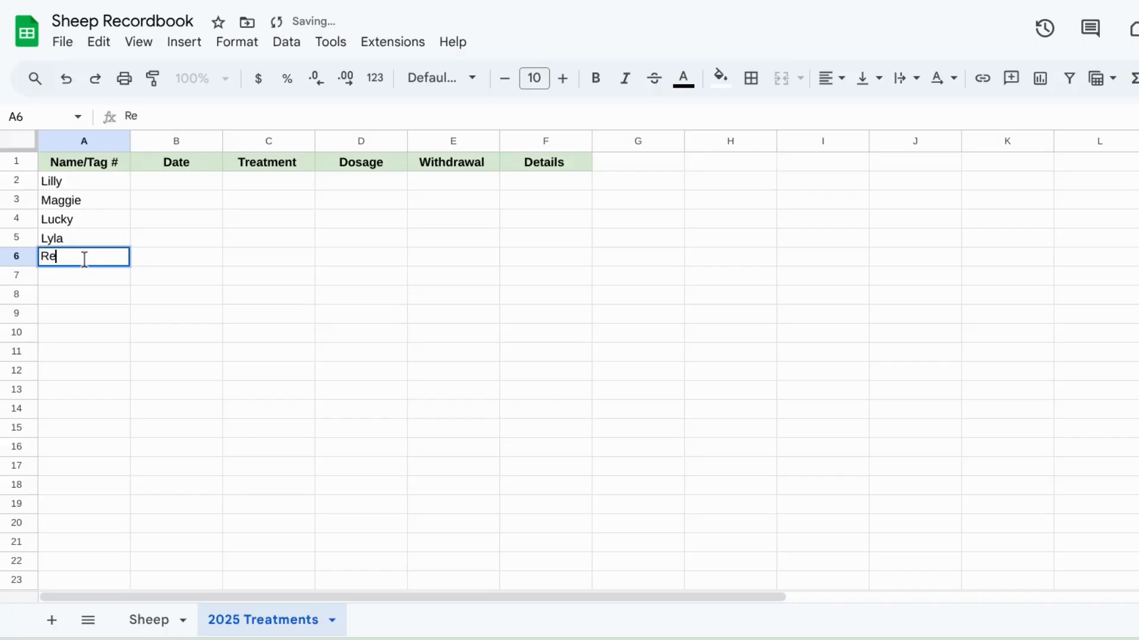
{"action": "left_click", "coordinate": [75, 279]}
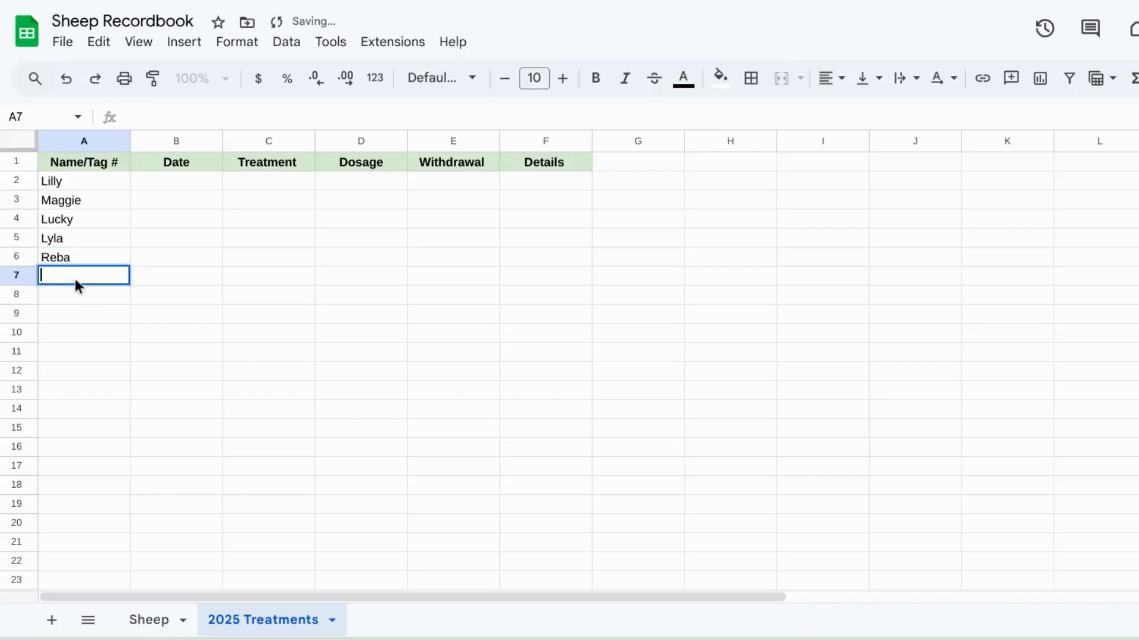
{"action": "type", "text": "Laverne"}
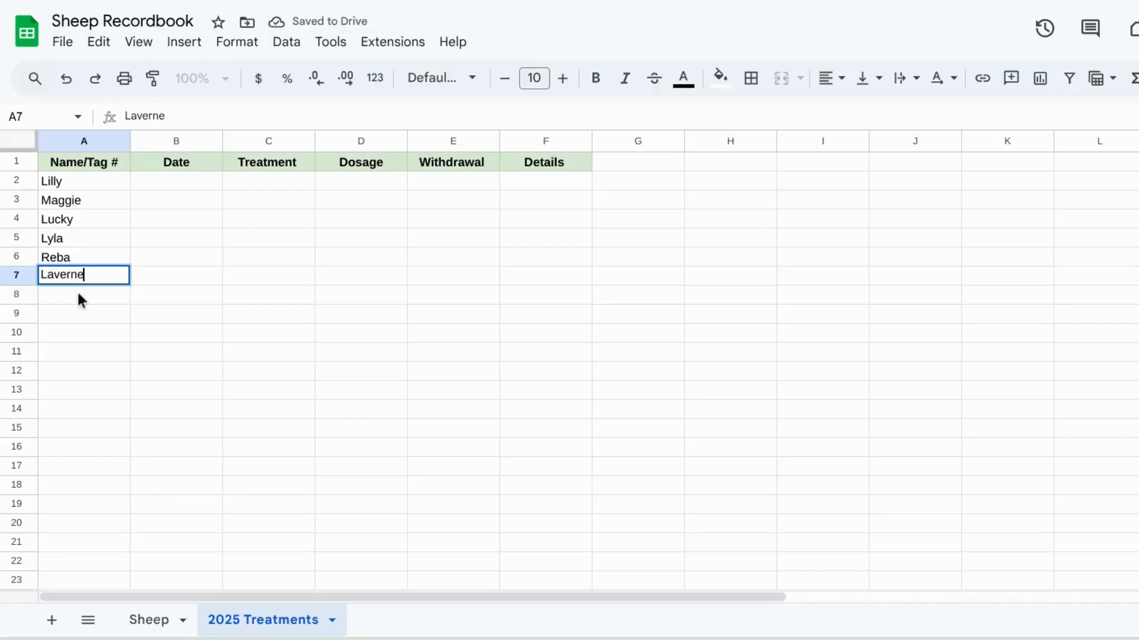
{"action": "left_click", "coordinate": [77, 293]}
{"action": "type", "text": "Bua"}
{"action": "key", "text": "BackSpace"}
{"action": "key", "text": "BackSpace"}
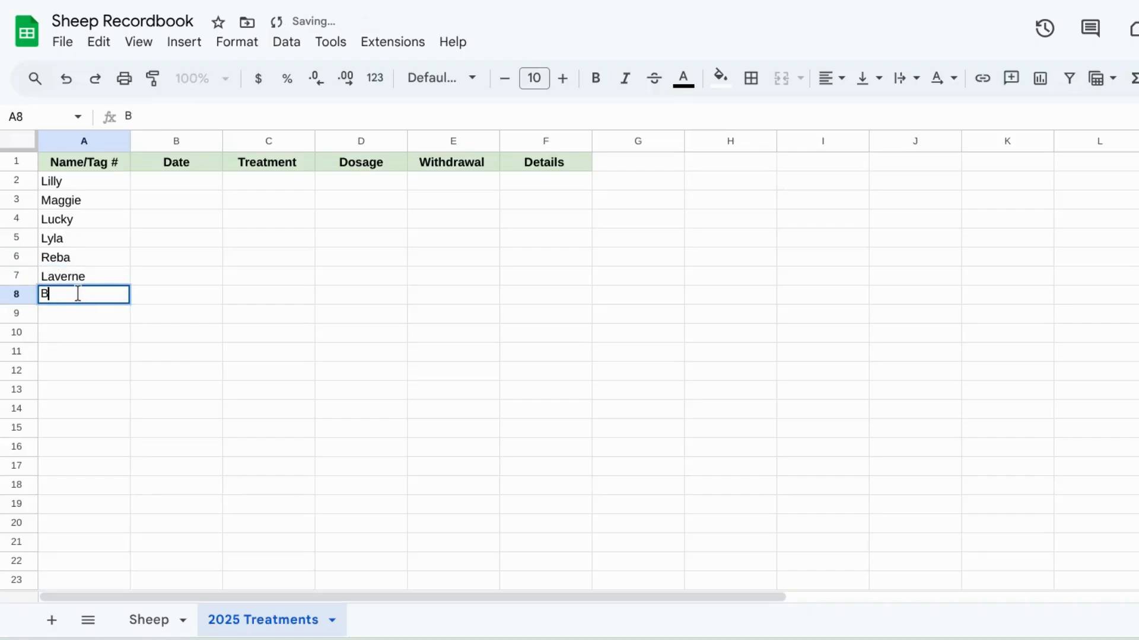
{"action": "type", "text": "ianca"}
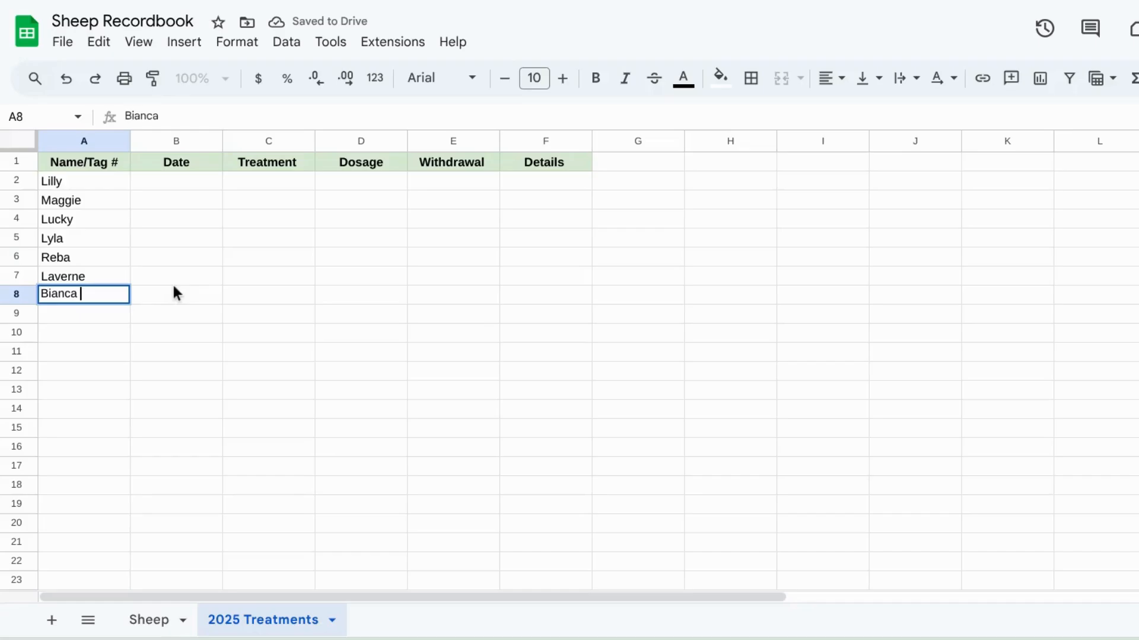
{"action": "left_click", "coordinate": [173, 284]}
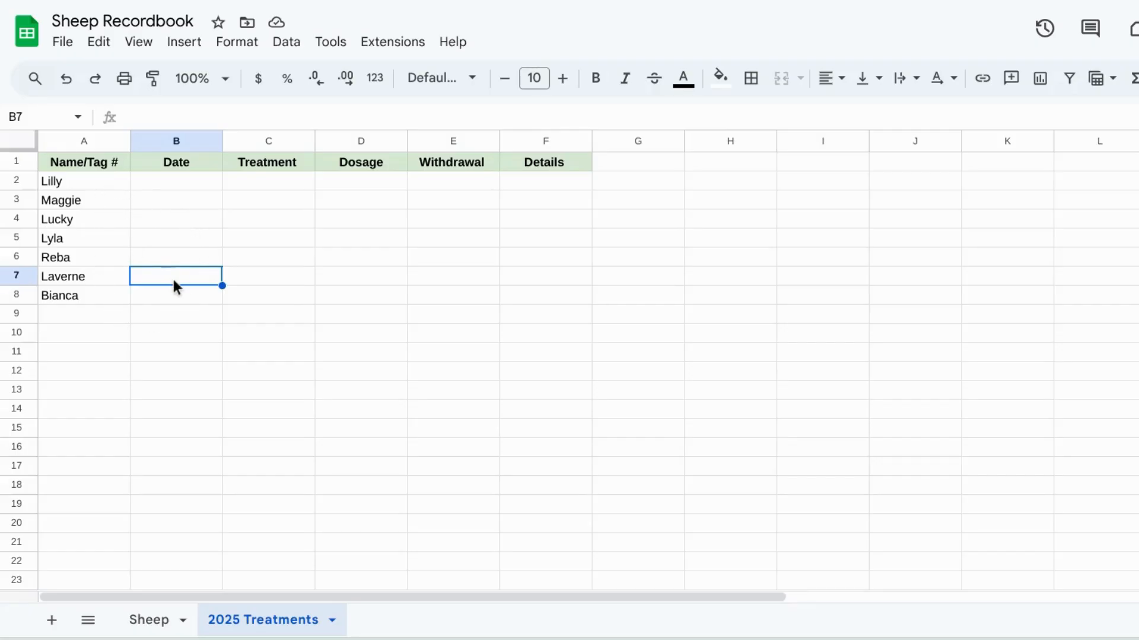
Step: Insert a dropdown into cell C2 of the Treatment column
{"action": "double_click", "coordinate": [185, 182]}
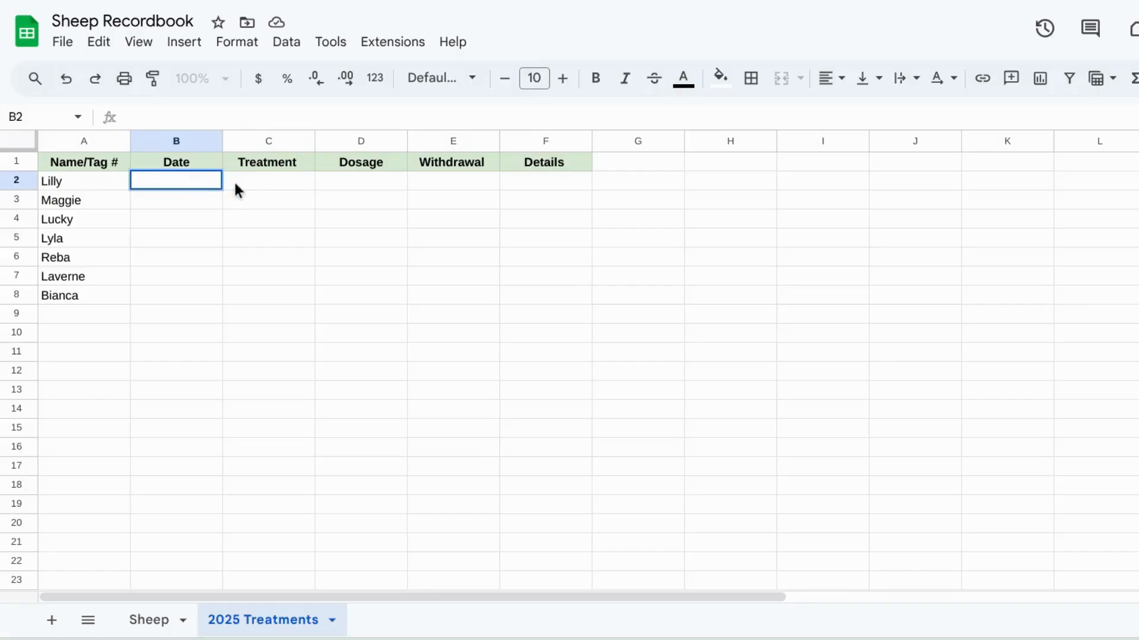
{"action": "left_click", "coordinate": [250, 179]}
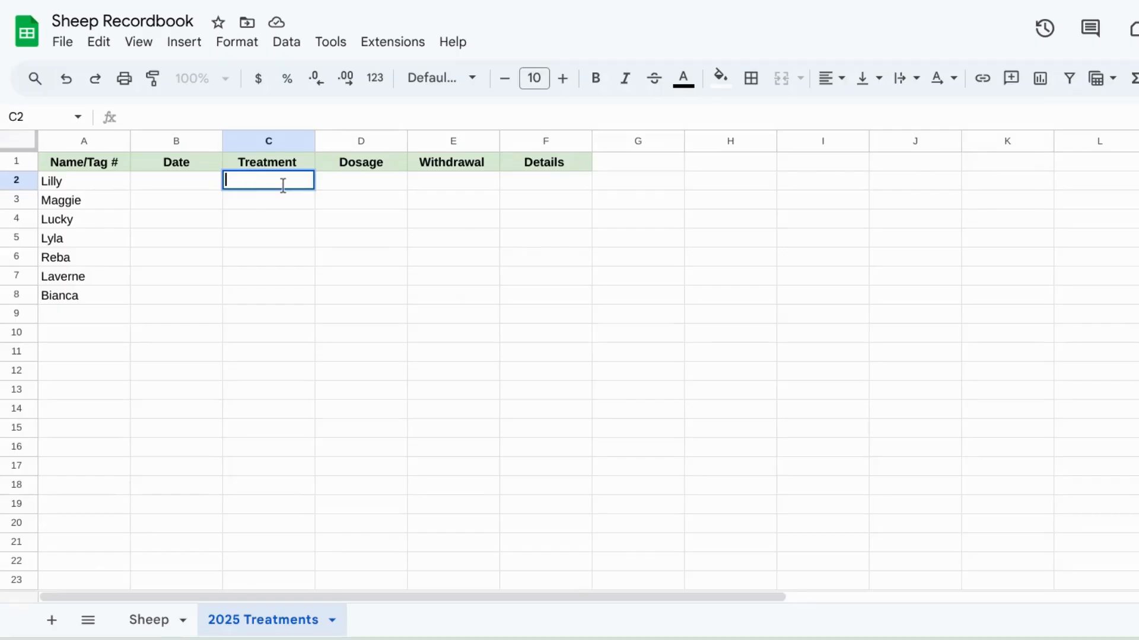
{"action": "left_click", "coordinate": [188, 47]}
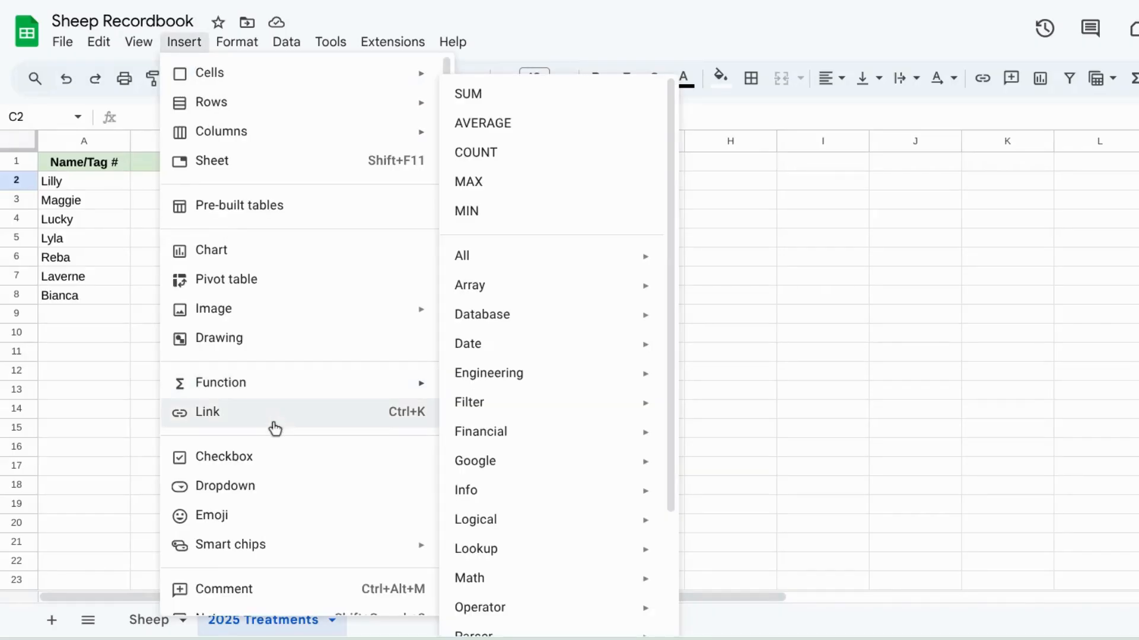
{"action": "left_click", "coordinate": [245, 487]}
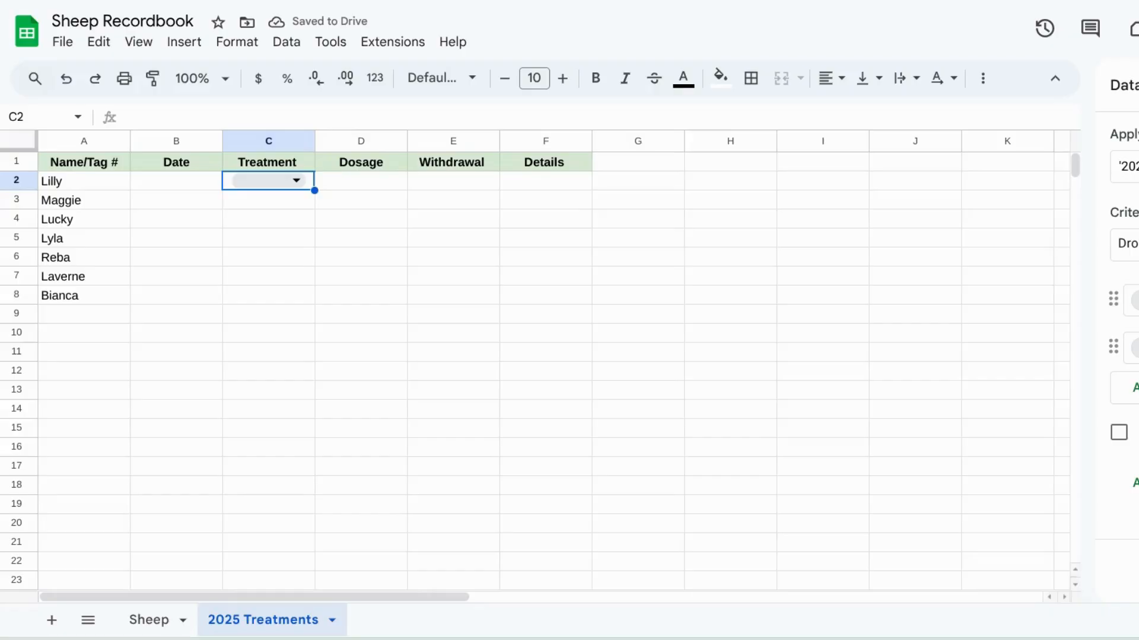
Step: Set up four colour-coded dropdown options: Deworm, Nuflor, LA200 and Penicillin
{"action": "left_click", "coordinate": [1130, 388]}
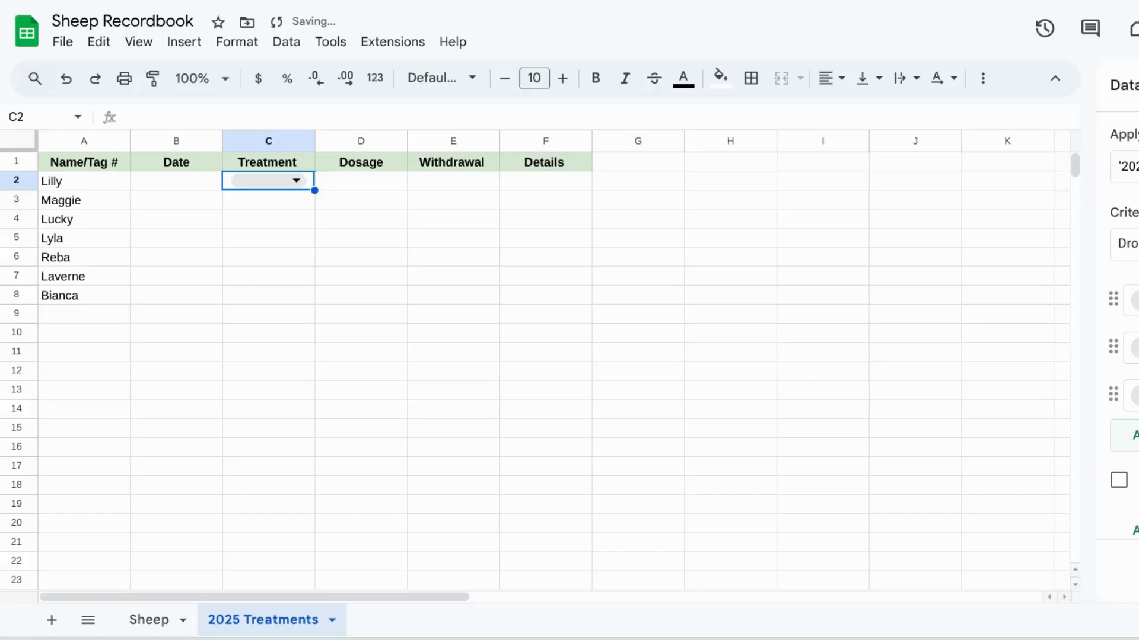
{"action": "left_click", "coordinate": [1132, 435]}
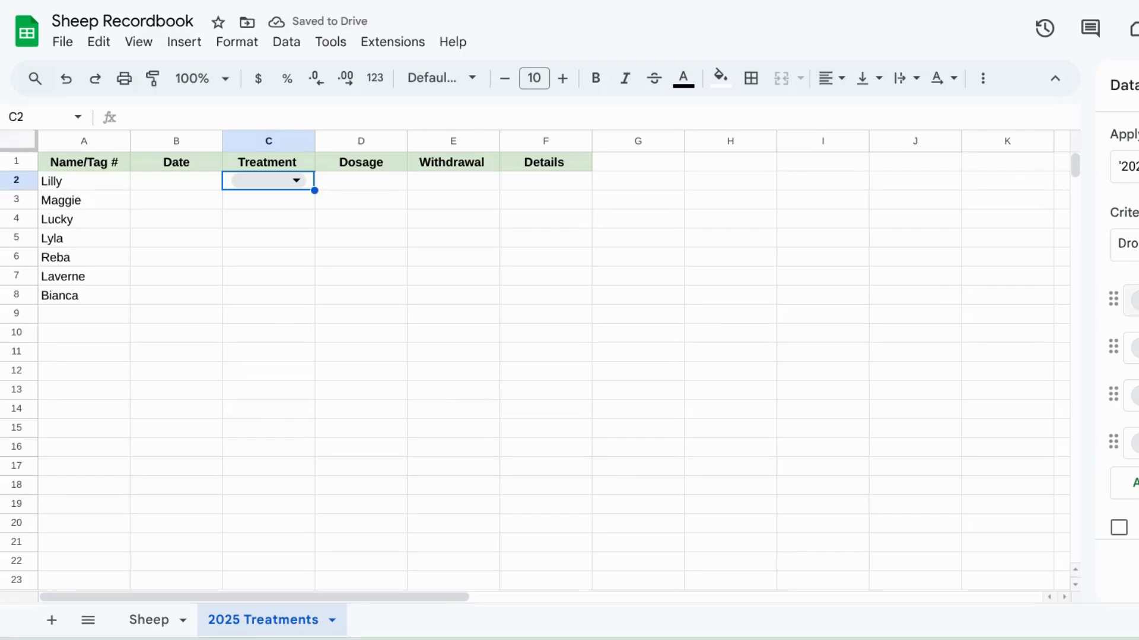
{"action": "left_click", "coordinate": [1135, 301]}
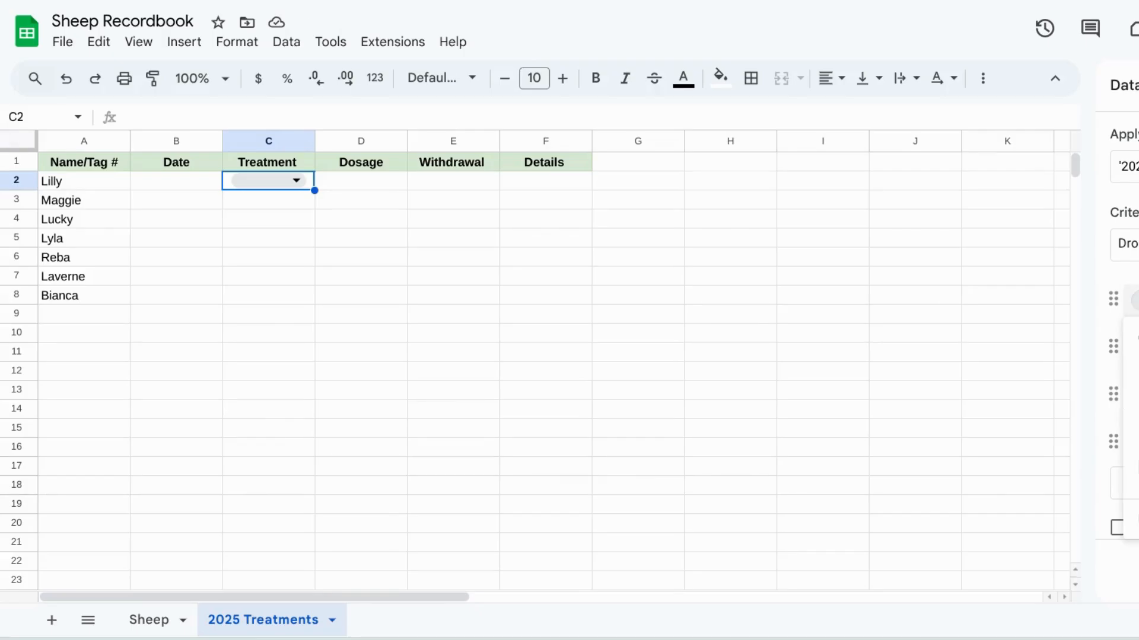
{"action": "left_click", "coordinate": [1137, 371]}
{"action": "left_click", "coordinate": [1135, 348]}
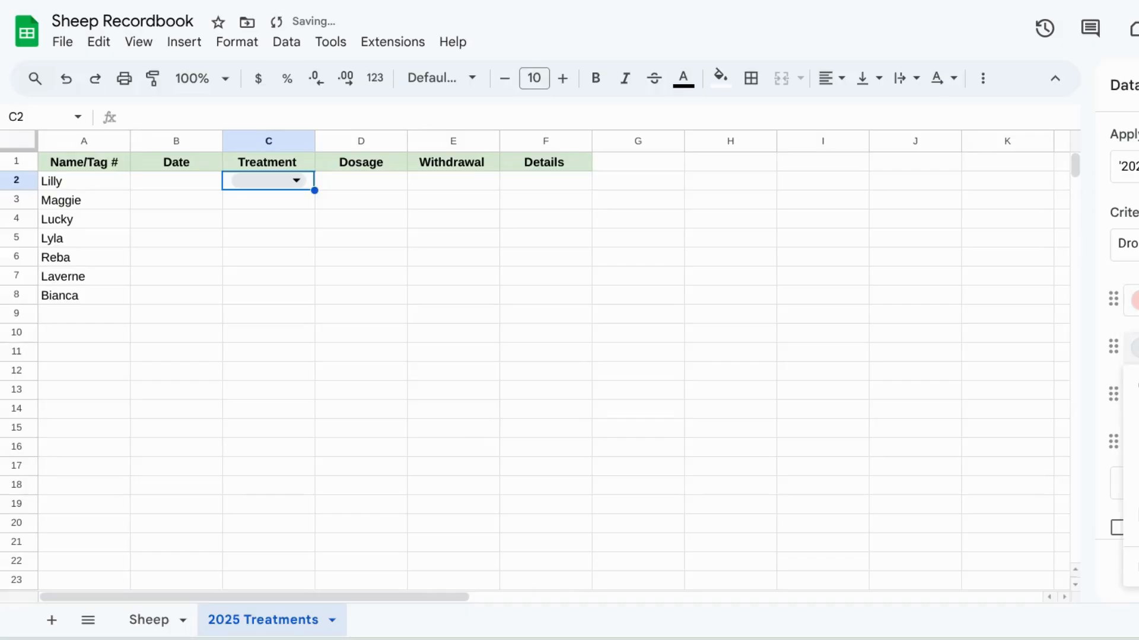
{"action": "left_click", "coordinate": [1137, 418]}
{"action": "left_click", "coordinate": [1135, 395]}
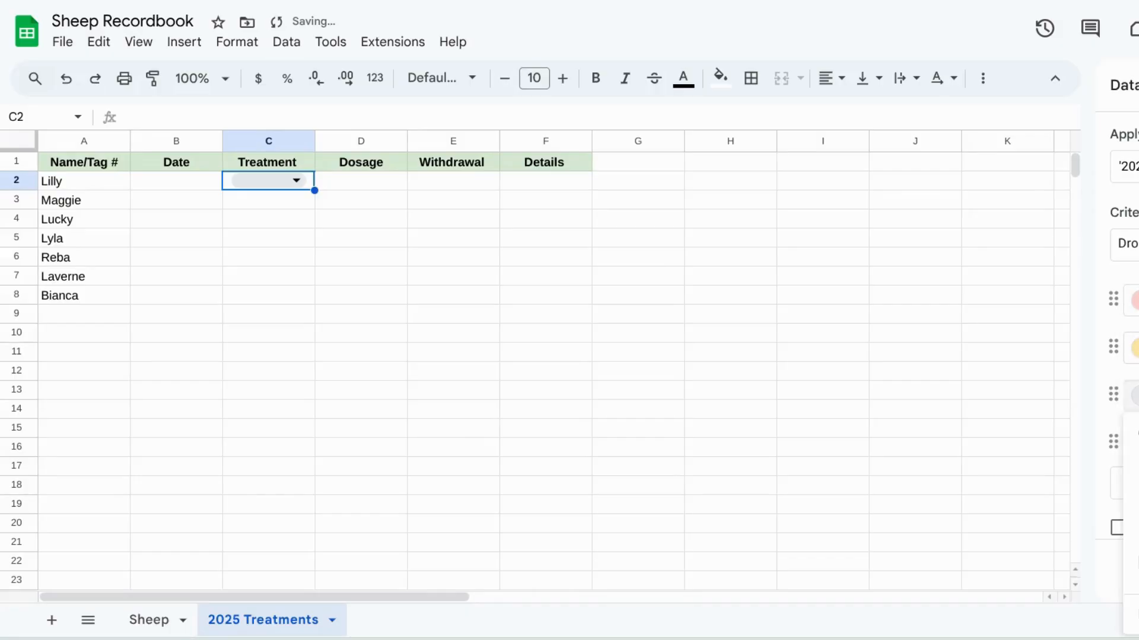
{"action": "left_click", "coordinate": [1138, 466]}
{"action": "left_click", "coordinate": [1135, 443]}
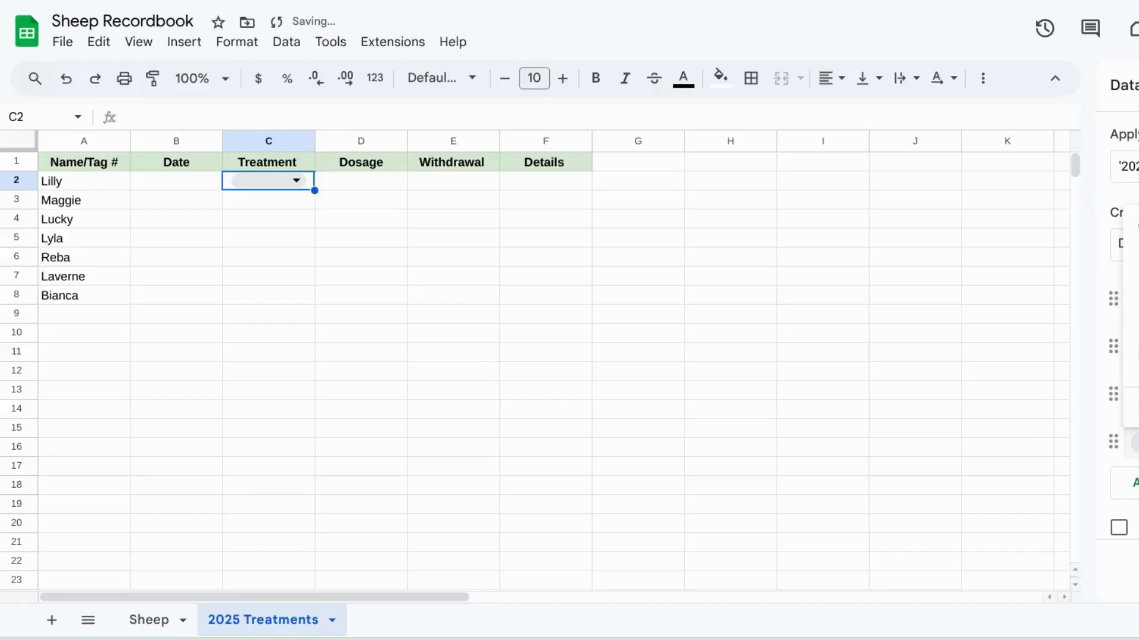
{"action": "left_click", "coordinate": [1137, 260]}
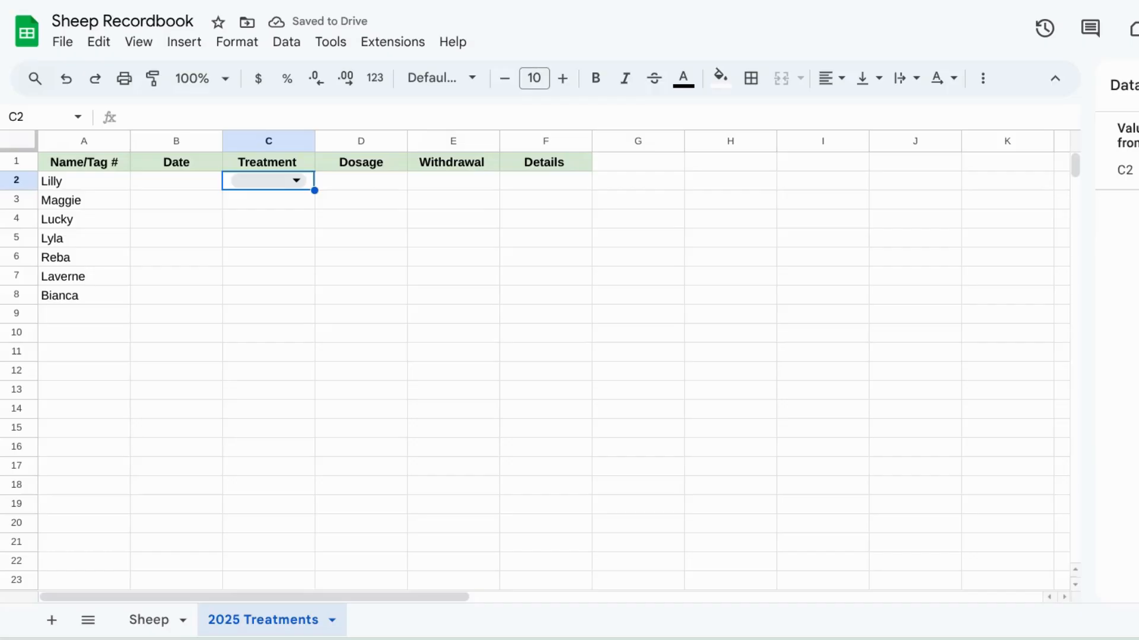
Step: Copy the C2 dropdown down the Treatment column through C16
{"action": "left_click", "coordinate": [365, 219]}
{"action": "left_click", "coordinate": [308, 181]}
{"action": "left_click_drag", "start_coordinate": [314, 190], "coordinate": [310, 445]}
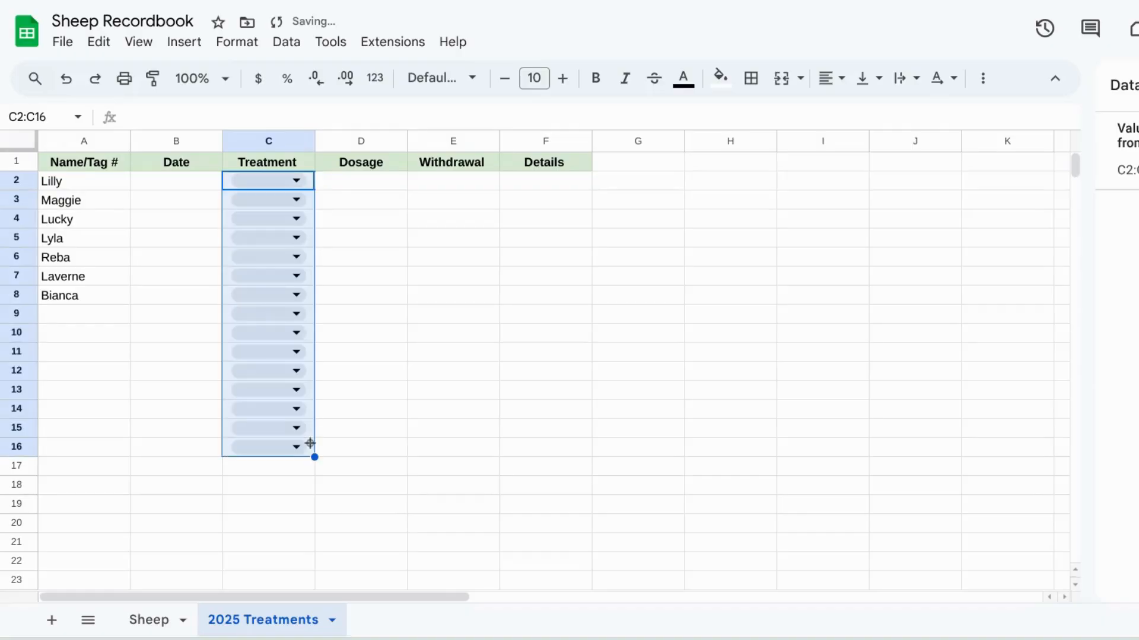
{"action": "left_click", "coordinate": [392, 412]}
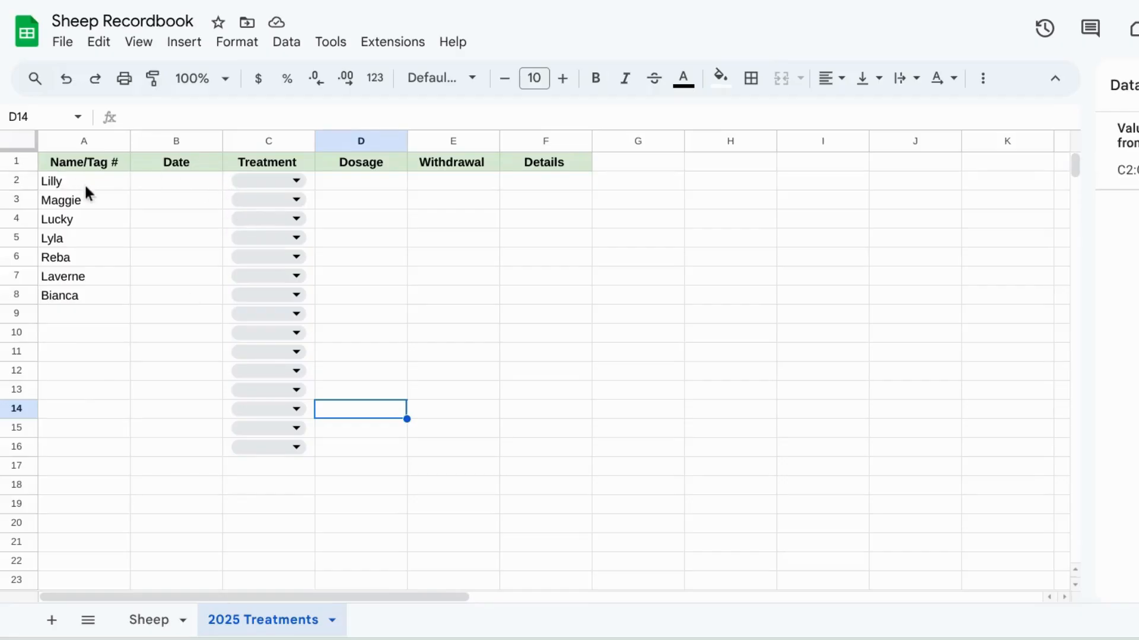
Step: Enter the date 2/1/2025 for Lilly and Maggie in B2 and B3
{"action": "double_click", "coordinate": [161, 185]}
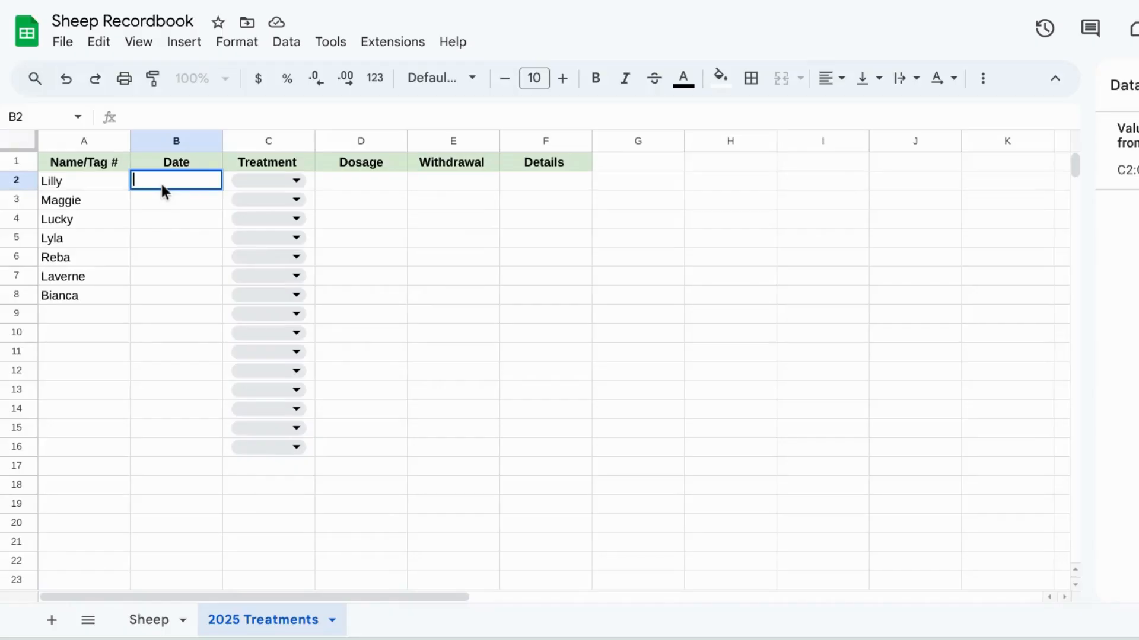
{"action": "type", "text": "2/1/2025"}
{"action": "key", "text": "Return"}
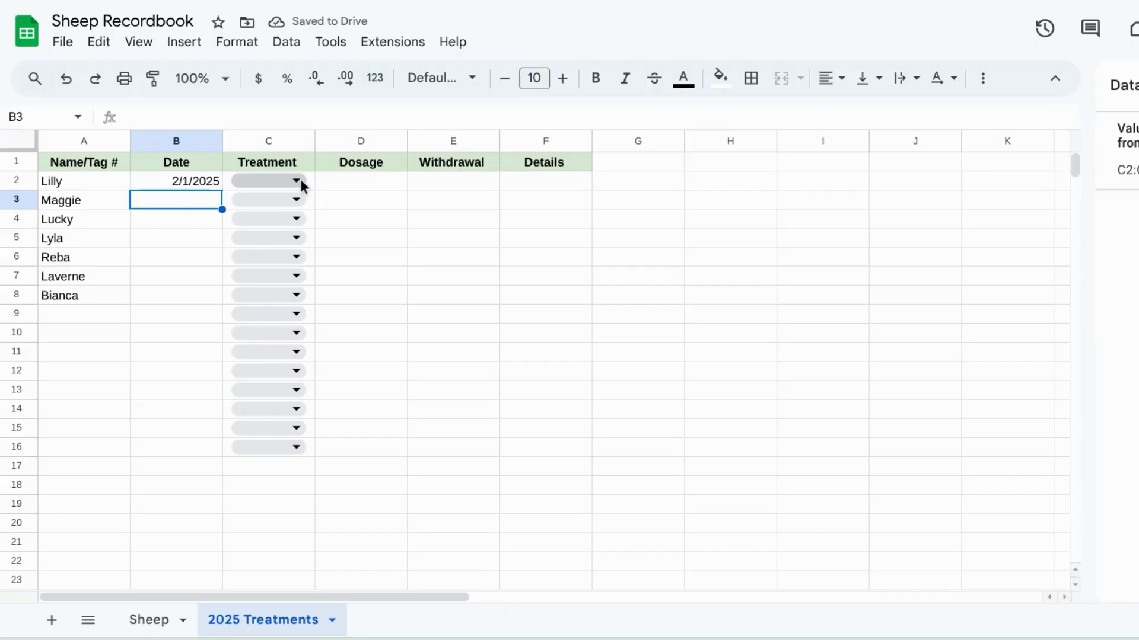
{"action": "type", "text": "2/"}
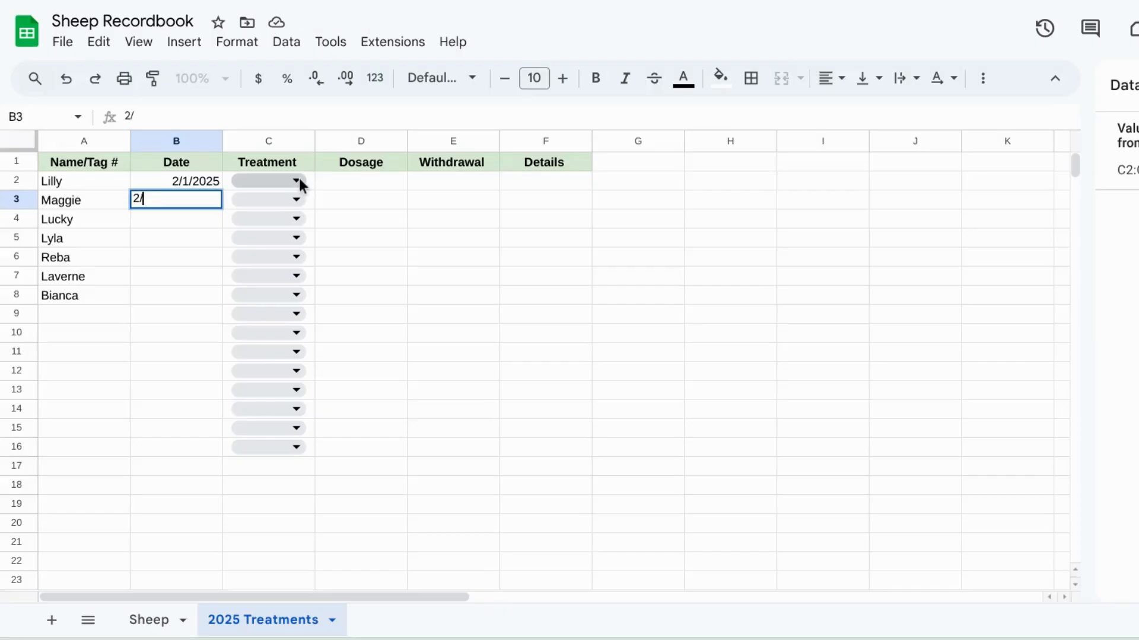
{"action": "type", "text": "1/2025"}
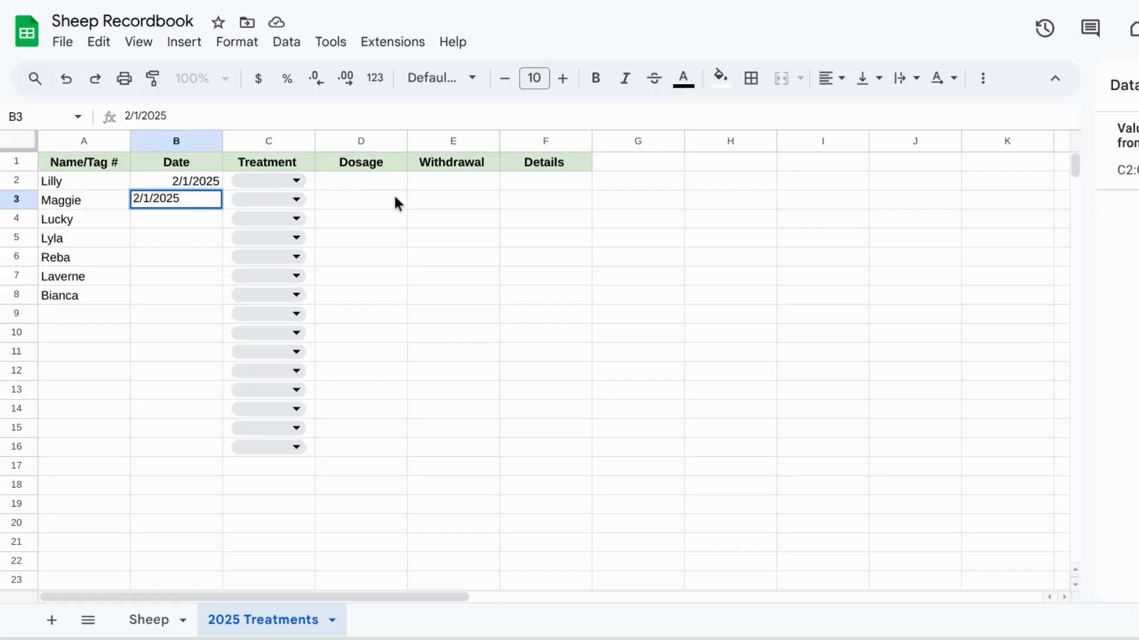
{"action": "left_click", "coordinate": [394, 203]}
Step: Pick treatments: Deworm for rows 2–3, Nuflor for rows 4–6, LA200 for row 7, Penicillin for row 8
{"action": "left_click", "coordinate": [296, 180]}
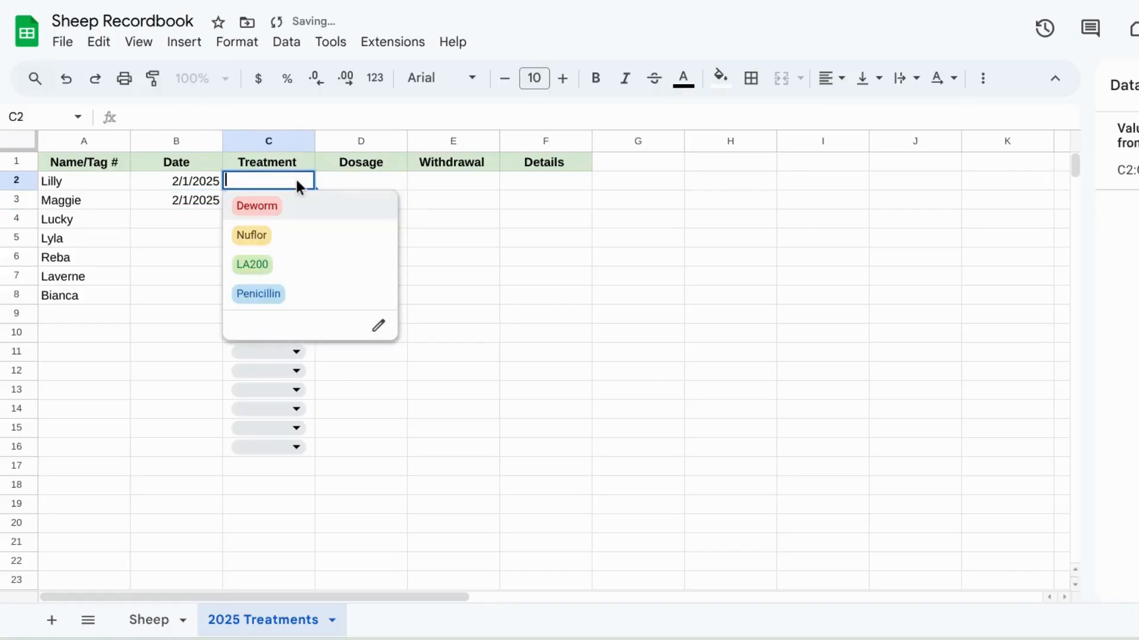
{"action": "left_click", "coordinate": [294, 205]}
{"action": "left_click", "coordinate": [295, 201]}
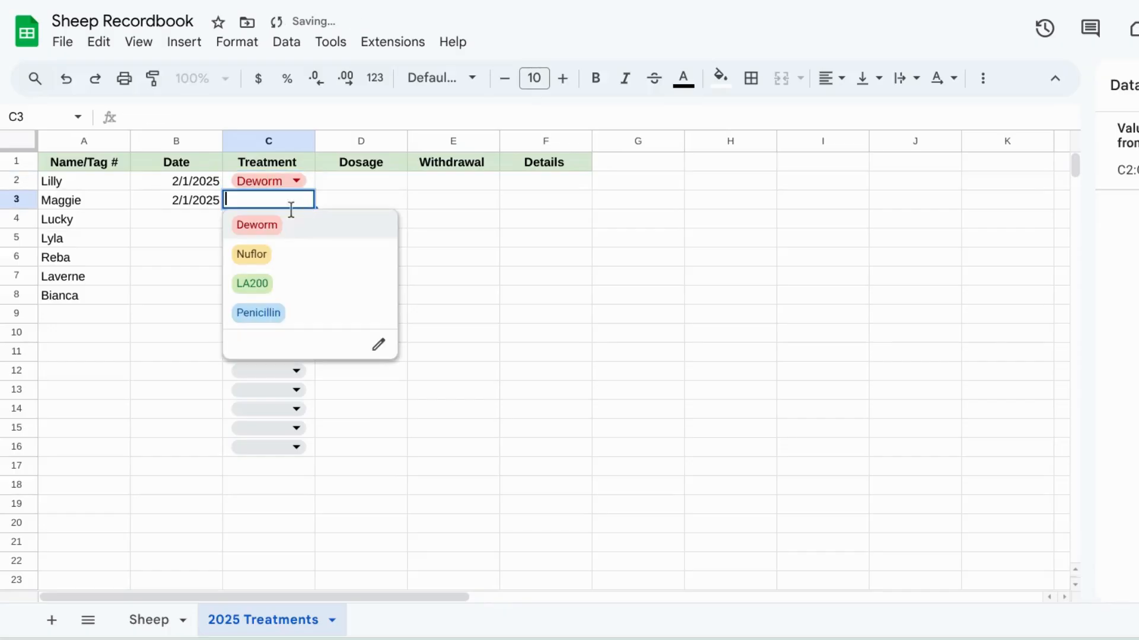
{"action": "left_click", "coordinate": [279, 226]}
{"action": "left_click", "coordinate": [296, 220]}
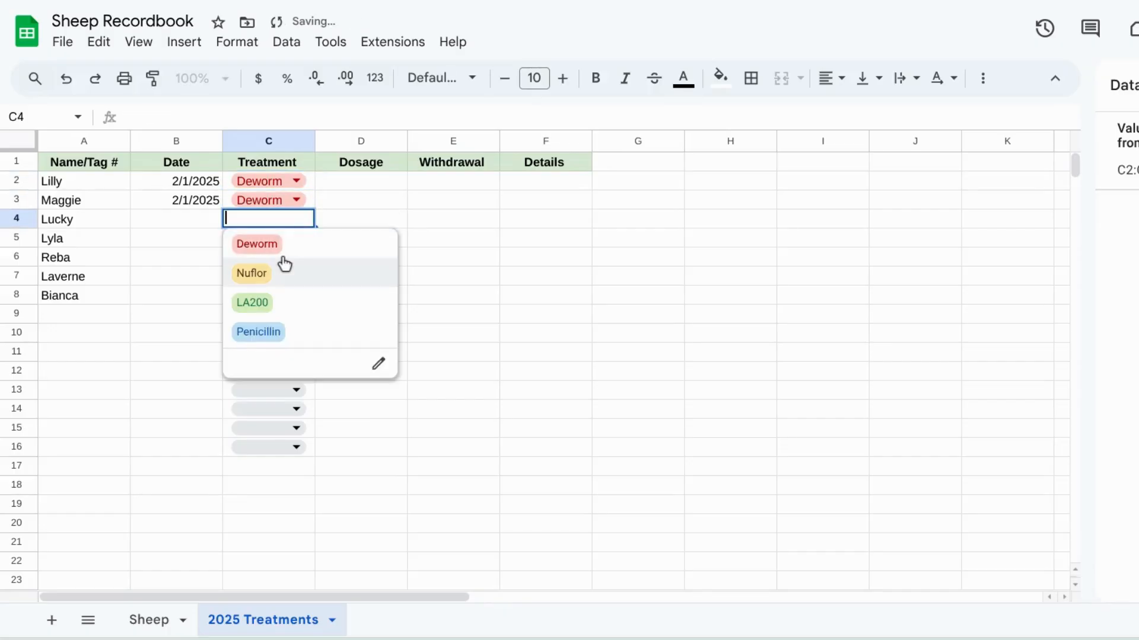
{"action": "left_click", "coordinate": [284, 270]}
{"action": "left_click", "coordinate": [295, 237]}
{"action": "left_click", "coordinate": [281, 298]}
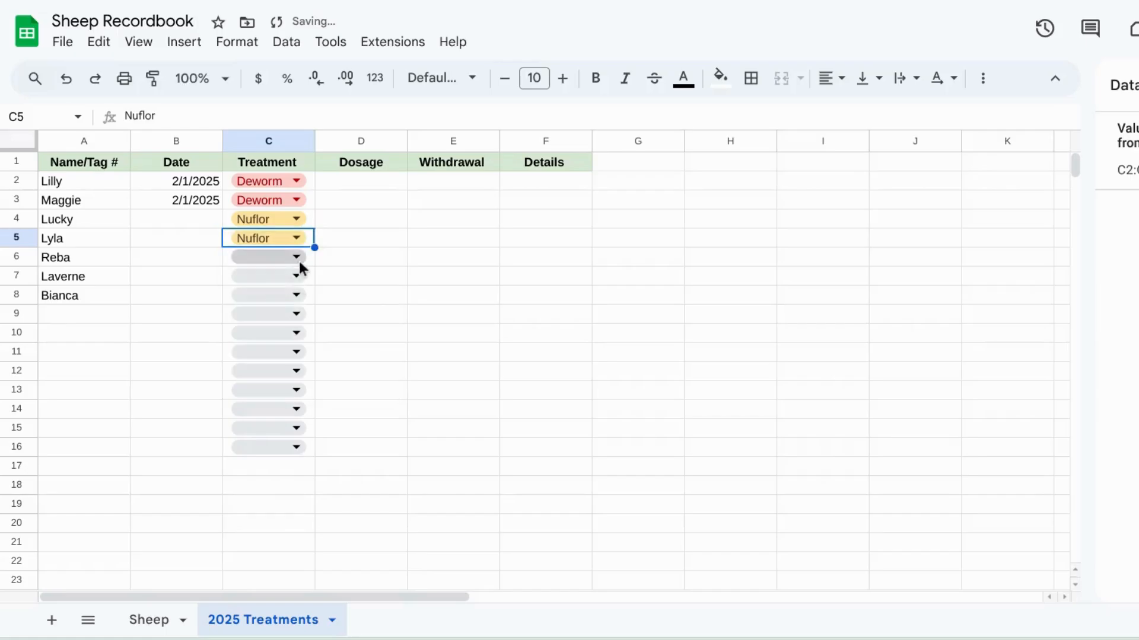
{"action": "left_click", "coordinate": [297, 258]}
{"action": "left_click", "coordinate": [292, 313]}
{"action": "left_click", "coordinate": [296, 276]}
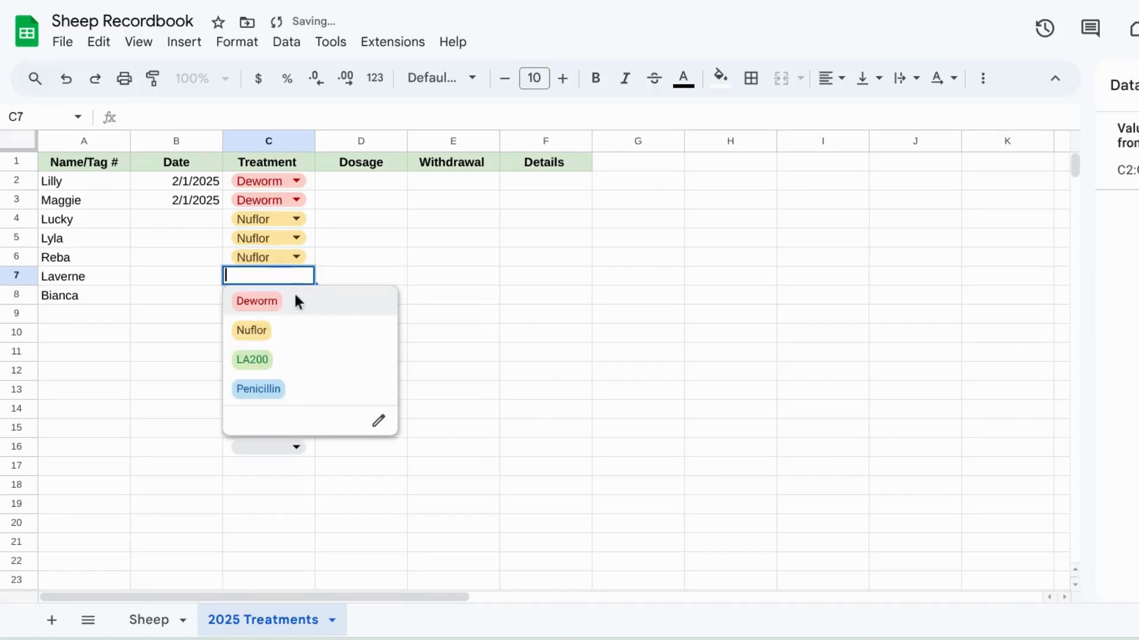
{"action": "left_click", "coordinate": [267, 359]}
{"action": "left_click", "coordinate": [298, 296]}
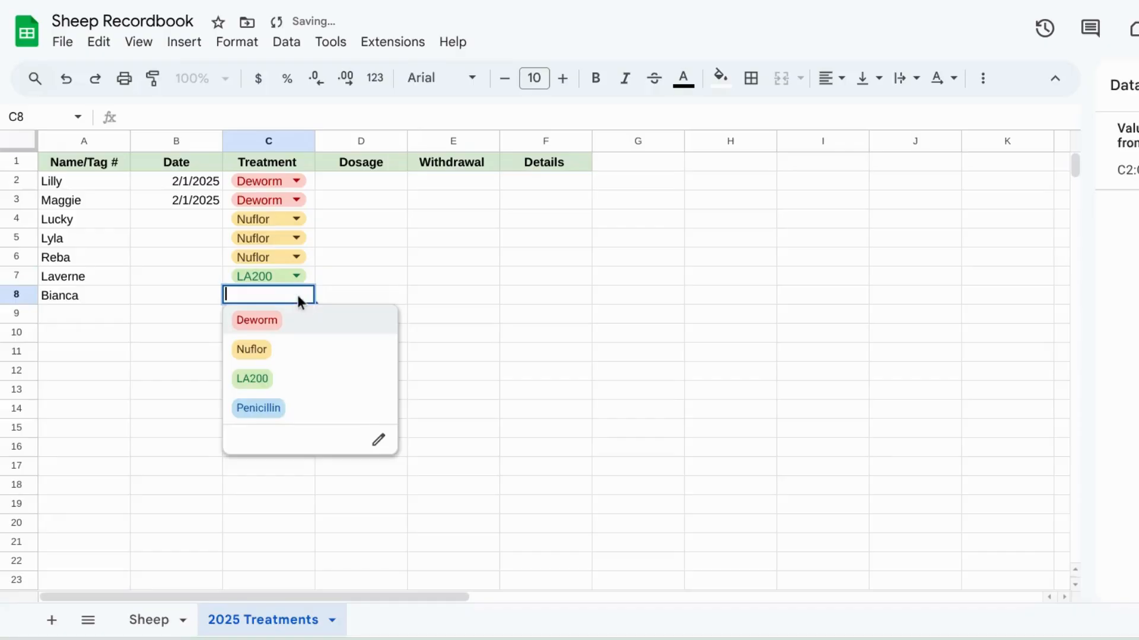
{"action": "left_click", "coordinate": [279, 408]}
{"action": "left_click", "coordinate": [524, 319]}
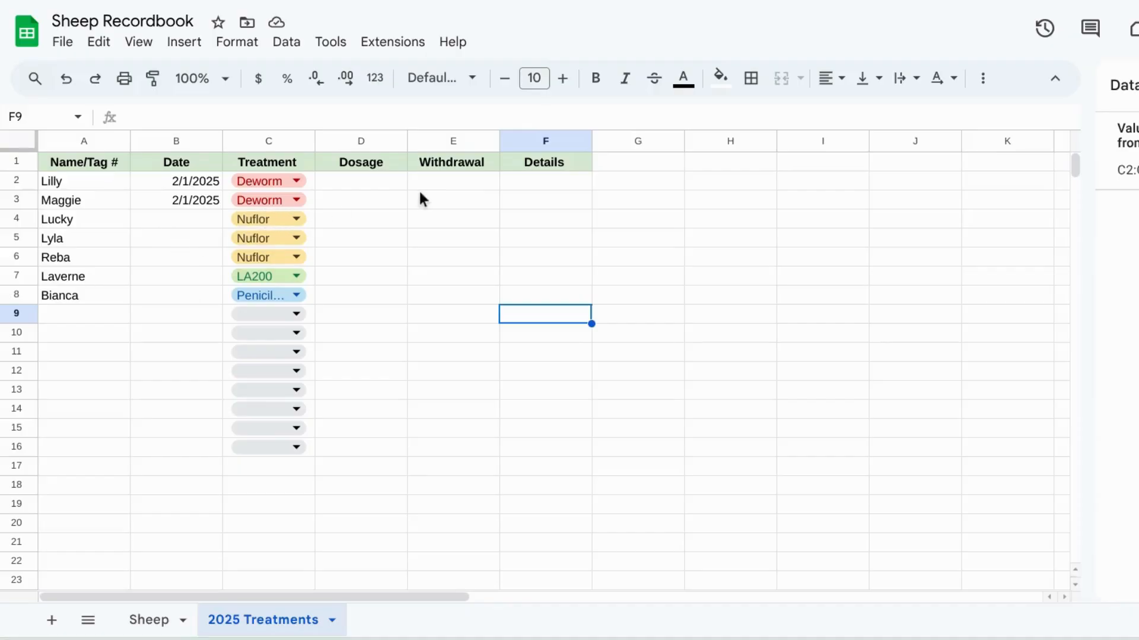
Step: Open the Treatment dropdown's option editor from cell C9
{"action": "left_click", "coordinate": [458, 182]}
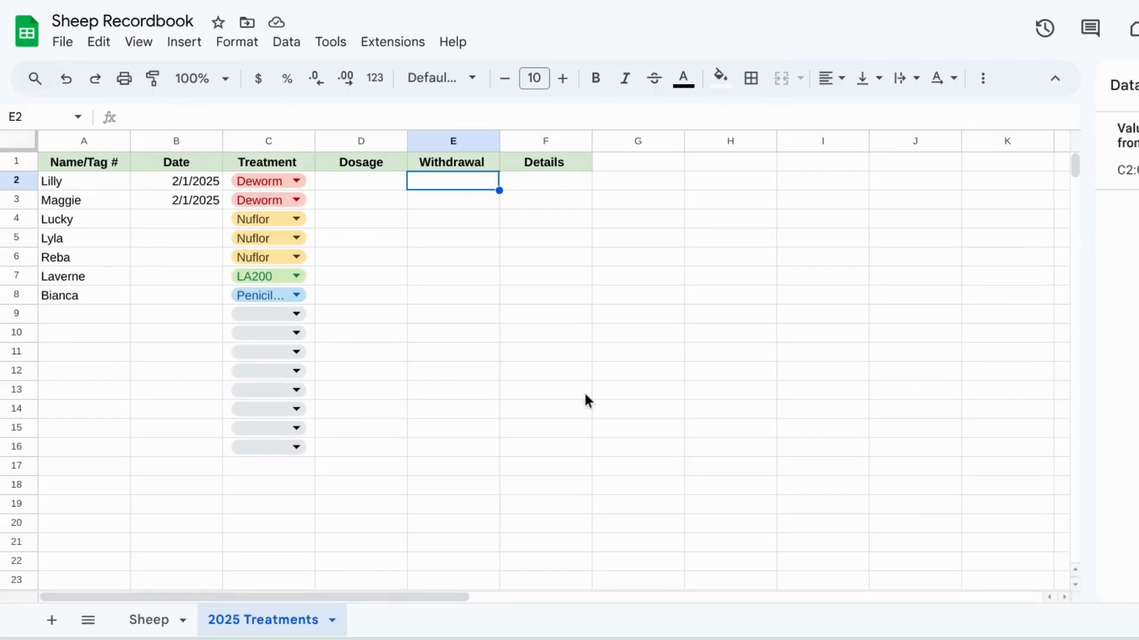
{"action": "left_click", "coordinate": [297, 315]}
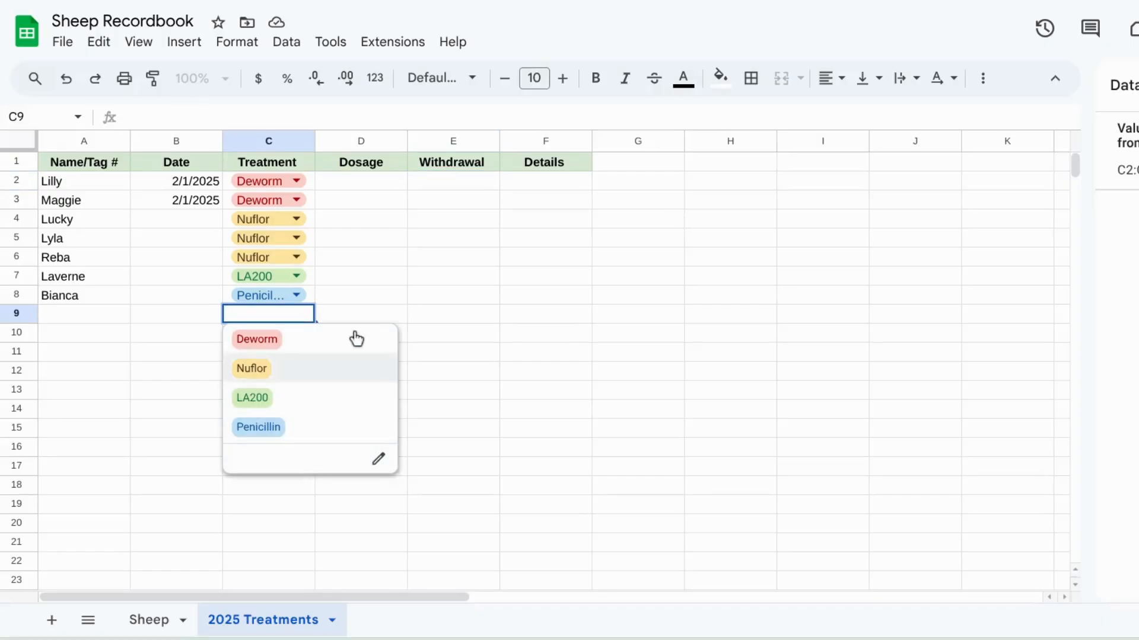
{"action": "left_click", "coordinate": [411, 302]}
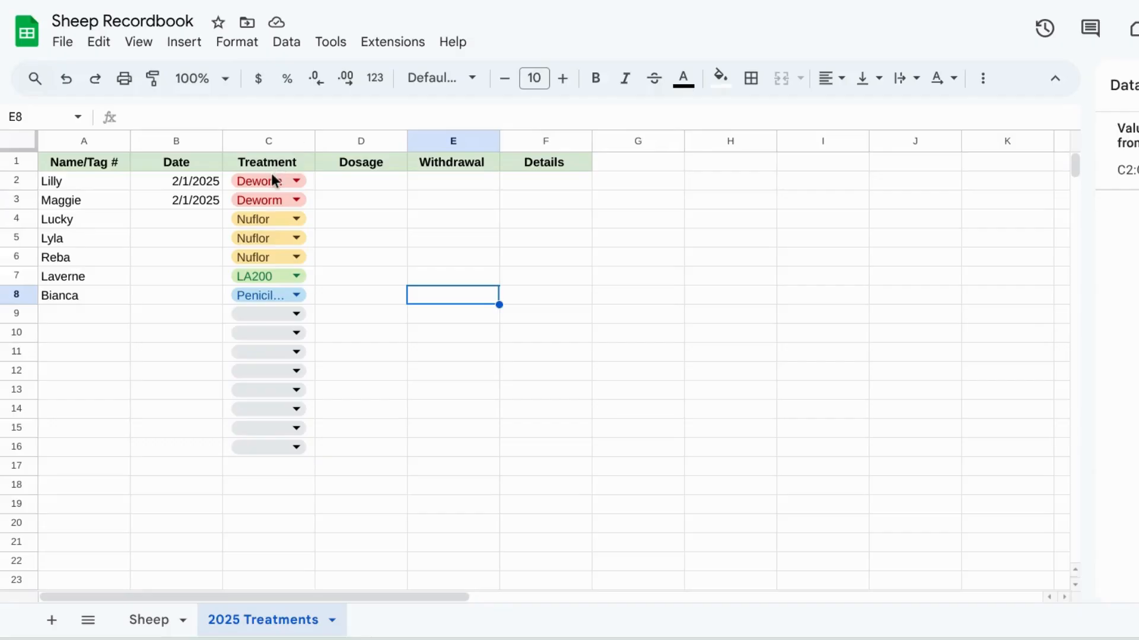
{"action": "left_click", "coordinate": [299, 314]}
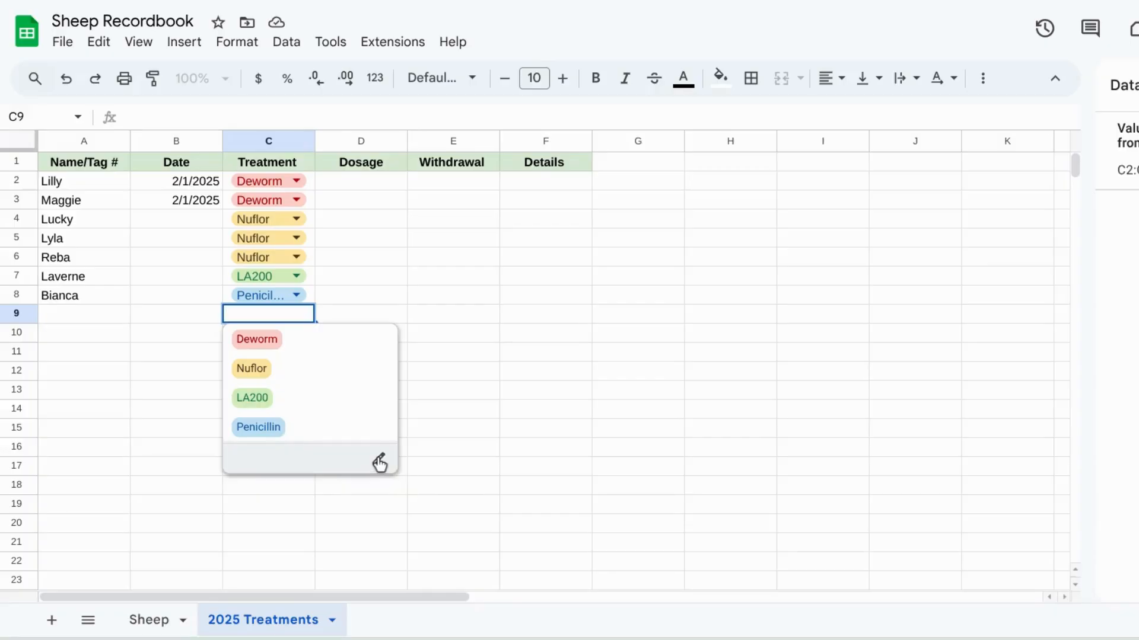
{"action": "left_click", "coordinate": [380, 462]}
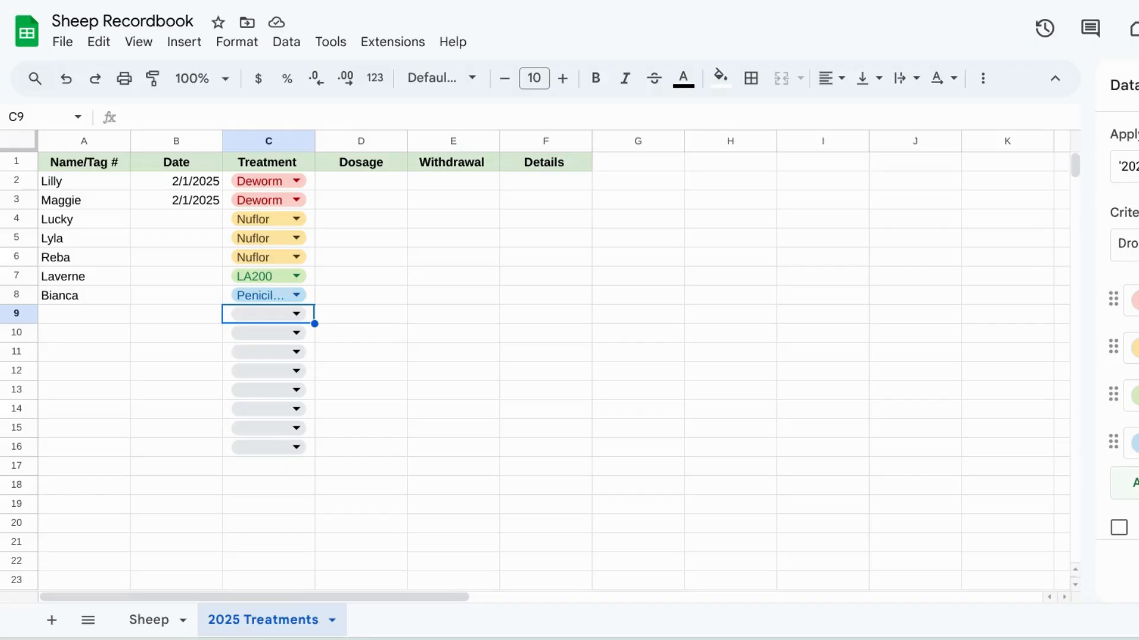
Step: Save the Treatment dropdown's options and apply the change to all matching dropdowns in the column
{"action": "key", "text": "Return"}
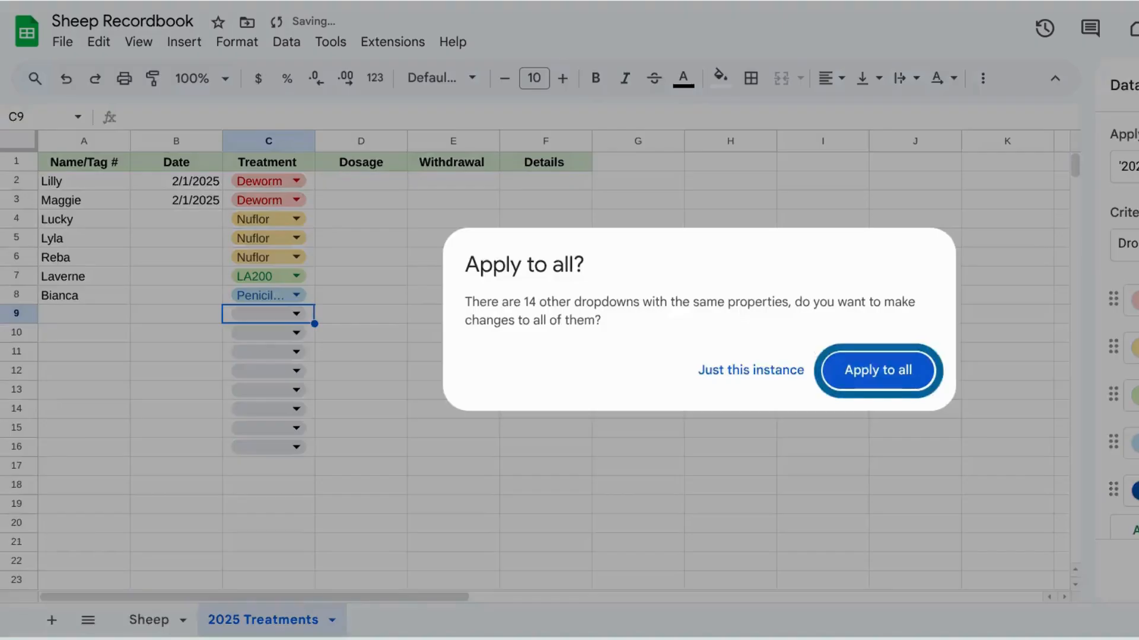
{"action": "left_click", "coordinate": [885, 370]}
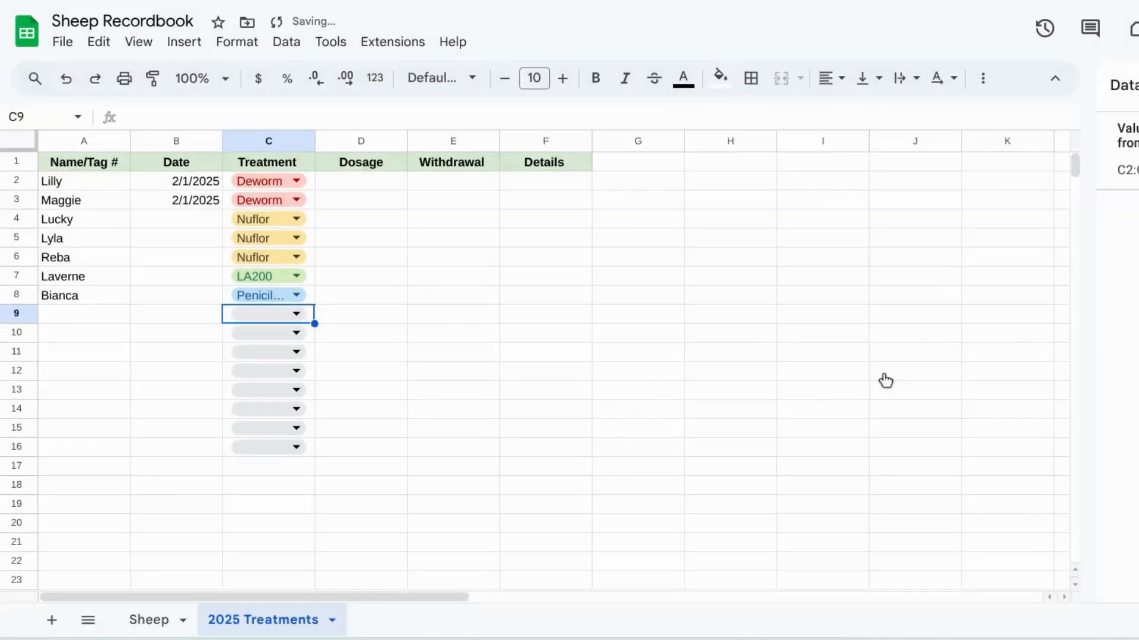
Step: Pick CDT as the treatment for row 9
{"action": "left_click", "coordinate": [297, 315]}
{"action": "left_click", "coordinate": [266, 456]}
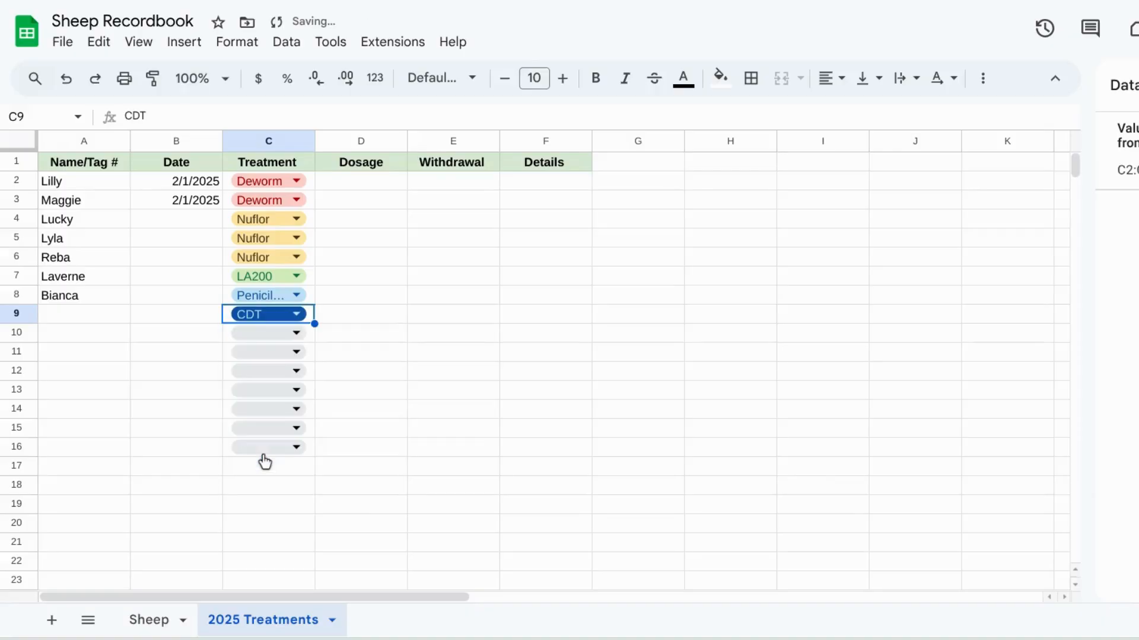
{"action": "left_click", "coordinate": [540, 261]}
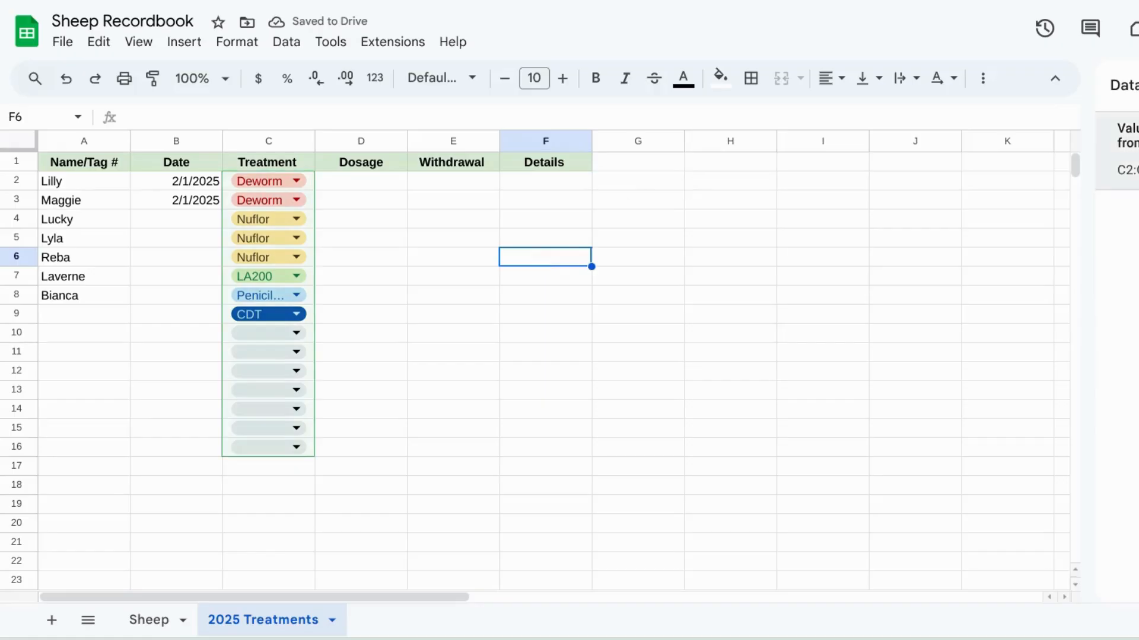
{"action": "left_click", "coordinate": [639, 220]}
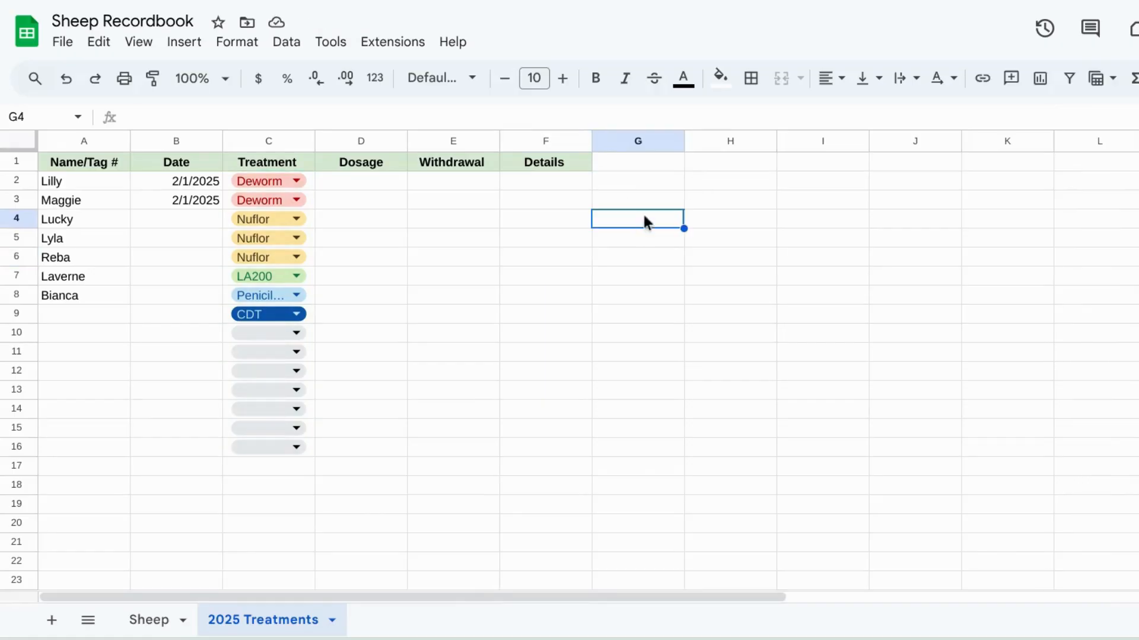
Step: Enter the heading December Deworming in H1 and widen column H to fit it
{"action": "double_click", "coordinate": [701, 165]}
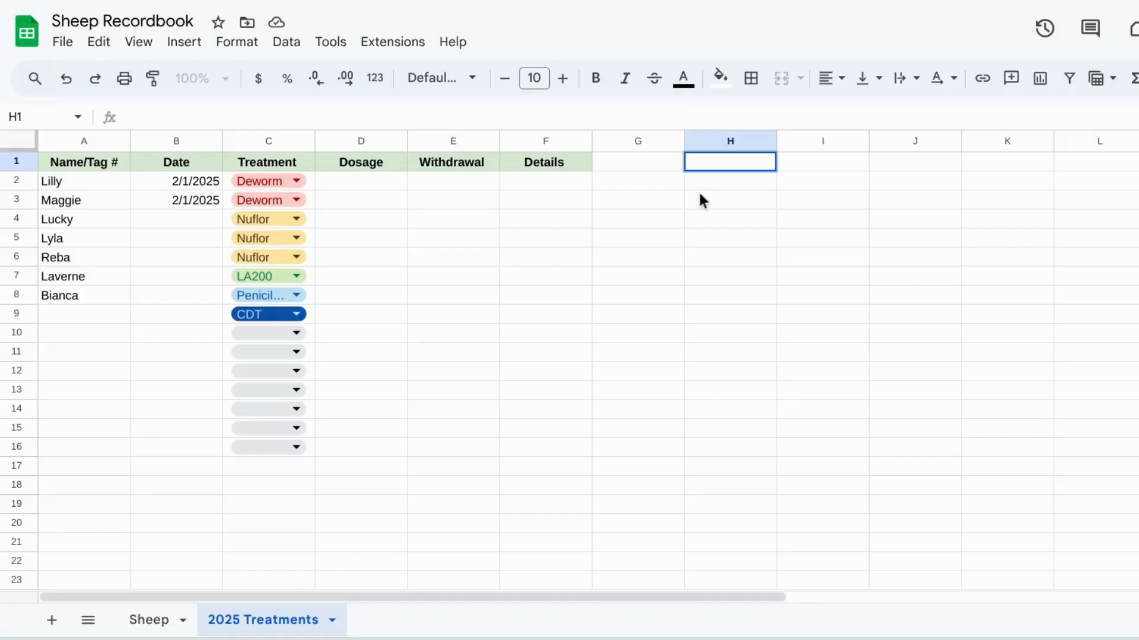
{"action": "type", "text": "December "}
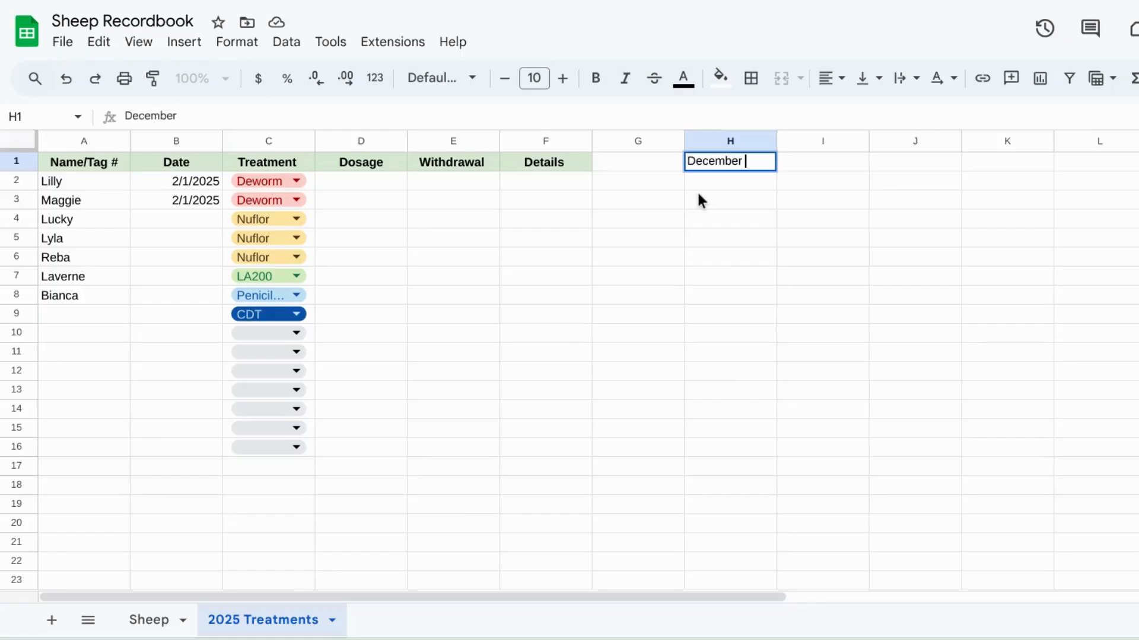
{"action": "type", "text": "Dewro"}
{"action": "key", "text": "BackSpace"}
{"action": "key", "text": "BackSpace"}
{"action": "type", "text": "orming"}
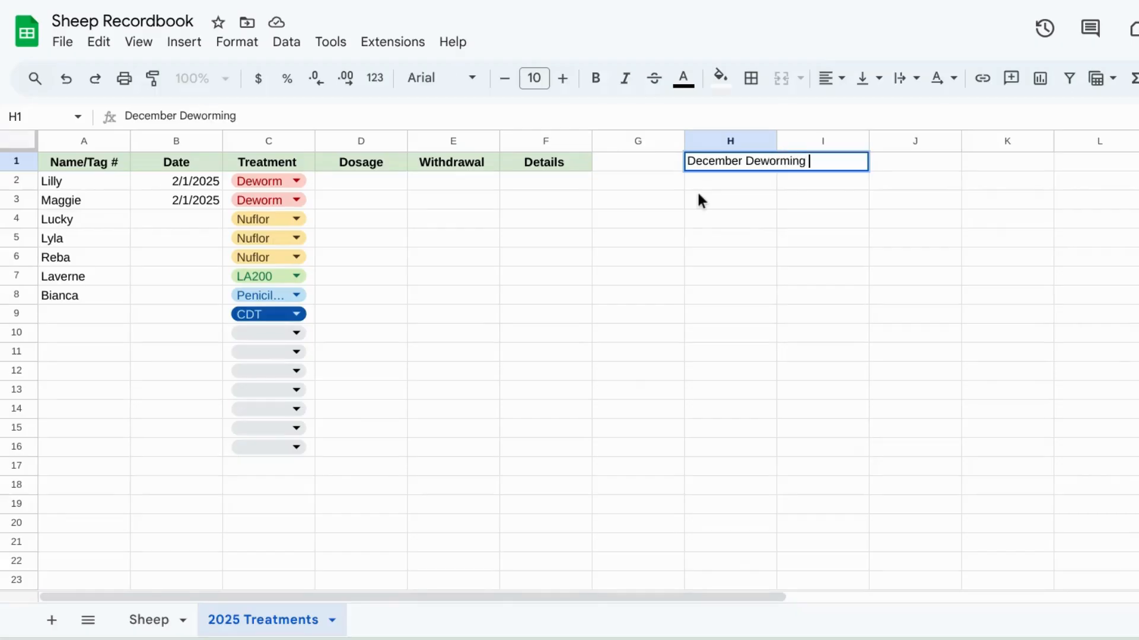
{"action": "left_click", "coordinate": [844, 236]}
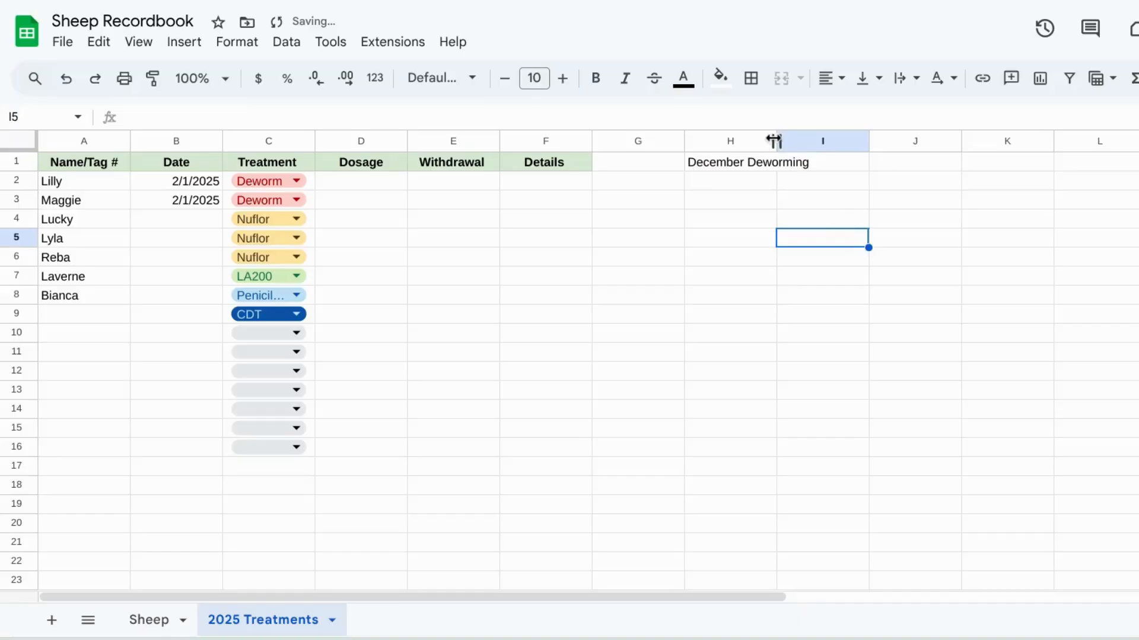
{"action": "left_click_drag", "start_coordinate": [776, 141], "coordinate": [810, 143]}
{"action": "left_click", "coordinate": [786, 181]}
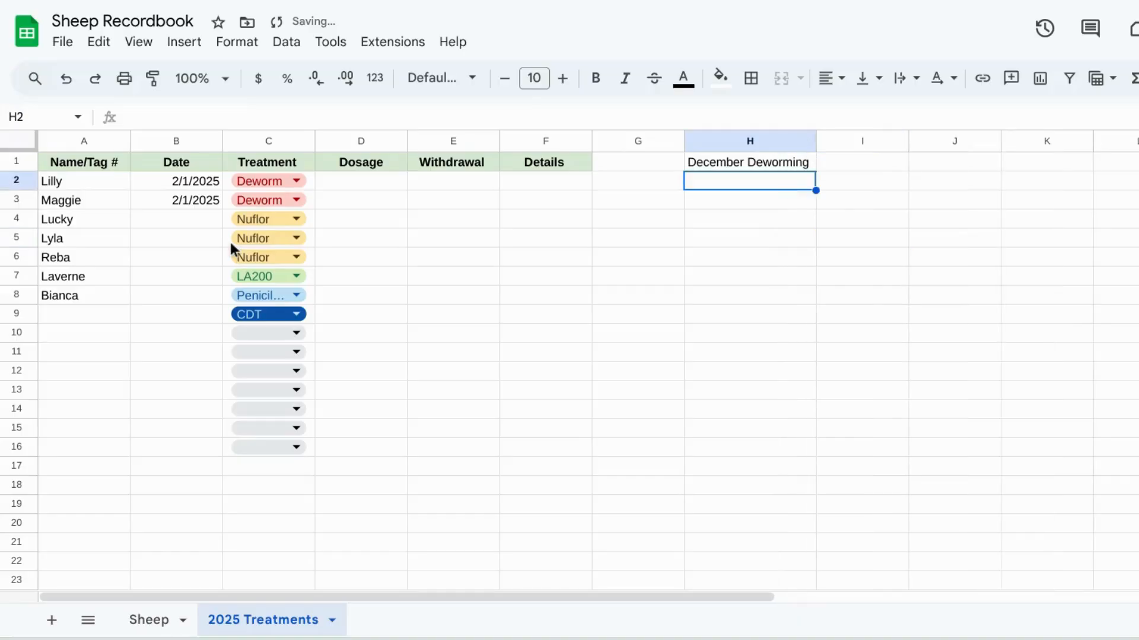
Step: Copy the sheep names from A2:A8 of the treatments sheet into H2:H8
{"action": "left_click", "coordinate": [147, 619]}
{"action": "left_click_drag", "start_coordinate": [79, 180], "coordinate": [83, 375]}
{"action": "left_click", "coordinate": [70, 218]}
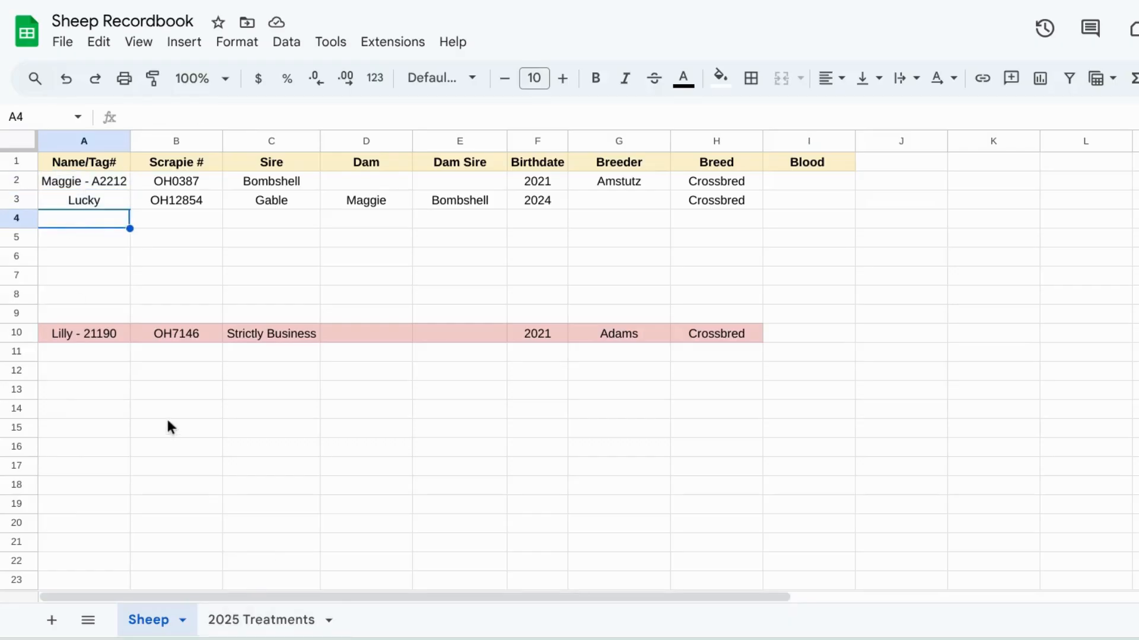
{"action": "left_click", "coordinate": [261, 620]}
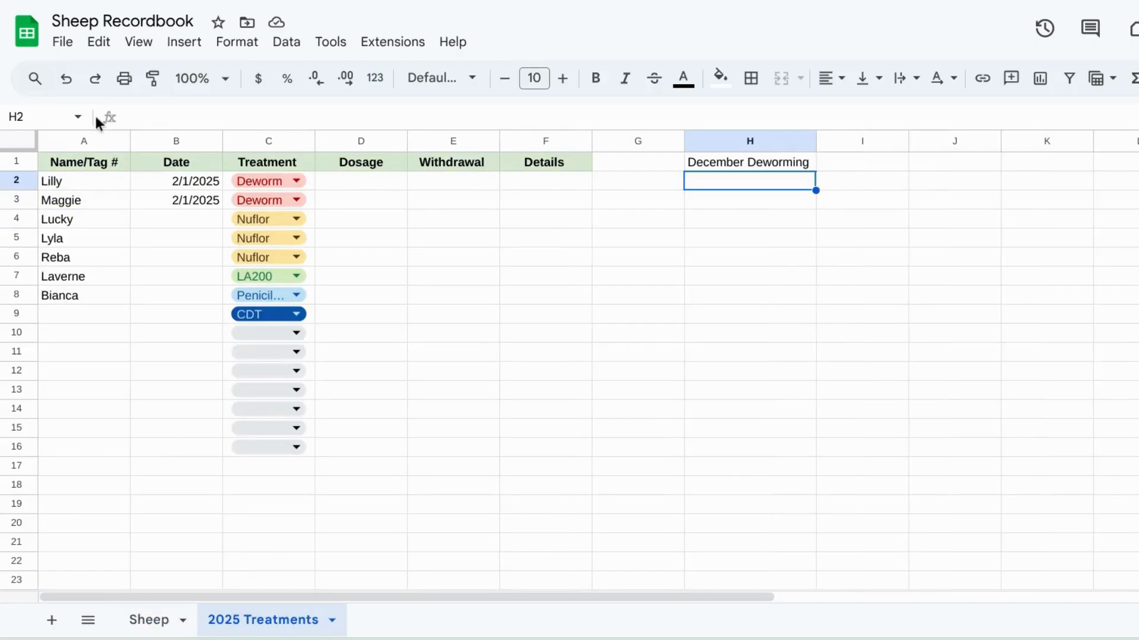
{"action": "left_click_drag", "start_coordinate": [66, 182], "coordinate": [77, 290]}
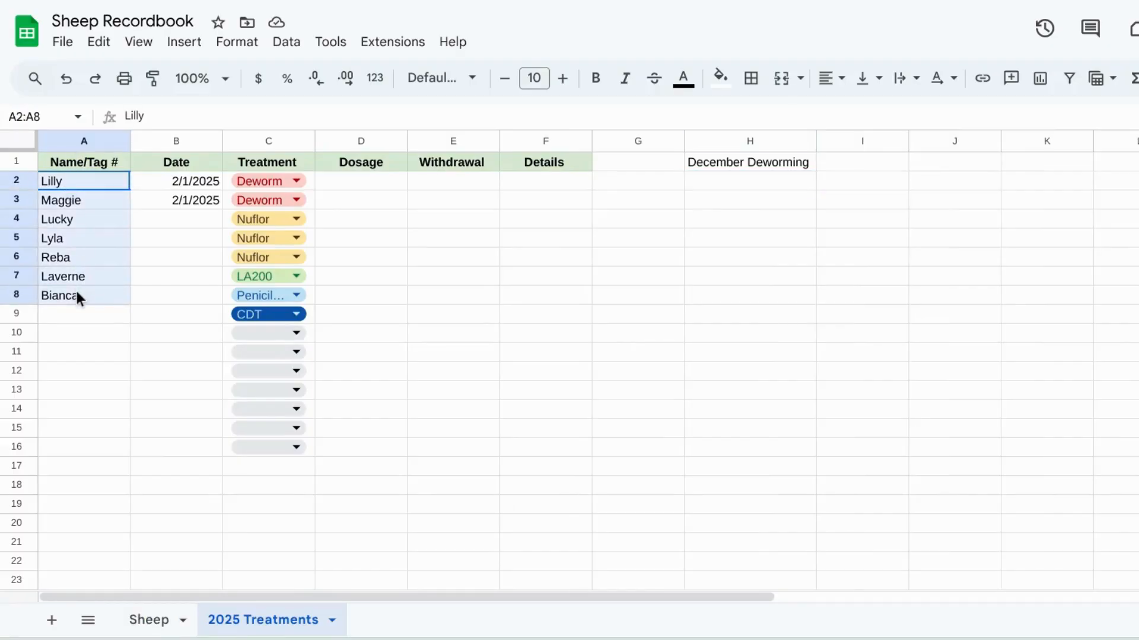
{"action": "key", "text": "ctrl+c"}
{"action": "left_click", "coordinate": [731, 182]}
{"action": "key", "text": "ctrl+v"}
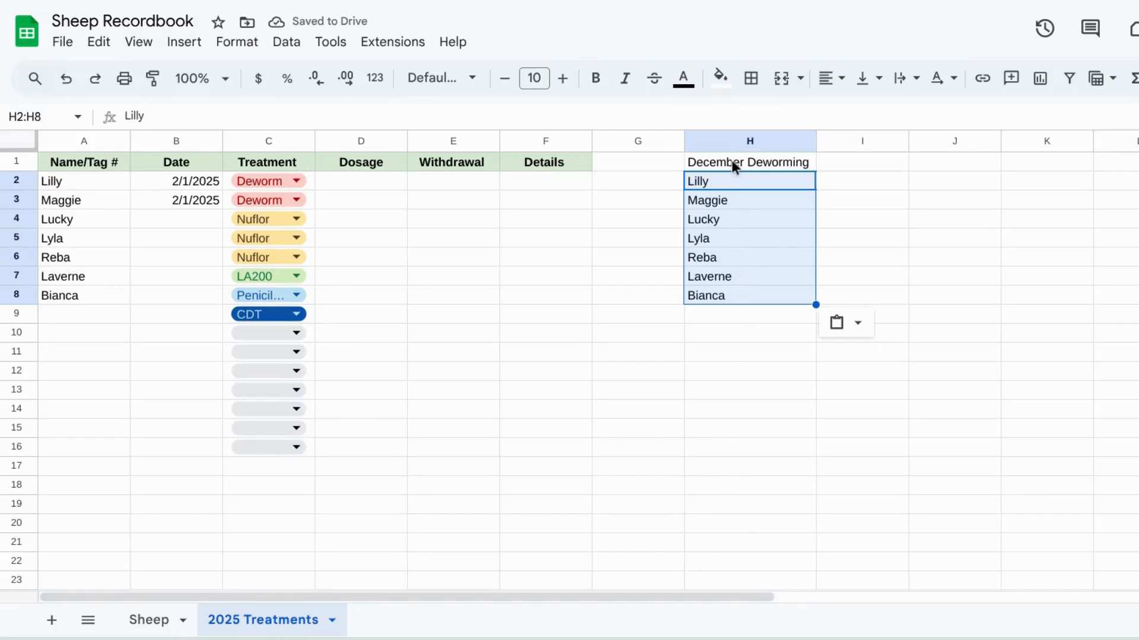
Step: Insert checkboxes in I2 and fill them down through I8 beside the names
{"action": "double_click", "coordinate": [844, 177]}
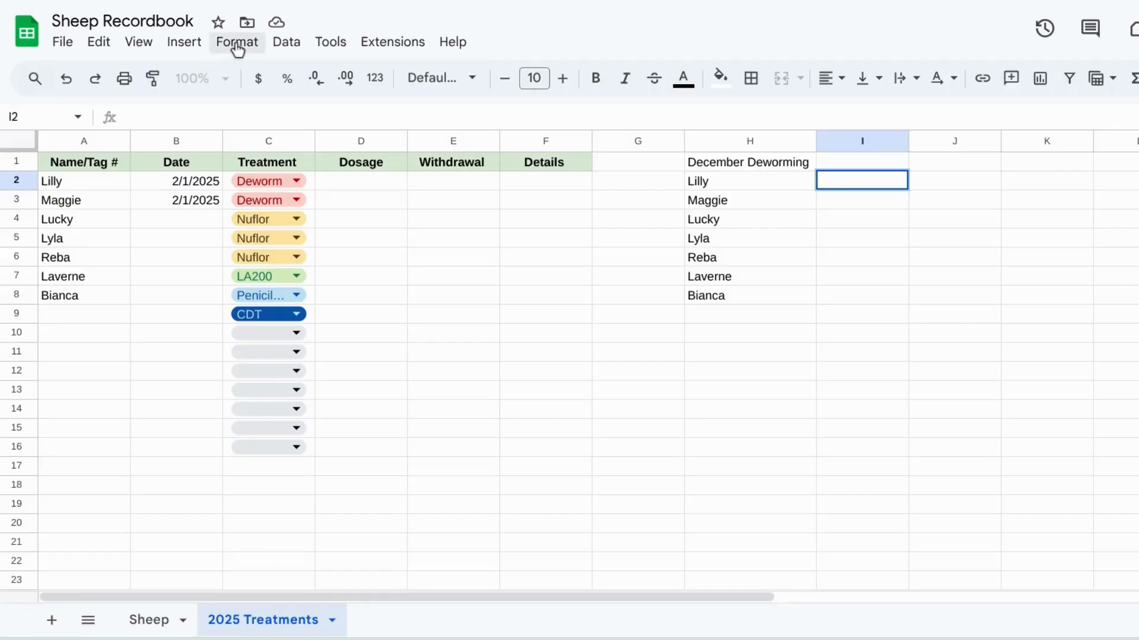
{"action": "left_click", "coordinate": [199, 51]}
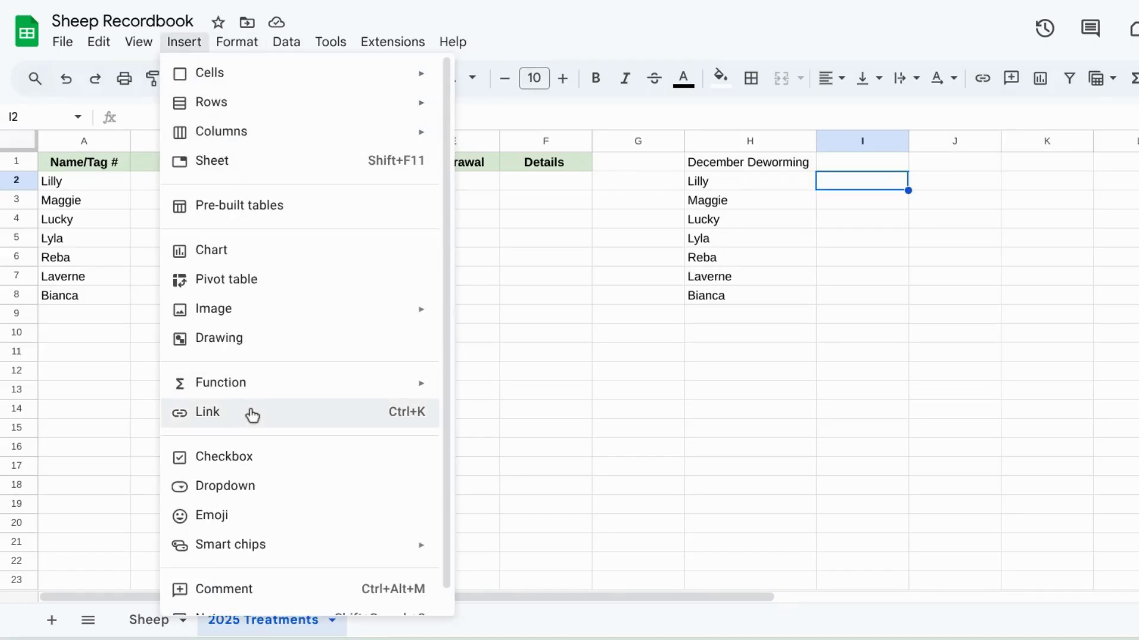
{"action": "left_click", "coordinate": [232, 461]}
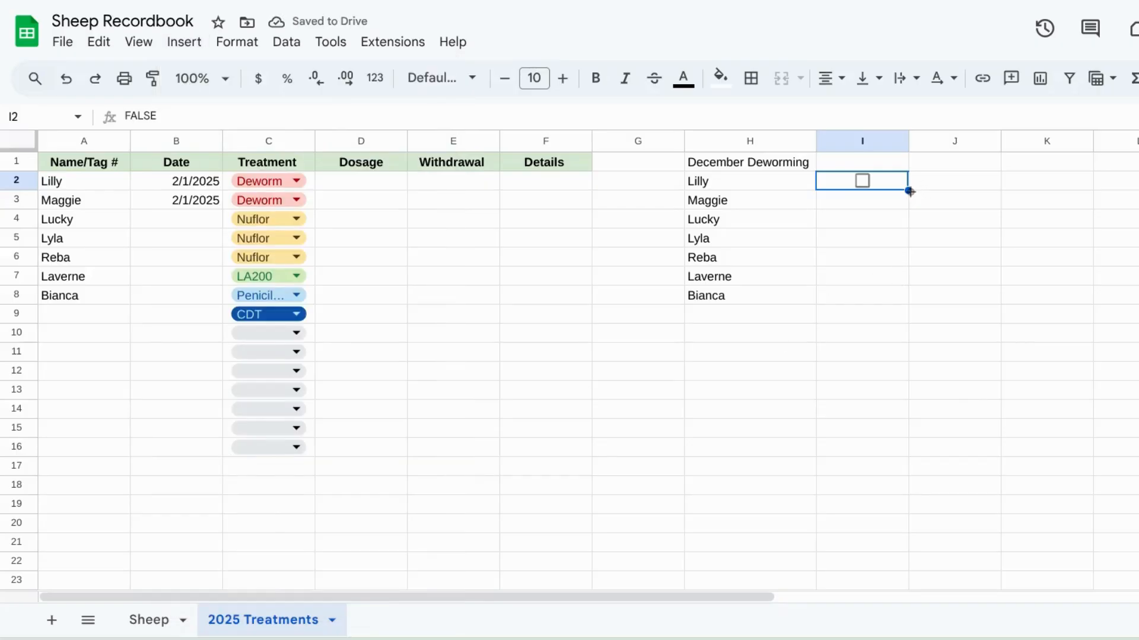
{"action": "left_click_drag", "start_coordinate": [908, 190], "coordinate": [897, 297]}
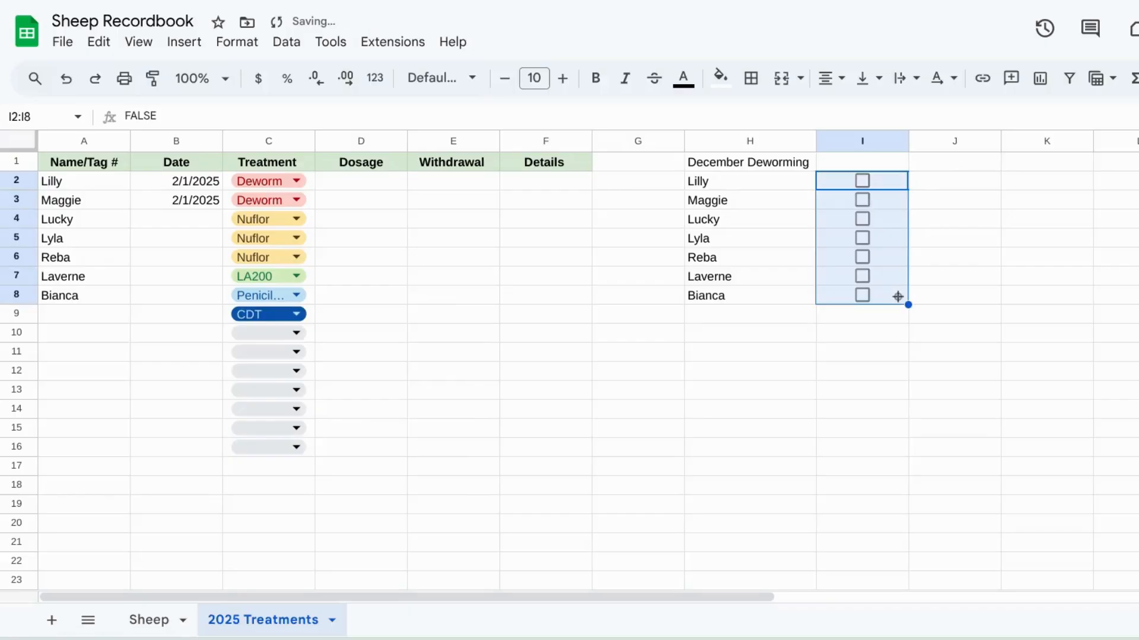
{"action": "left_click", "coordinate": [956, 170]}
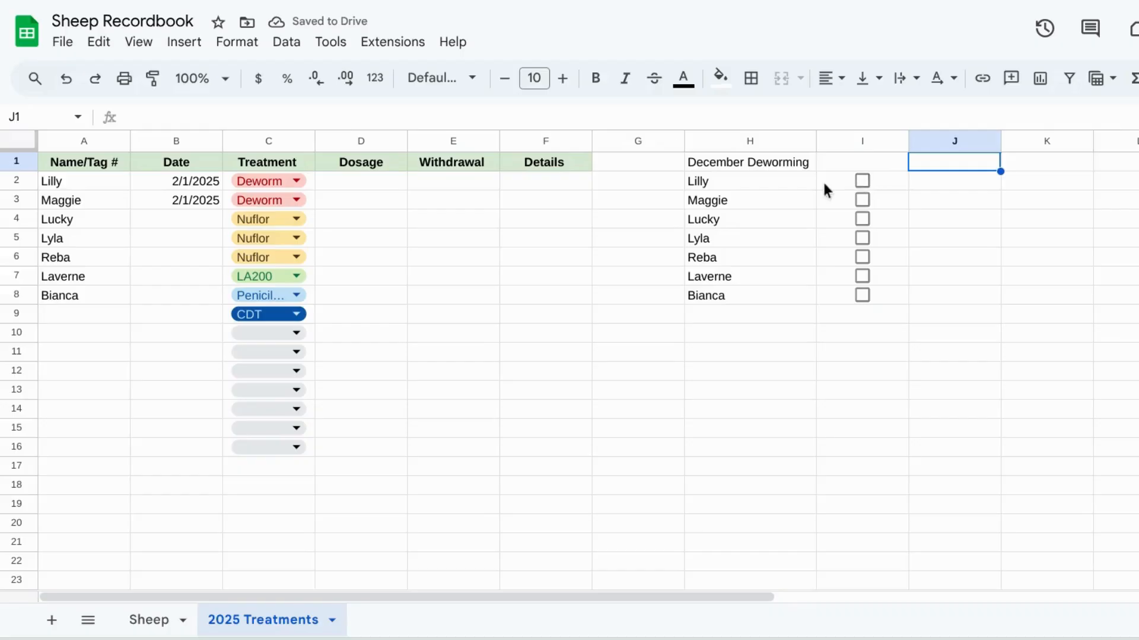
Step: Tick the checkboxes for all seven sheep in I2:I8
{"action": "left_click", "coordinate": [865, 180]}
{"action": "left_click", "coordinate": [860, 199]}
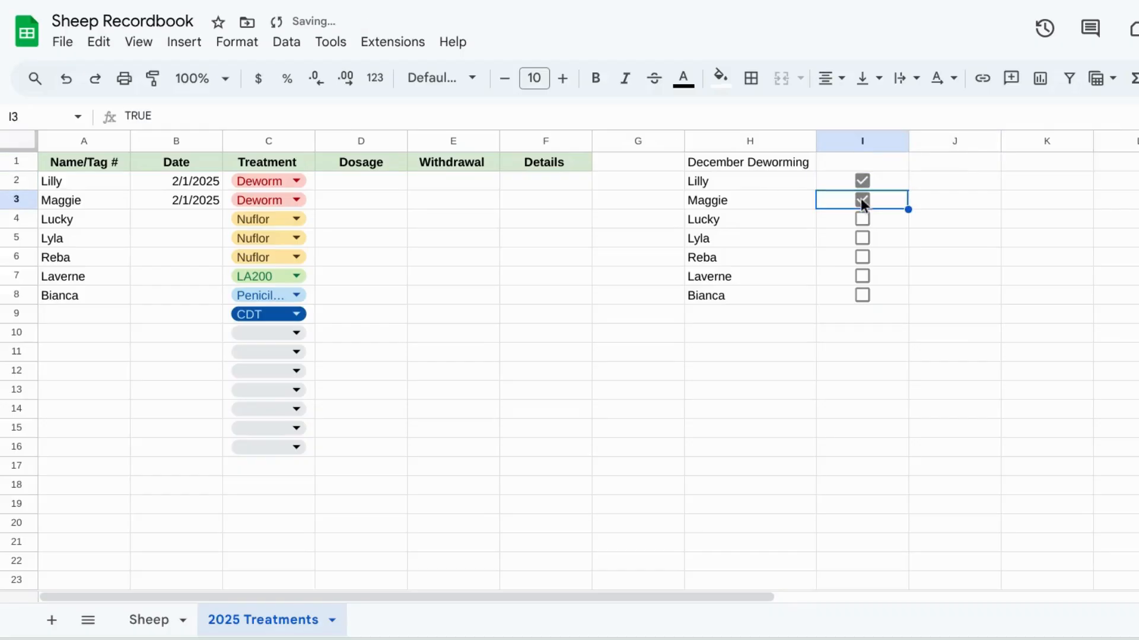
{"action": "left_click", "coordinate": [861, 219]}
{"action": "left_click", "coordinate": [862, 237]}
{"action": "left_click", "coordinate": [862, 257]}
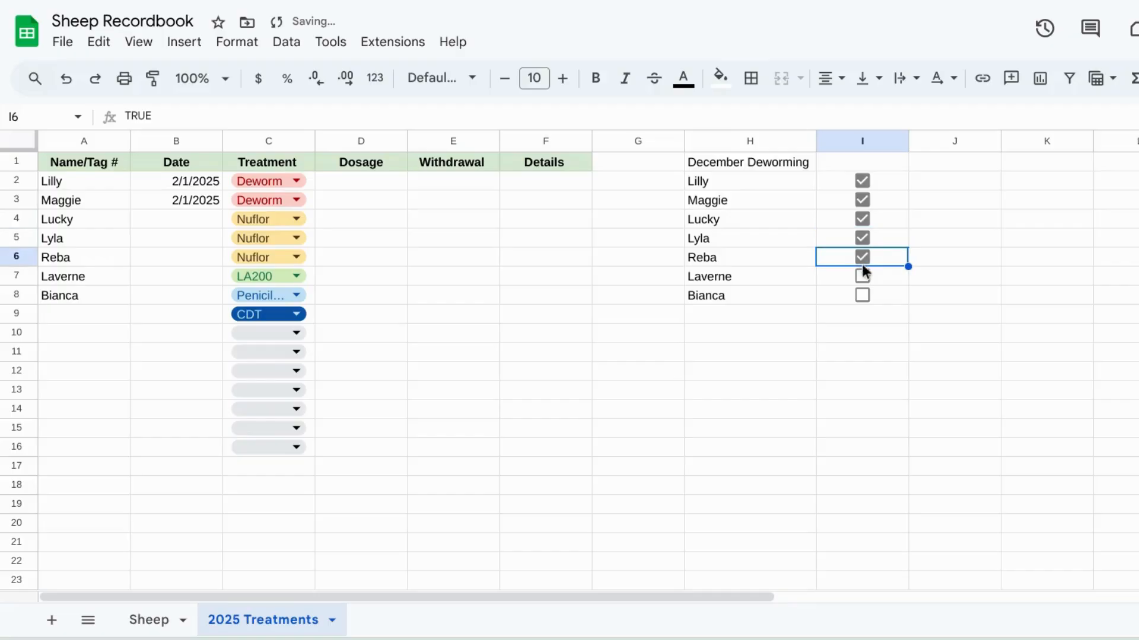
{"action": "left_click", "coordinate": [863, 276]}
{"action": "left_click", "coordinate": [862, 294]}
{"action": "left_click", "coordinate": [854, 321]}
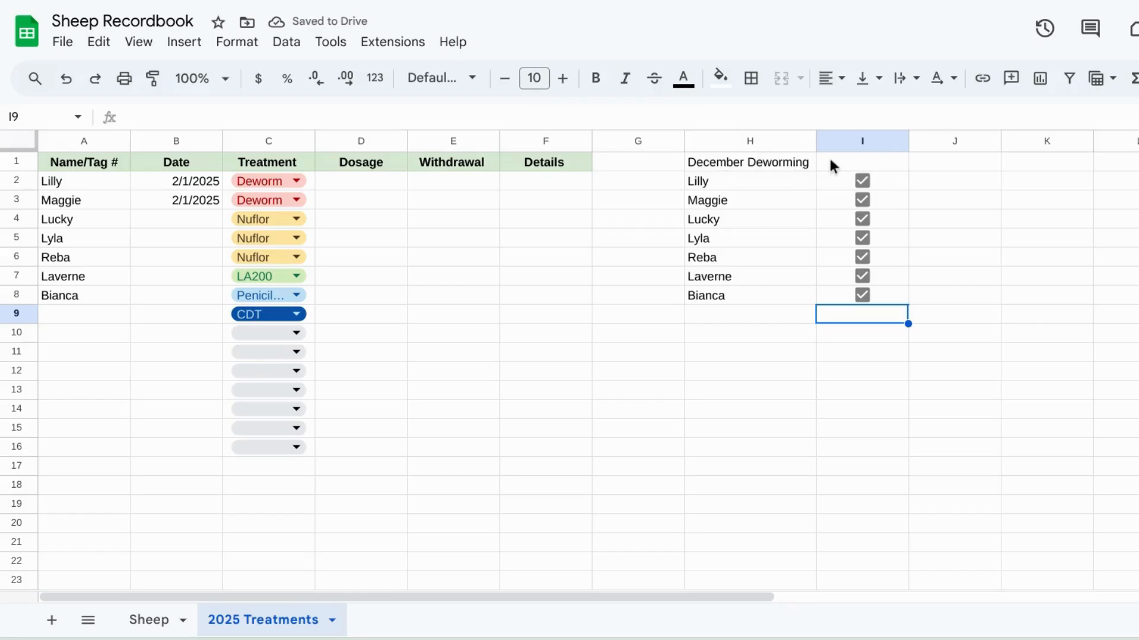
Step: Merge H1:I1 and center the December Deworming heading
{"action": "left_click_drag", "start_coordinate": [829, 159], "coordinate": [793, 168]}
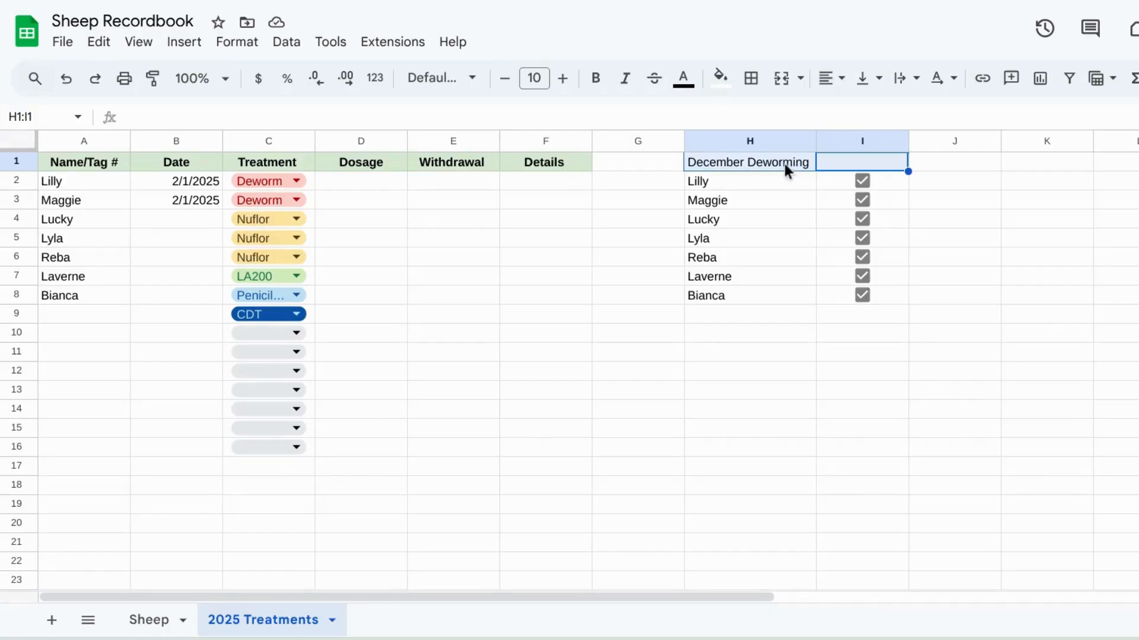
{"action": "left_click", "coordinate": [781, 79]}
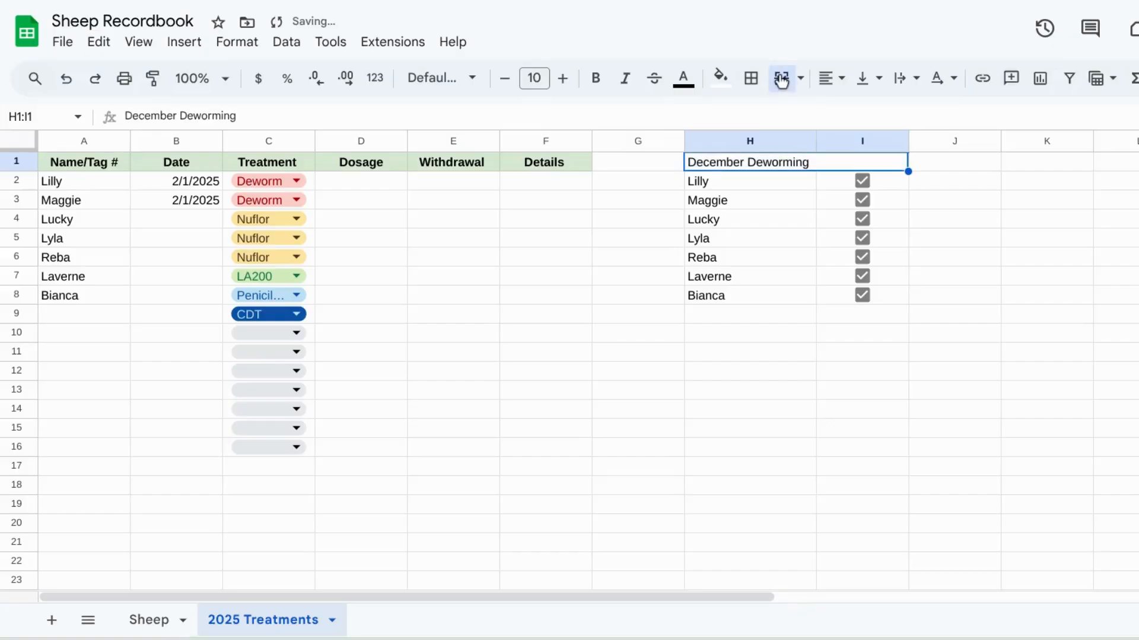
{"action": "left_click", "coordinate": [825, 79]}
{"action": "left_click", "coordinate": [858, 119]}
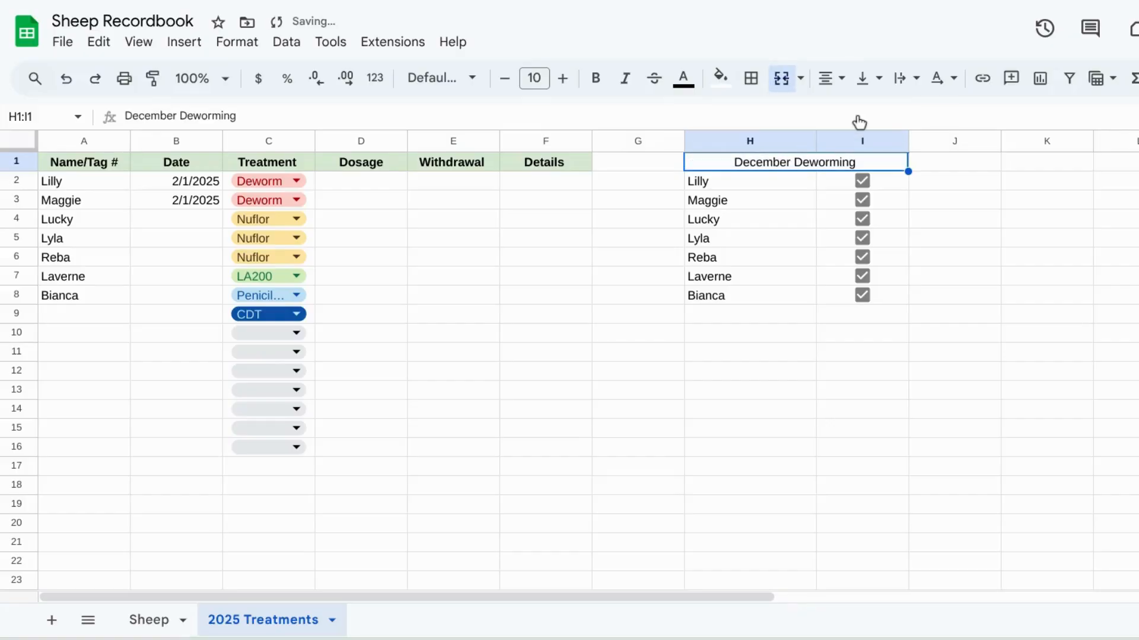
Step: Fill the merged December Deworming heading with a light red background
{"action": "left_click", "coordinate": [720, 77]}
{"action": "left_click", "coordinate": [747, 187]}
{"action": "left_click", "coordinate": [650, 418]}
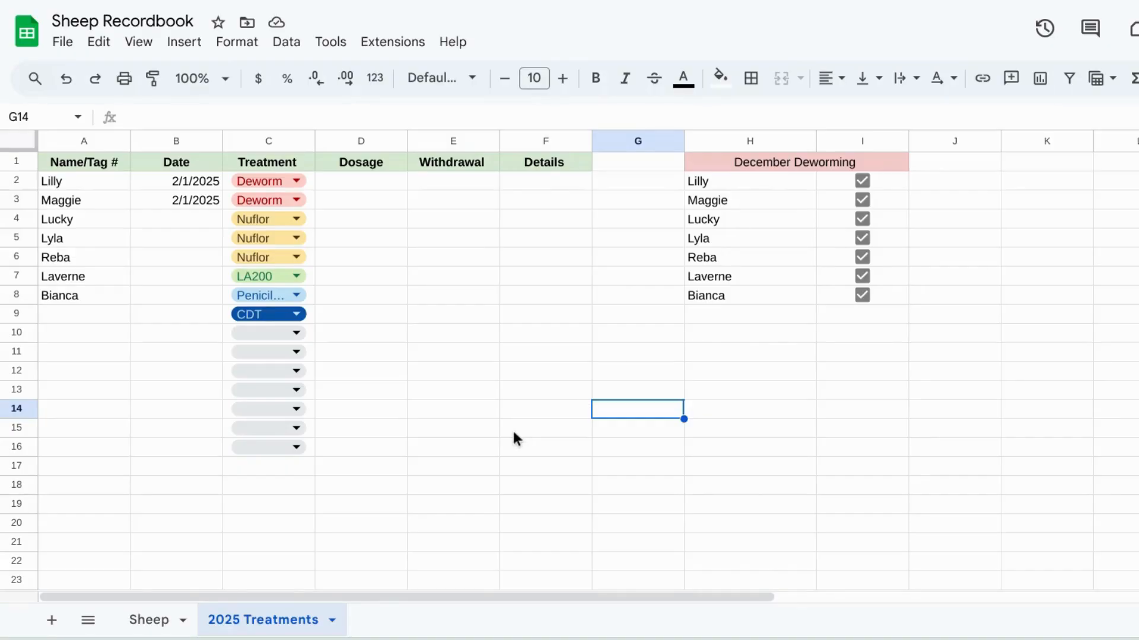
Step: Make the December Deworming heading bold
{"action": "left_click", "coordinate": [769, 166]}
{"action": "left_click", "coordinate": [594, 77]}
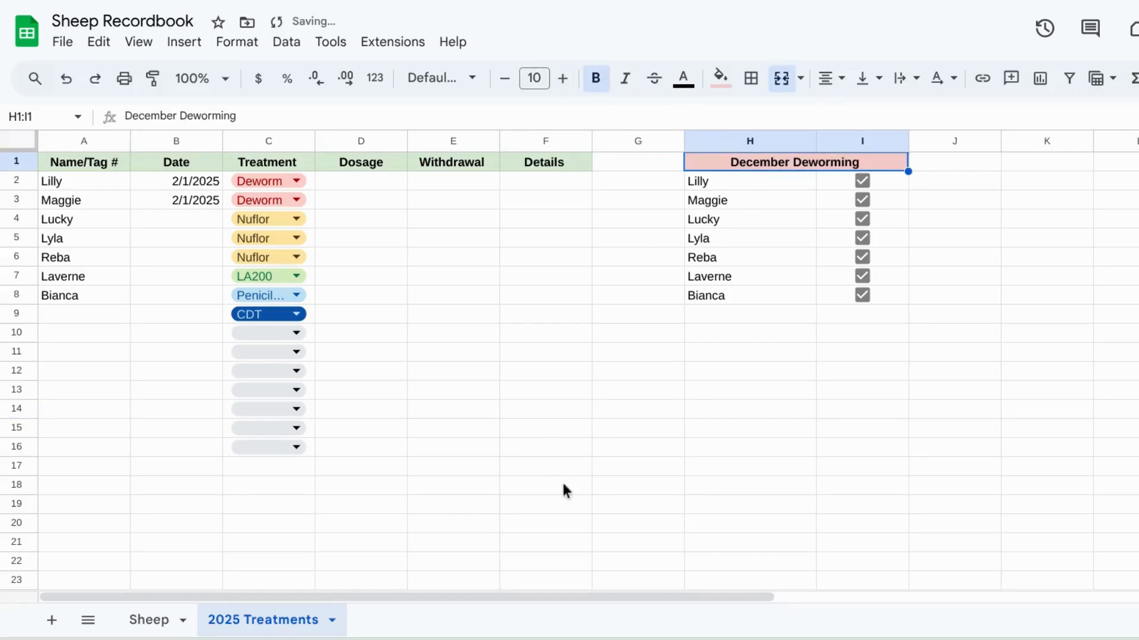
{"action": "left_click", "coordinate": [583, 505]}
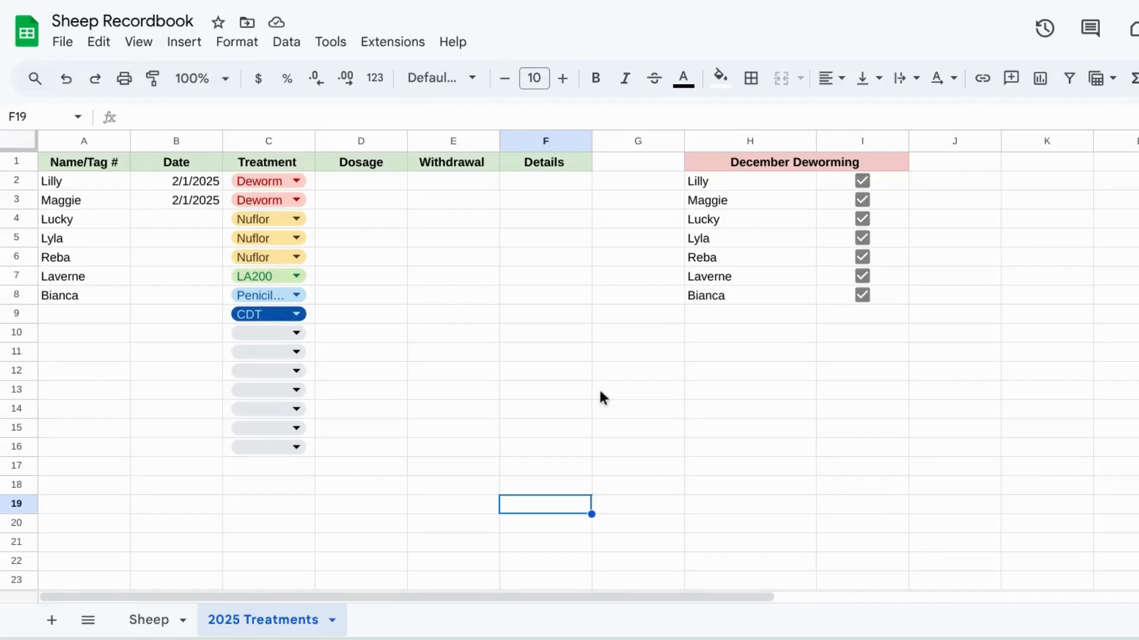
{"action": "left_click", "coordinate": [380, 223]}
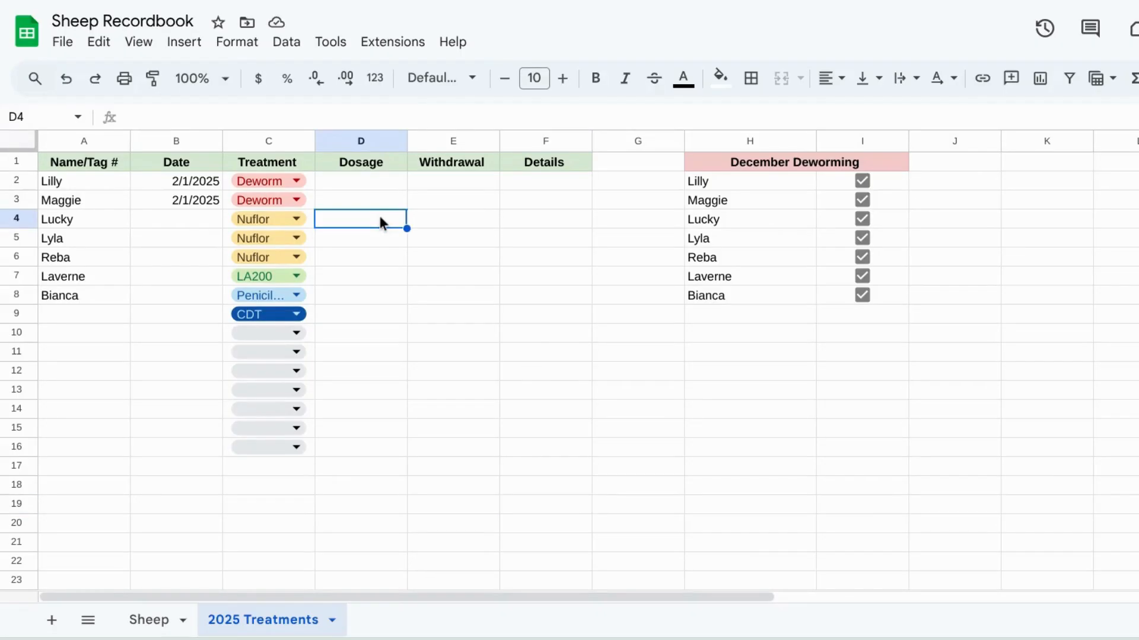
{"action": "scroll", "coordinate": [586, 262], "scroll_direction": "down", "scroll_amount": 2}
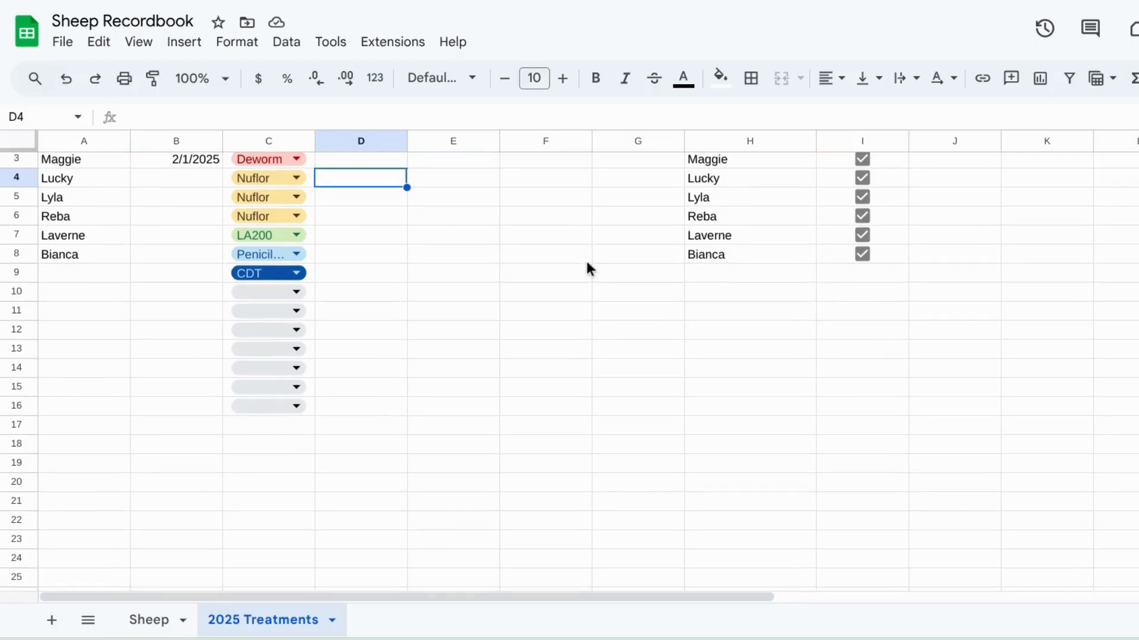
{"action": "scroll", "coordinate": [587, 262], "scroll_direction": "up", "scroll_amount": 2}
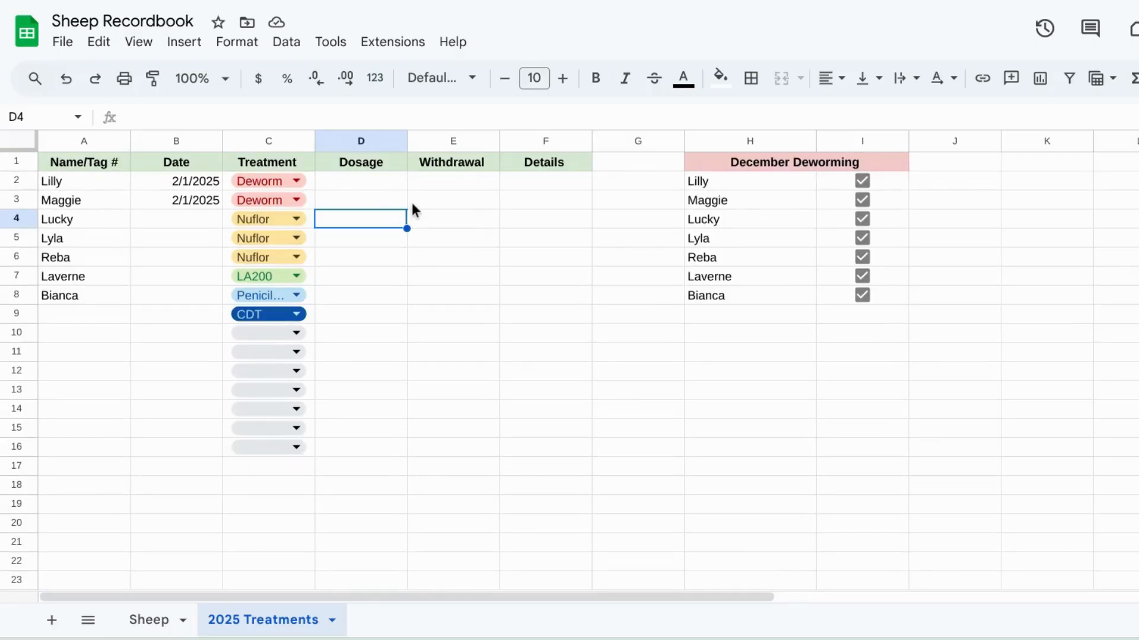